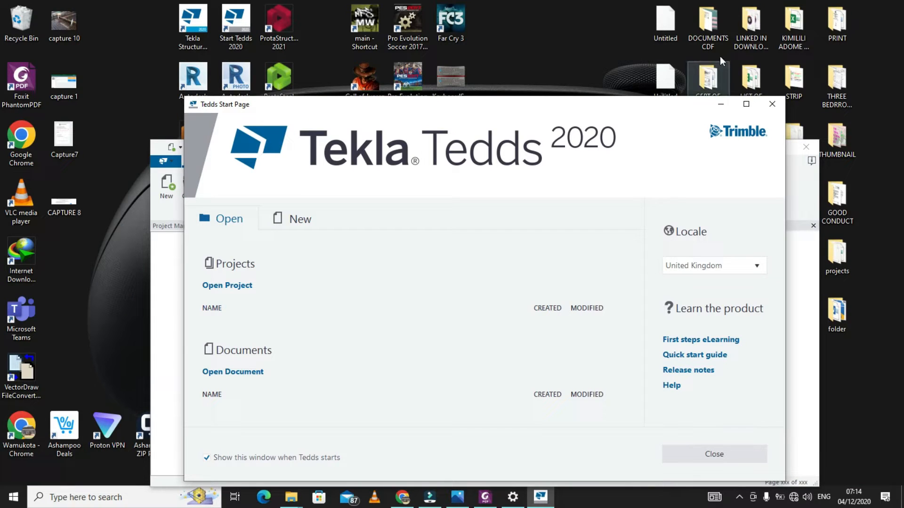
Maximize the start page and look over the existing projects and documents
click(746, 104)
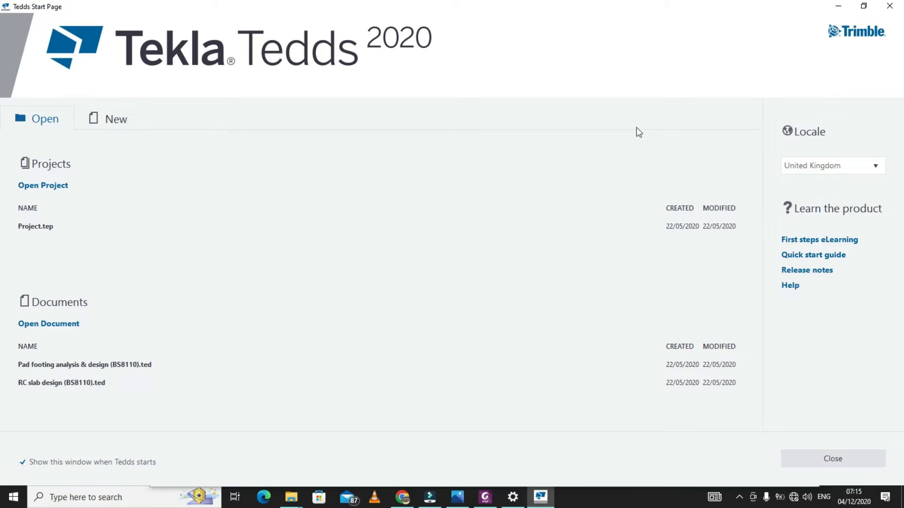
click(531, 229)
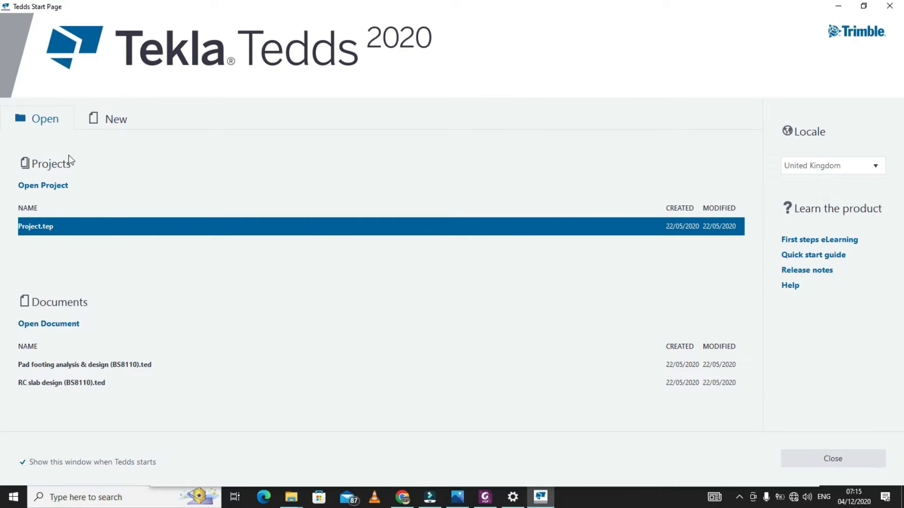
click(228, 358)
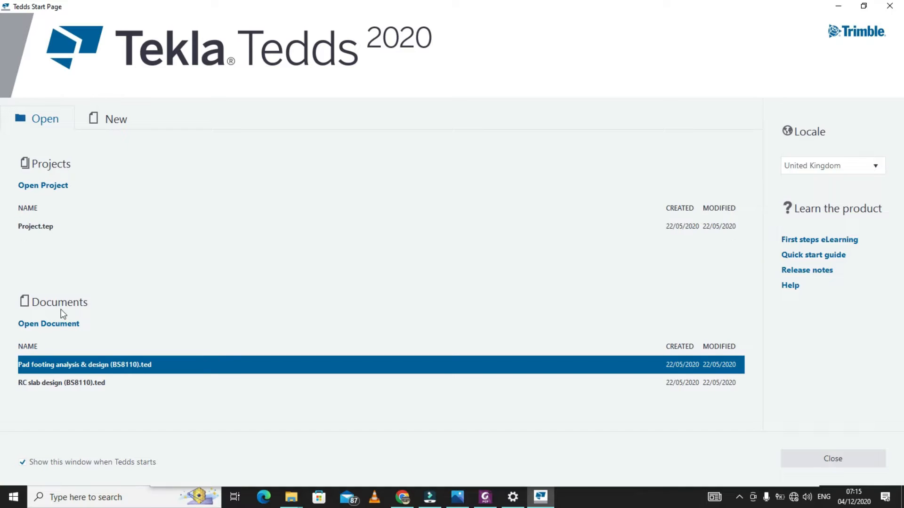
click(339, 233)
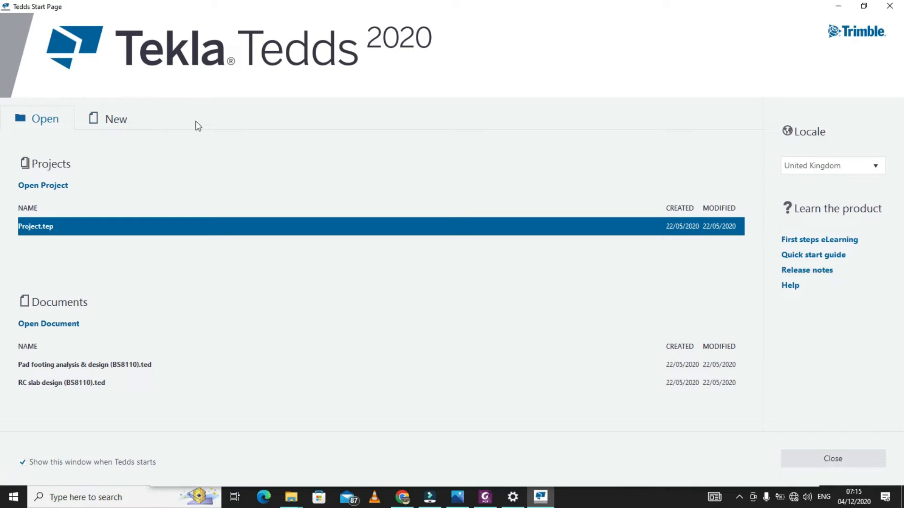
Start a new document and maximize the calculation selection window
click(91, 118)
click(174, 327)
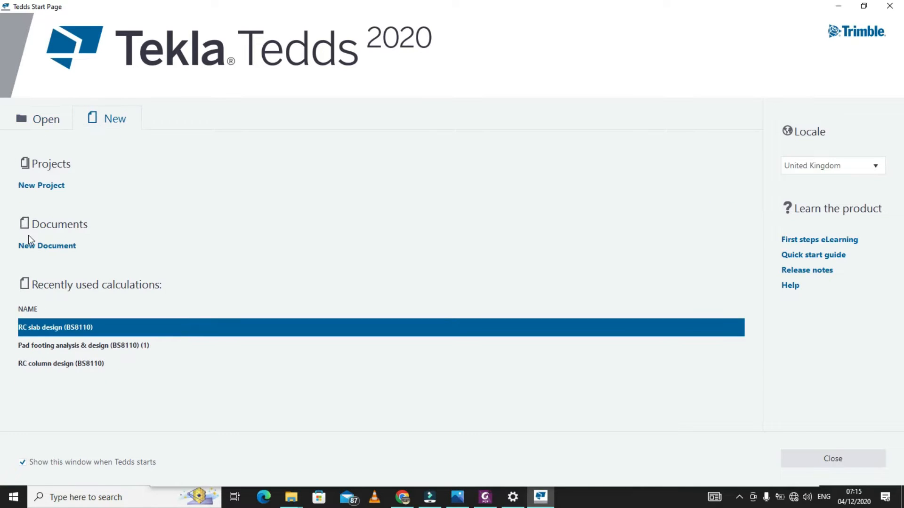
click(46, 245)
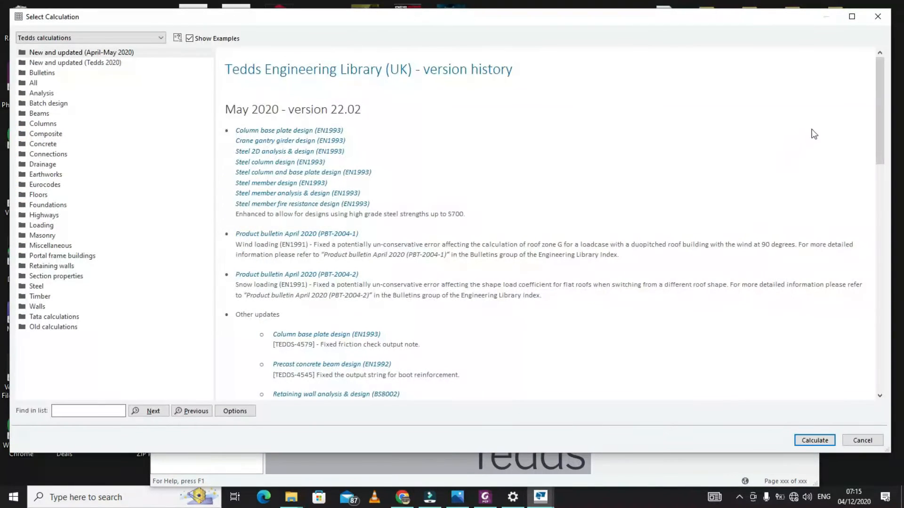
click(852, 12)
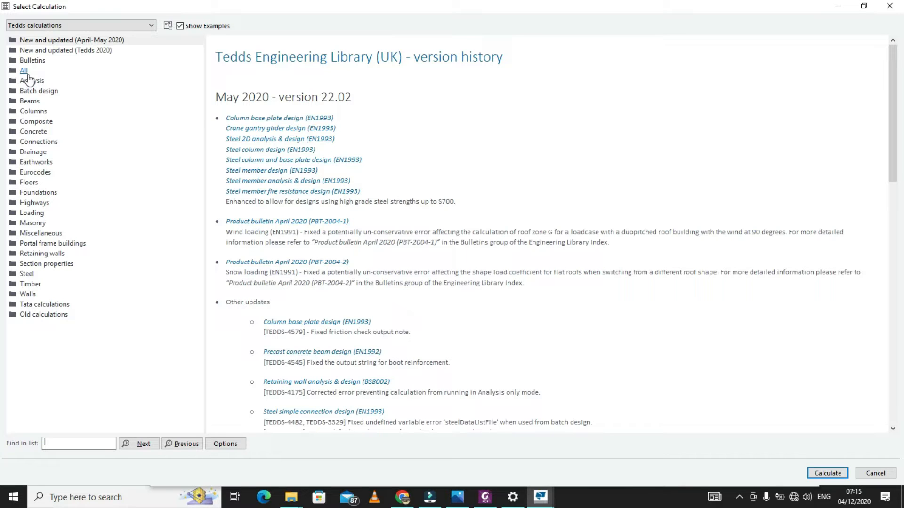
Choose the RC slab design (BS8110) calculation from the Floors group, review its notes, and run it
click(30, 184)
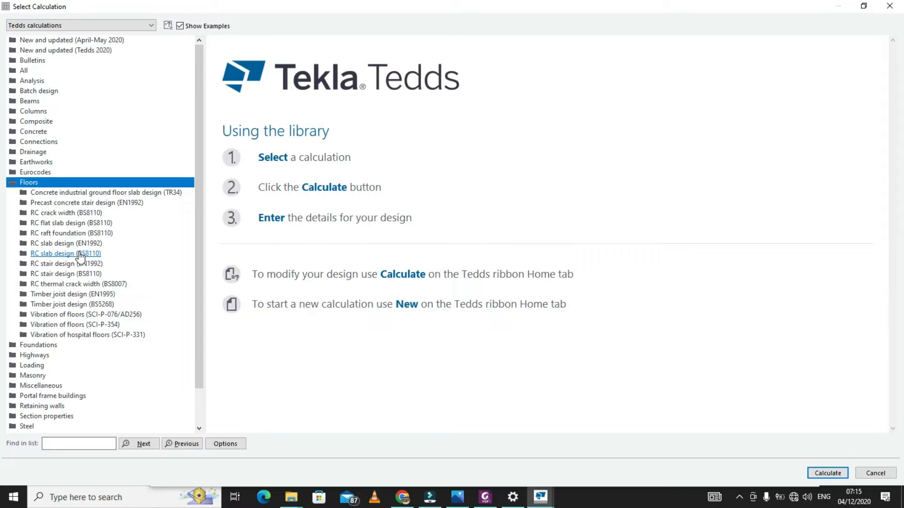
click(80, 256)
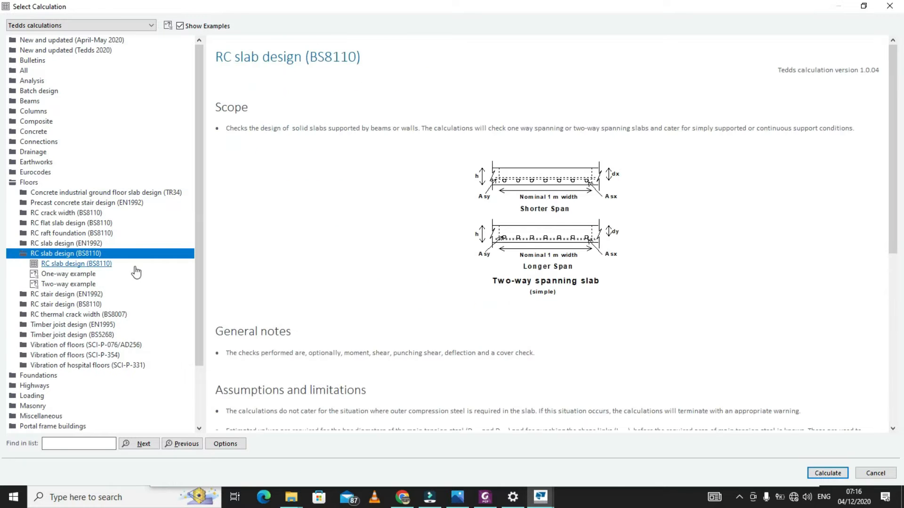
click(109, 257)
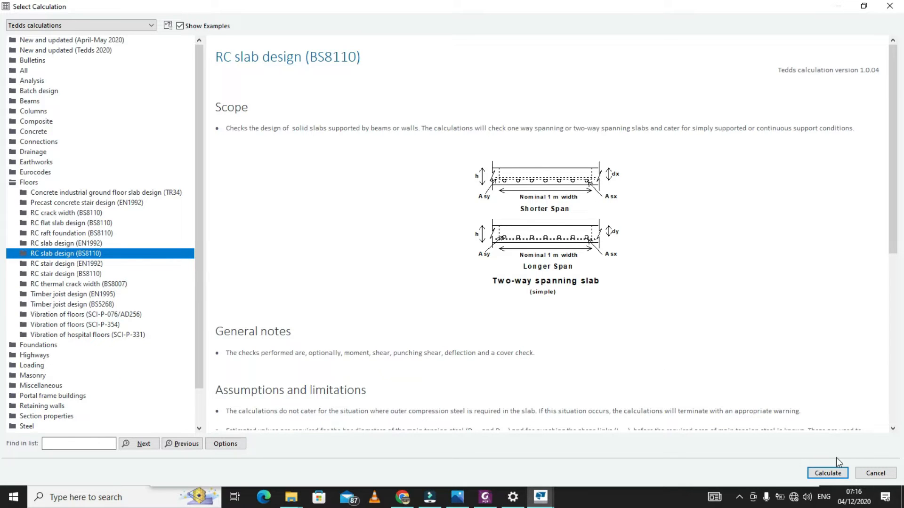
scroll(746, 332, down, 7)
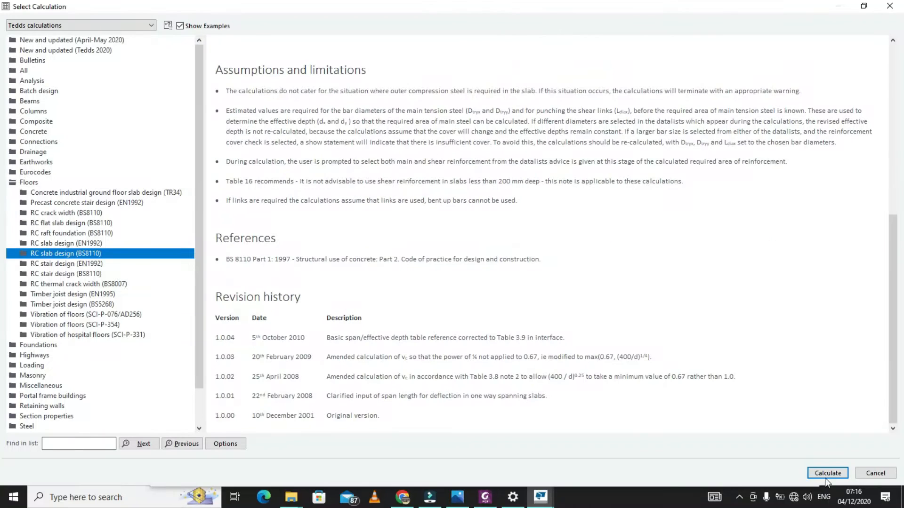
scroll(377, 266, up, 5)
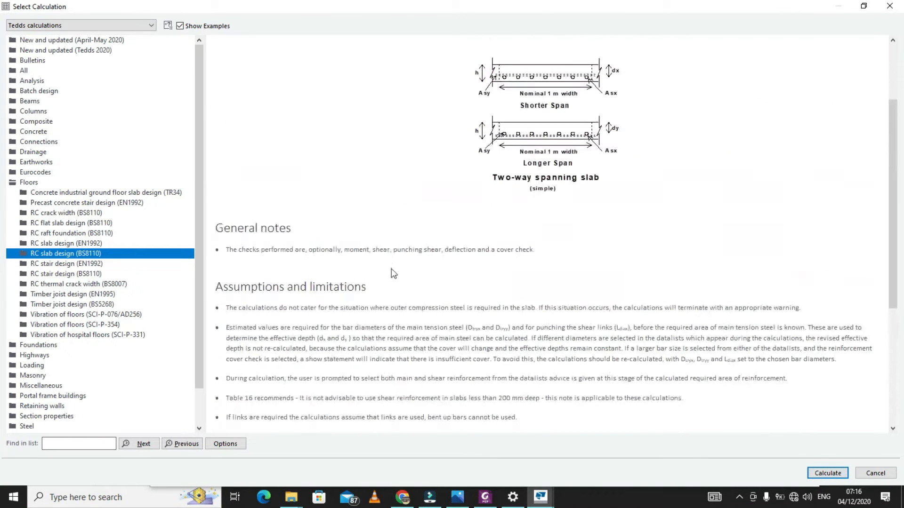
scroll(554, 237, up, 2)
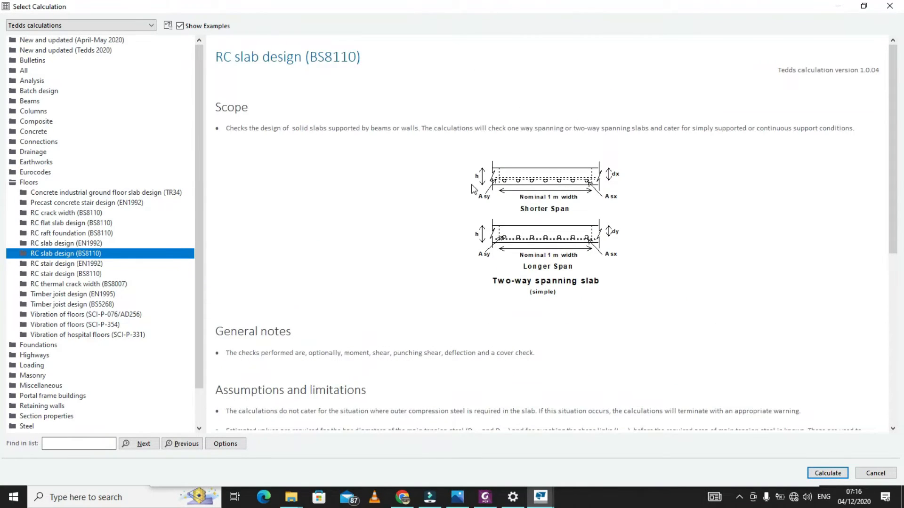
scroll(631, 260, down, 6)
scroll(616, 263, up, 3)
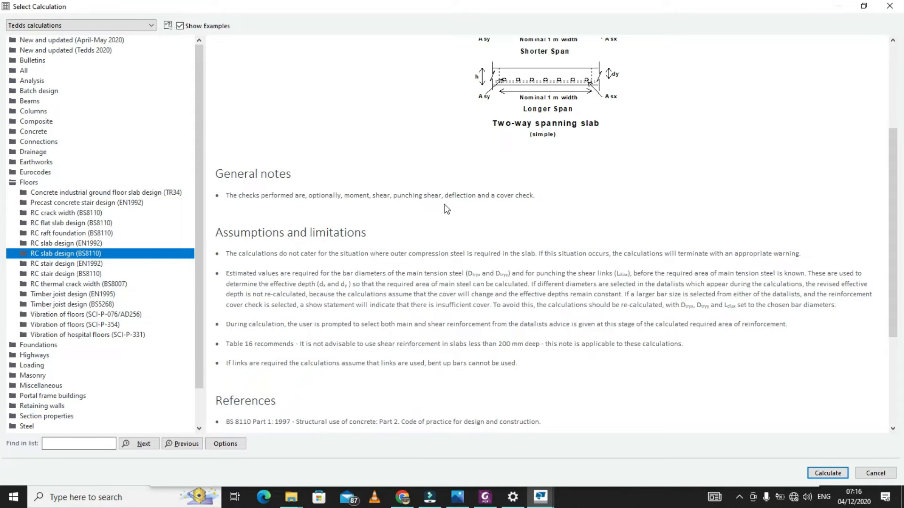
scroll(446, 209, down, 3)
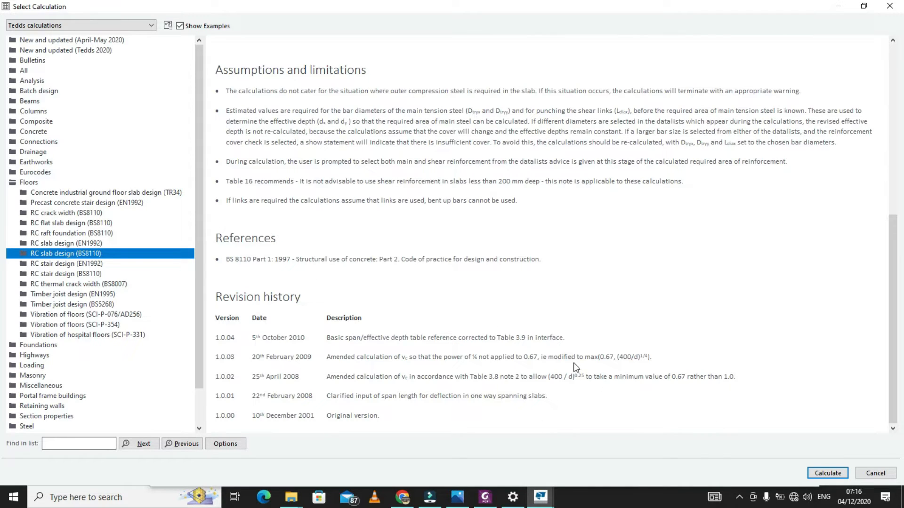
click(827, 473)
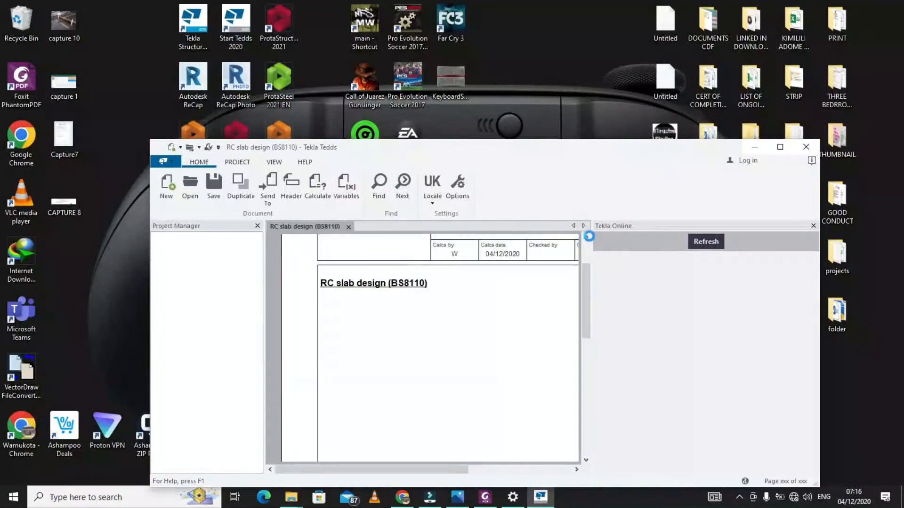
Abort the slab calculation, discarding its current results, and restart it in the maximized document window
click(779, 147)
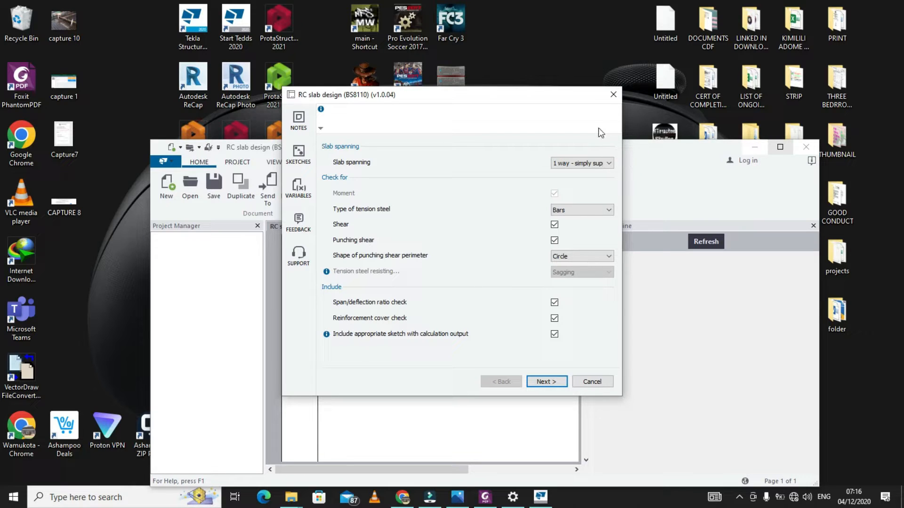
click(613, 95)
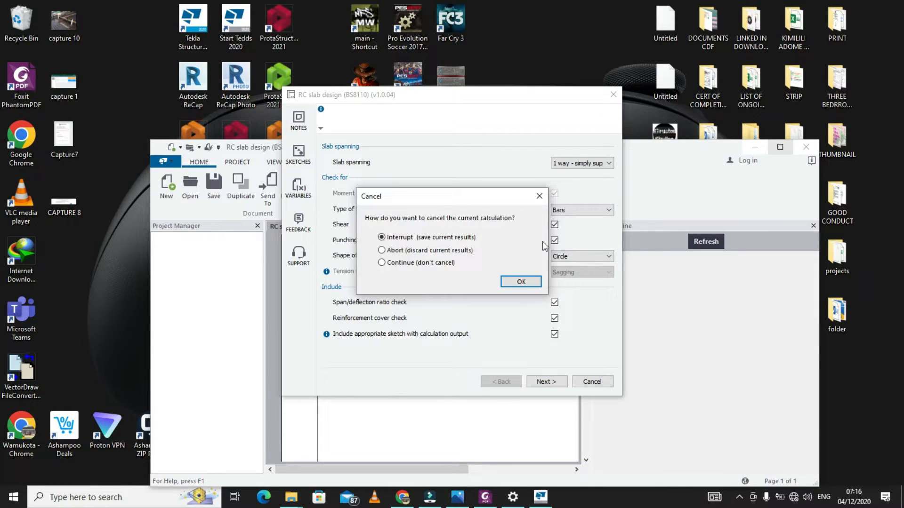
click(393, 253)
click(520, 282)
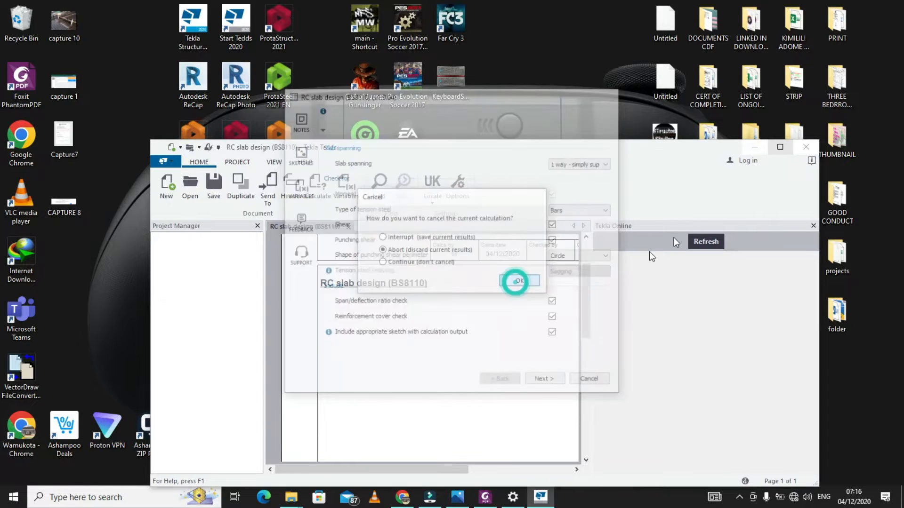
click(780, 147)
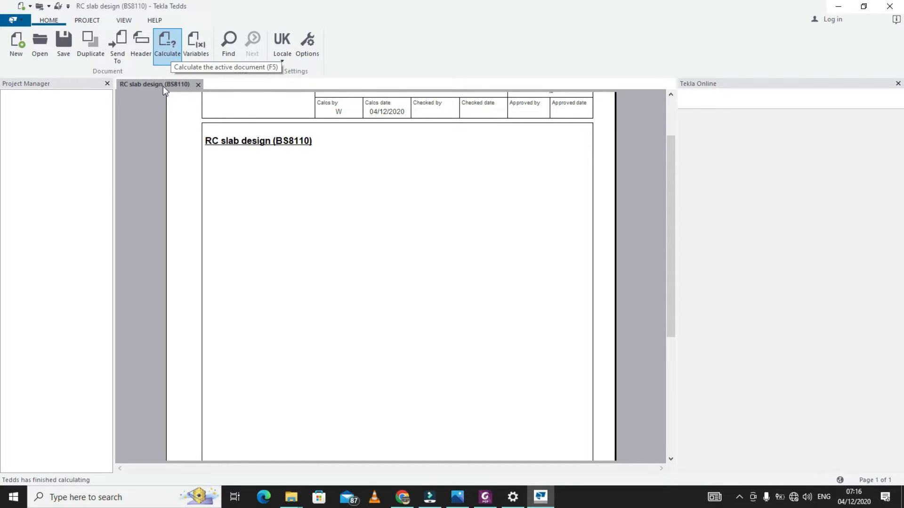
click(161, 49)
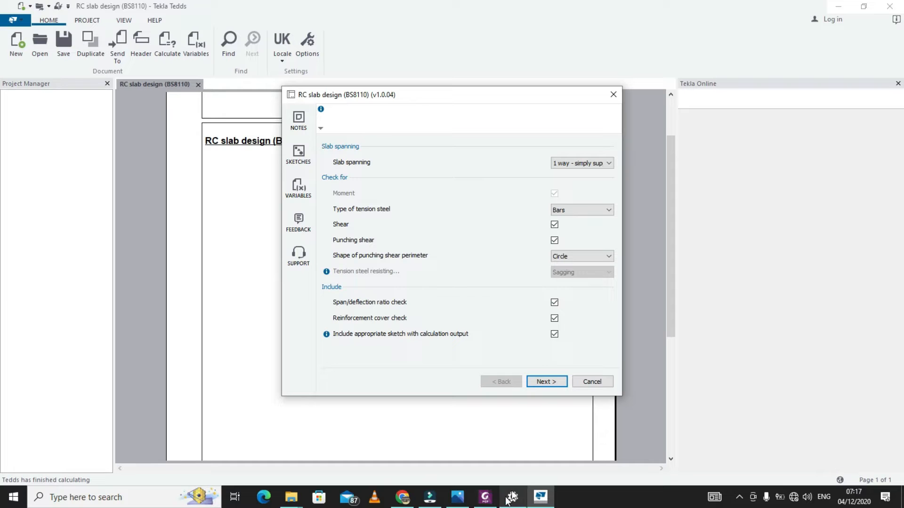
Switch to the structural drawing PDF in Foxit PhantomPDF and examine the slab panels and their vertical span dimensions above the stair
click(485, 496)
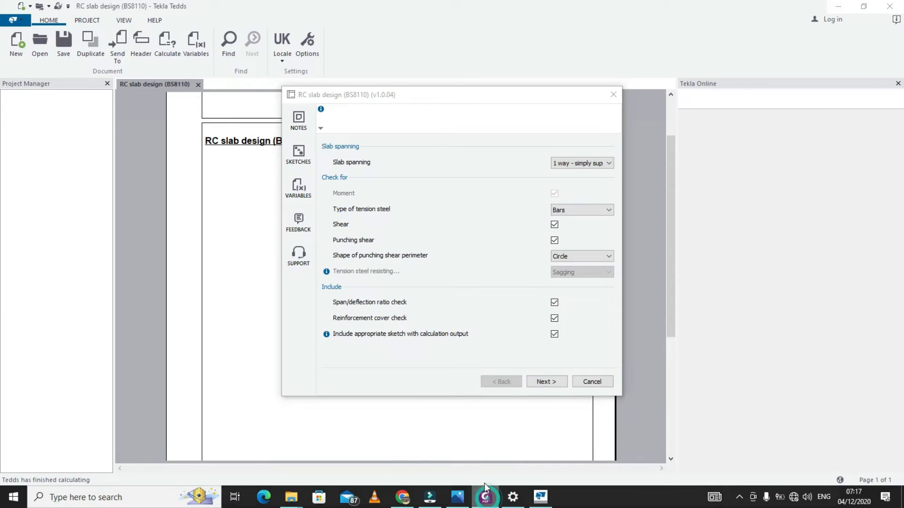
scroll(533, 350, down, 2)
scroll(533, 349, down, 4)
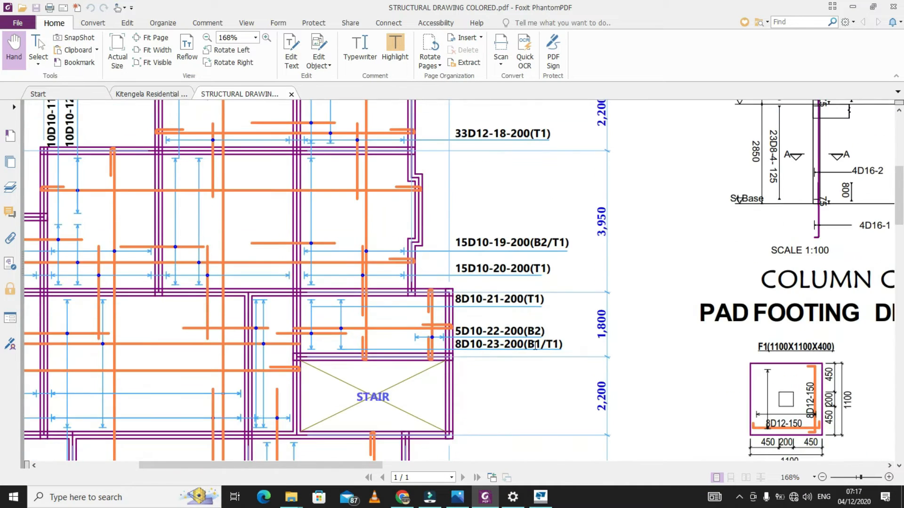
scroll(183, 308, up, 3)
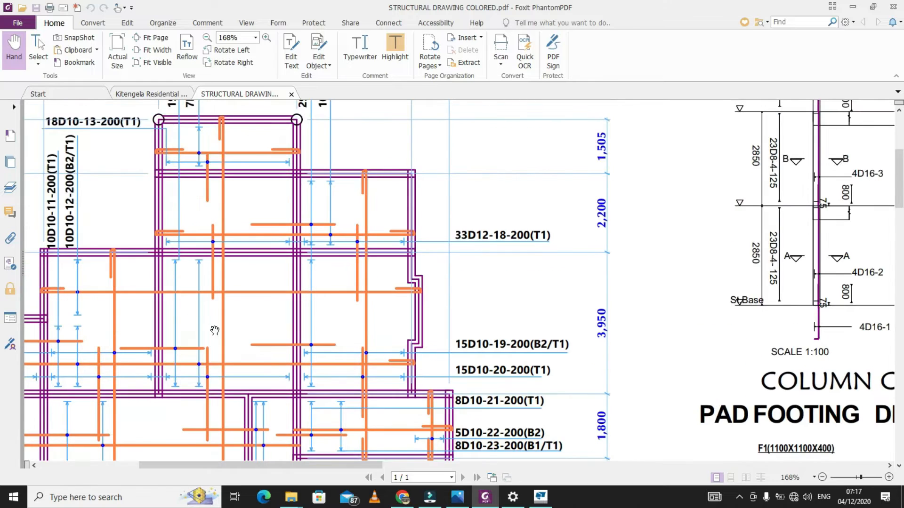
scroll(615, 334, down, 2)
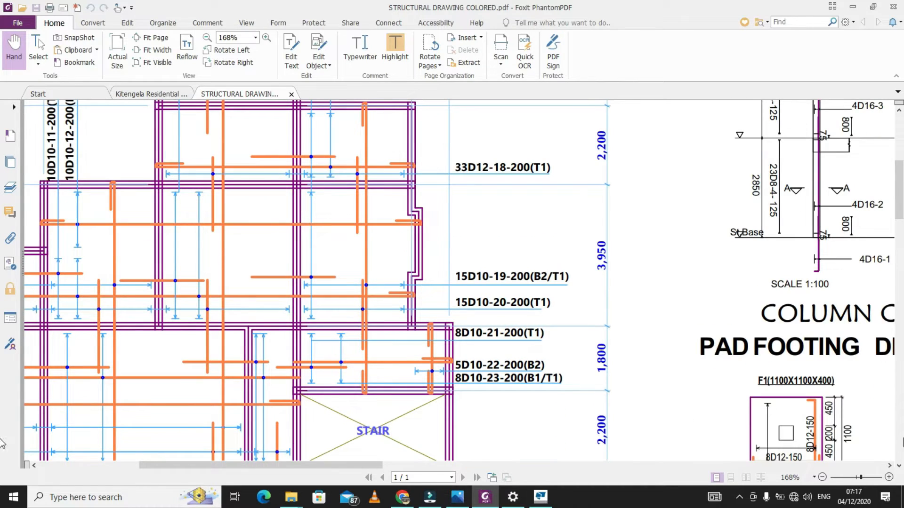
mouse_move(899, 220)
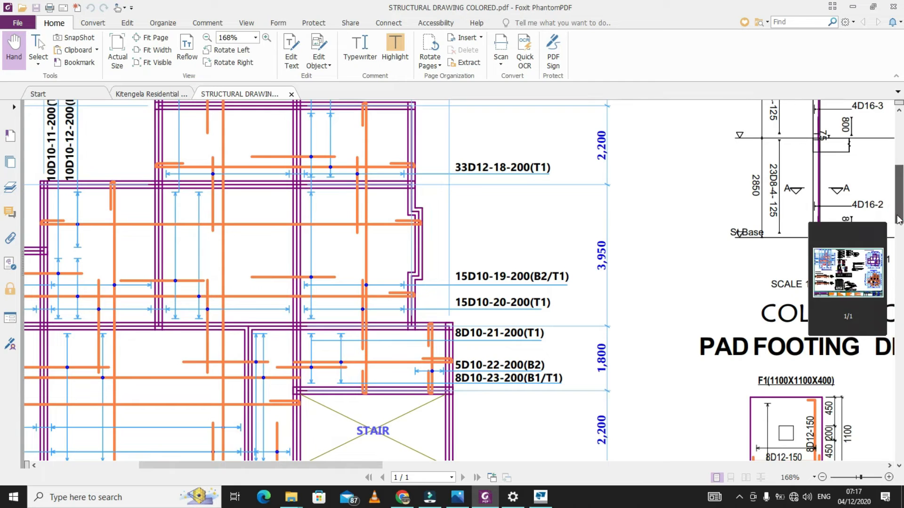
scroll(899, 221, down, 1)
scroll(132, 223, up, 1)
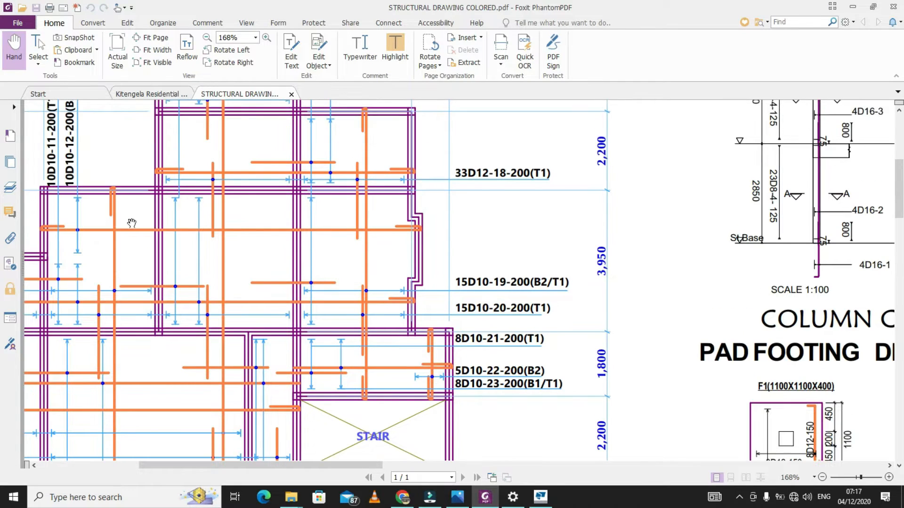
scroll(233, 278, up, 2)
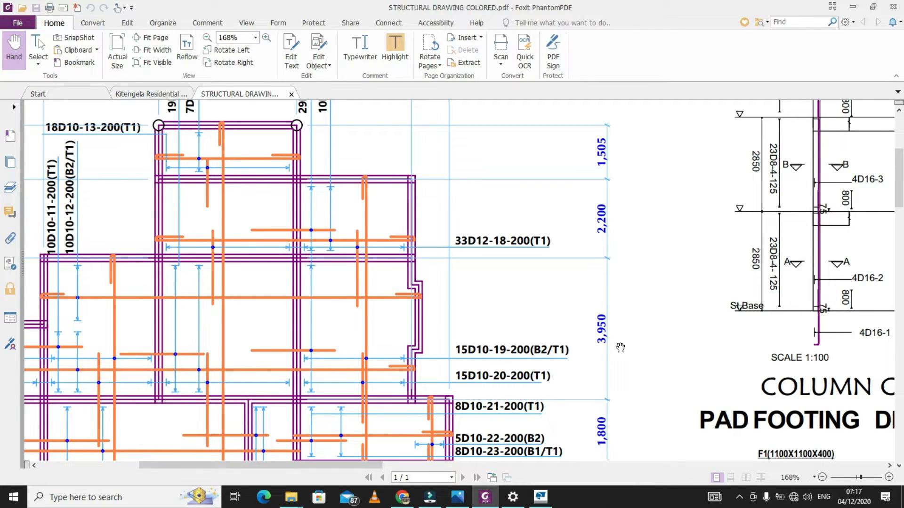
scroll(652, 350, down, 2)
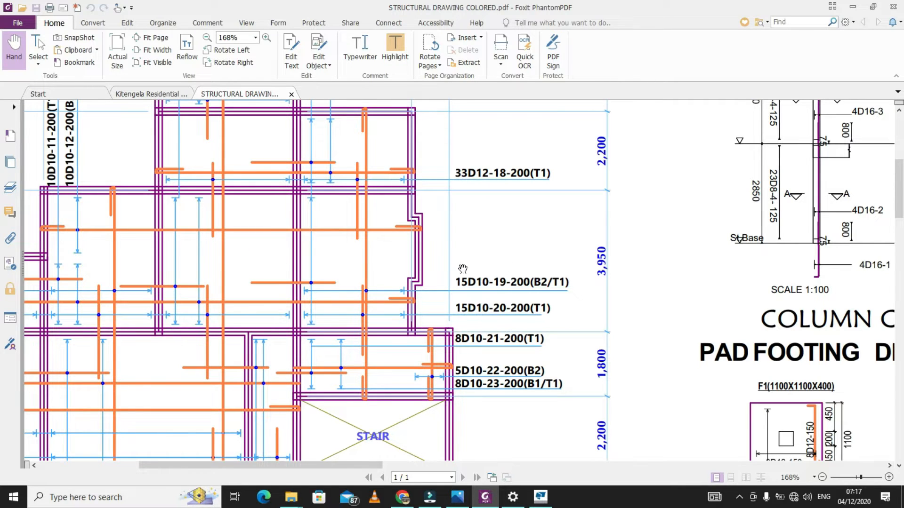
Examine the horizontal span dimensions along the upper edge of the slab plan and relate them to the panels below
scroll(55, 263, up, 3)
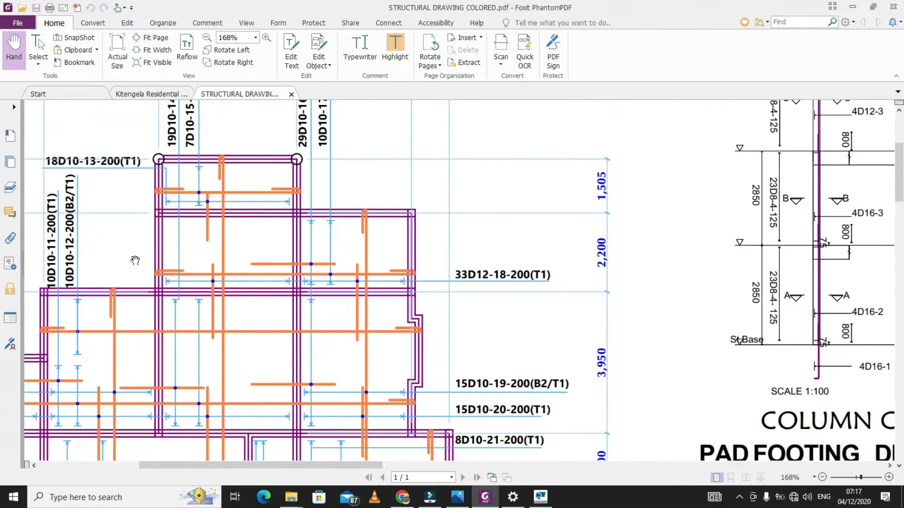
scroll(174, 240, up, 5)
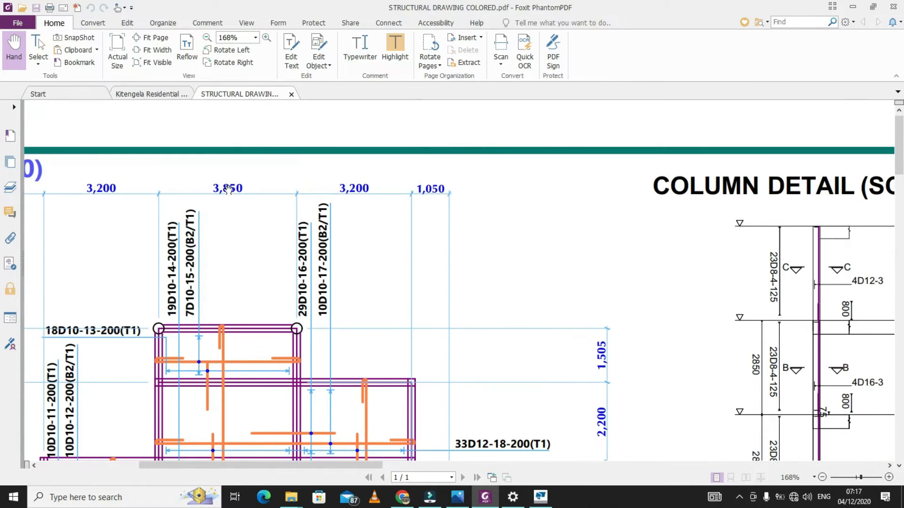
scroll(238, 186, down, 2)
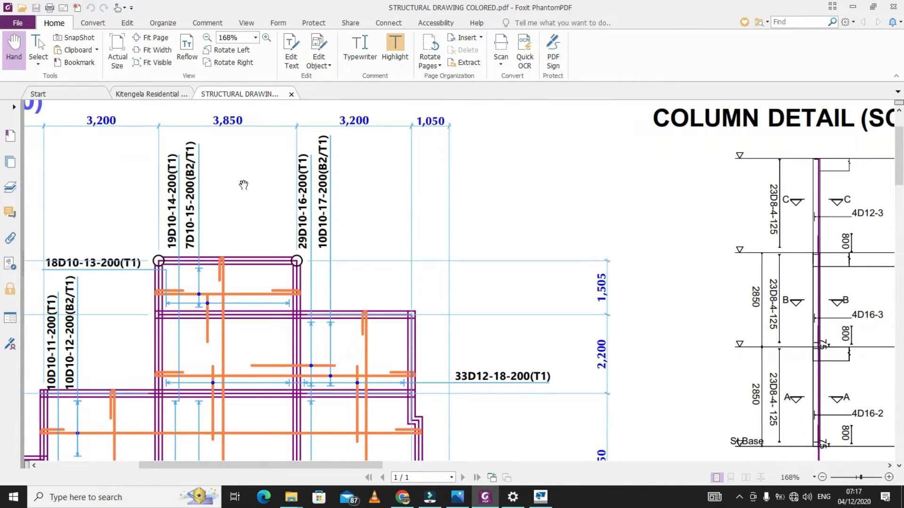
scroll(244, 185, up, 2)
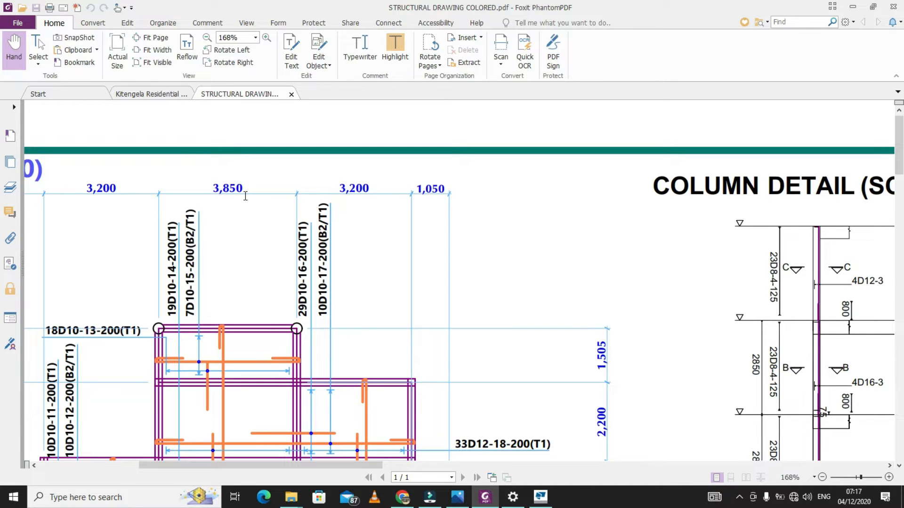
scroll(251, 182, down, 6)
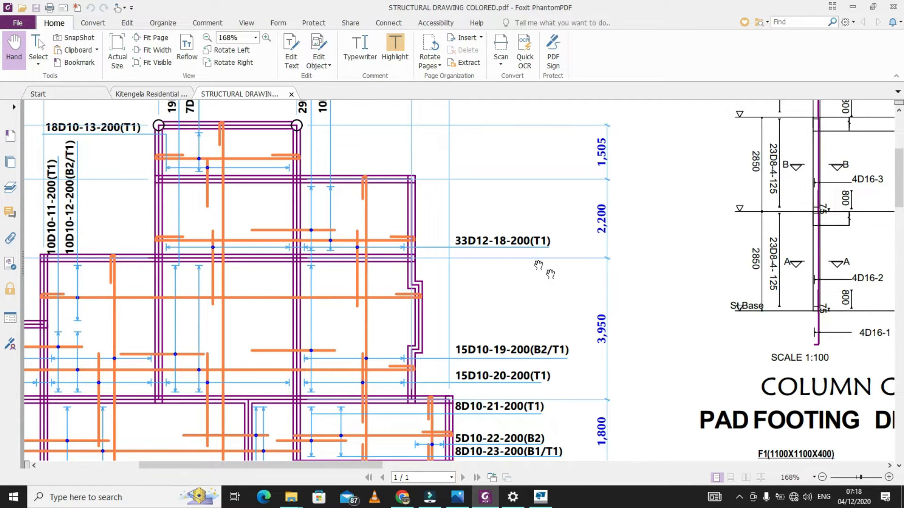
scroll(644, 188, down, 3)
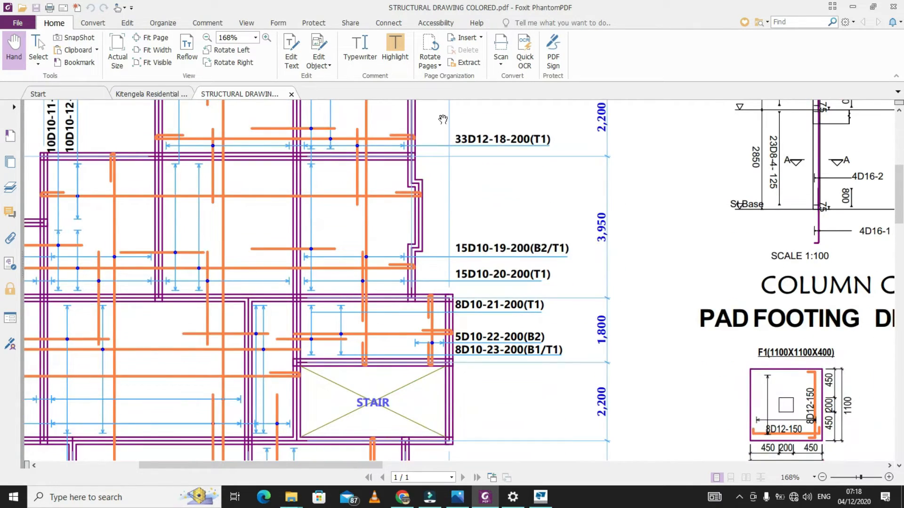
Examine the slab plan at 144.20% zoom, from the lower panels around the stair up to the horizontal span dimensions
drag(861, 478, 857, 489)
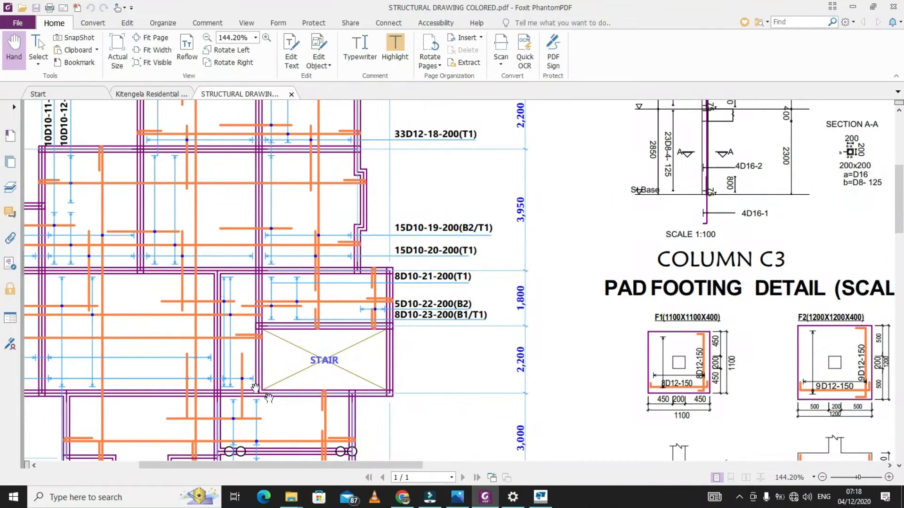
scroll(109, 360, up, 5)
scroll(189, 362, down, 6)
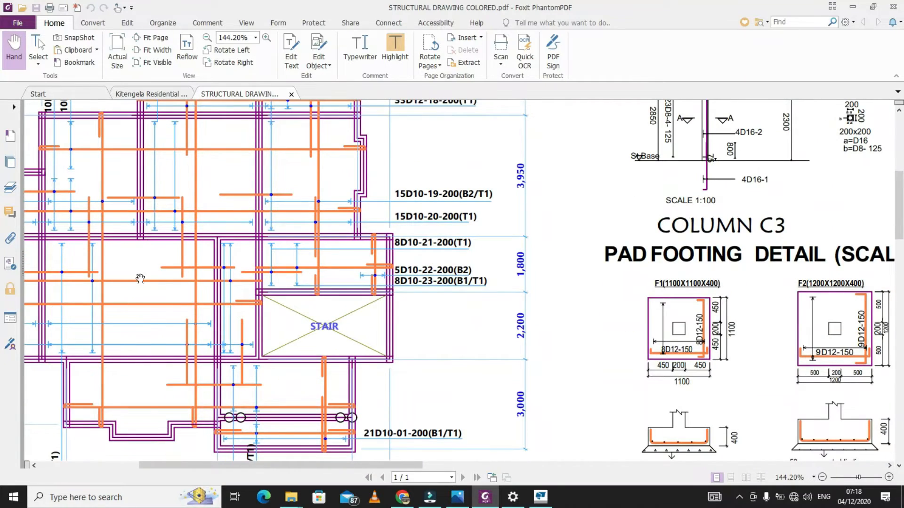
scroll(147, 324, up, 2)
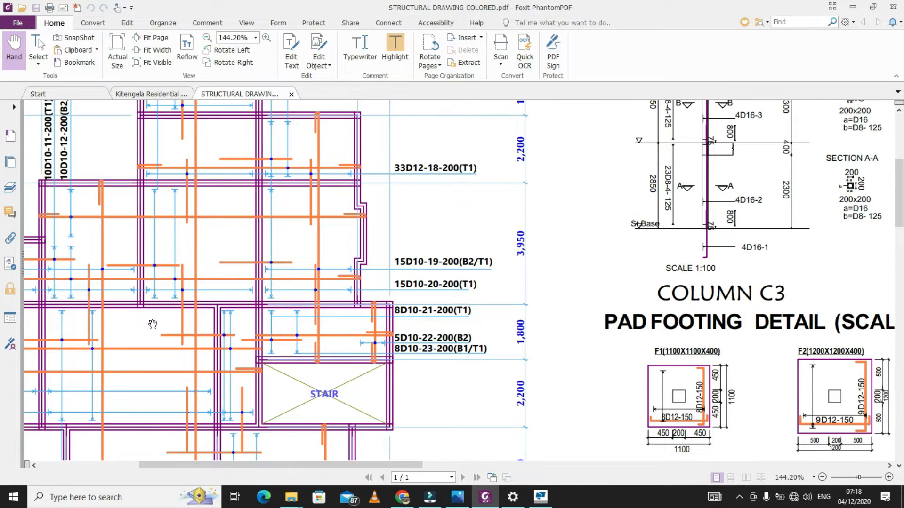
scroll(203, 315, up, 3)
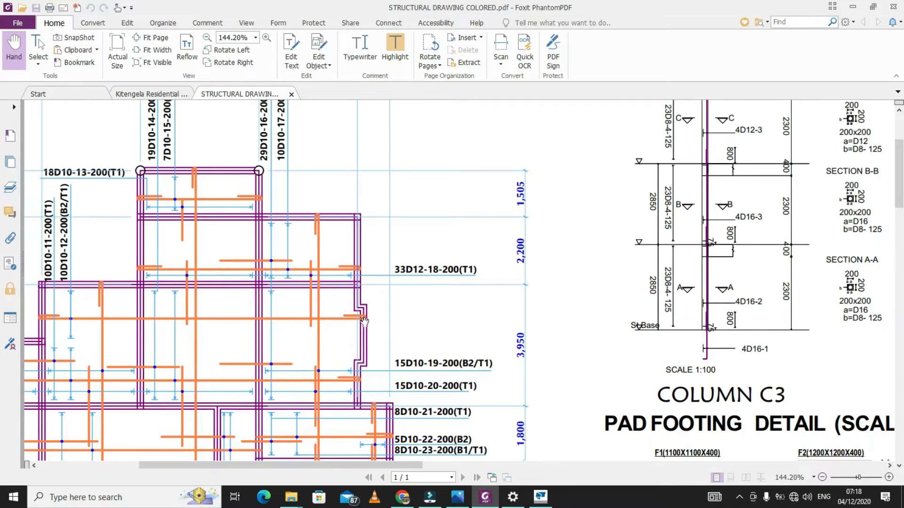
scroll(639, 312, down, 1)
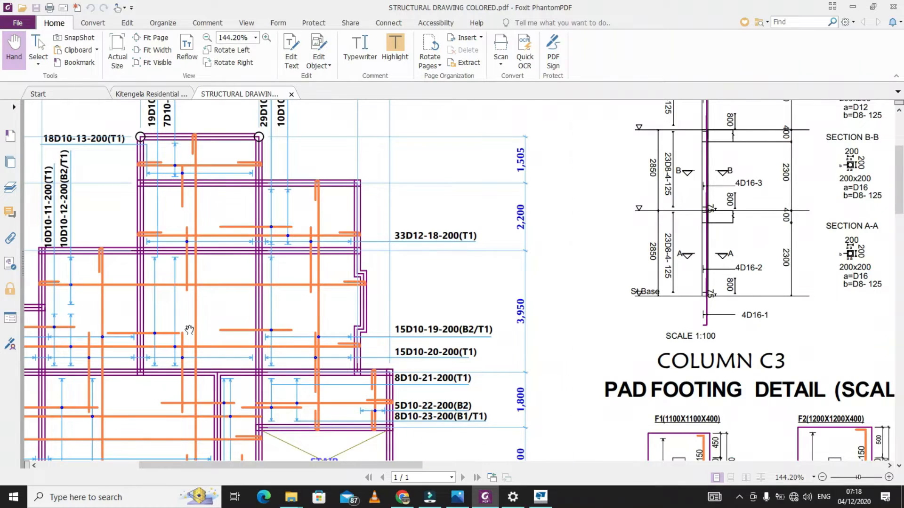
scroll(156, 325, up, 2)
scroll(156, 325, up, 2)
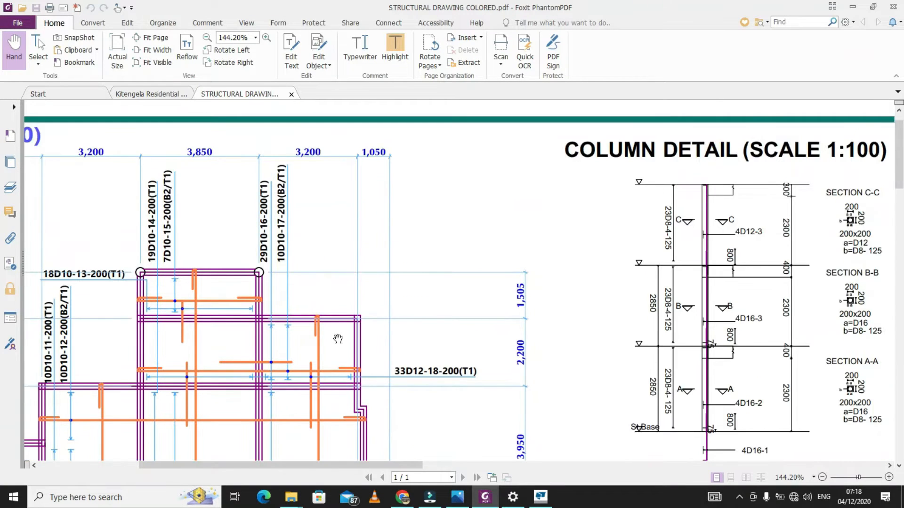
scroll(337, 339, down, 5)
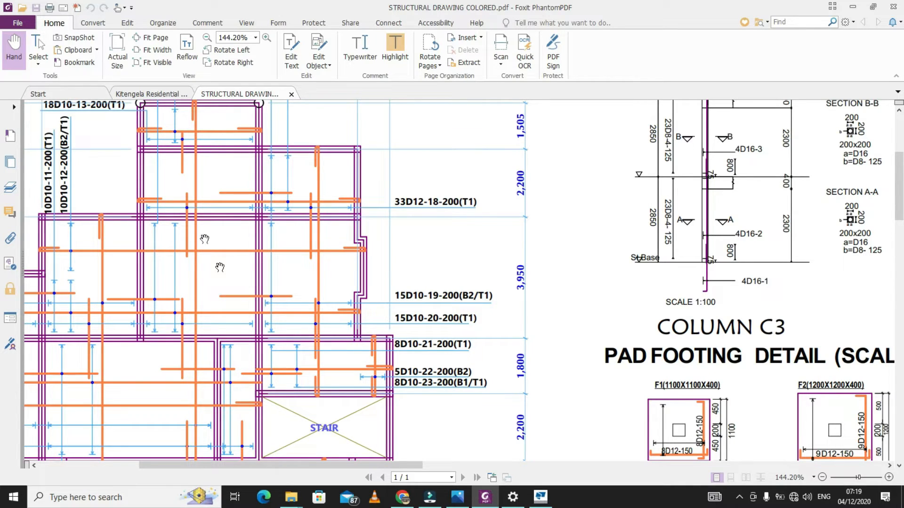
Examine the central slab panel and relate it to the horizontal and vertical span dimensions around the plan
scroll(313, 323, up, 3)
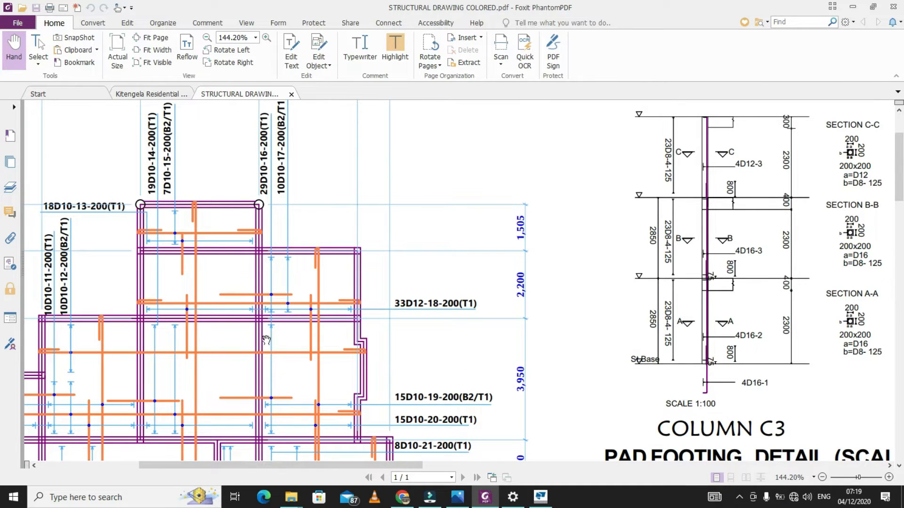
scroll(532, 280, down, 1)
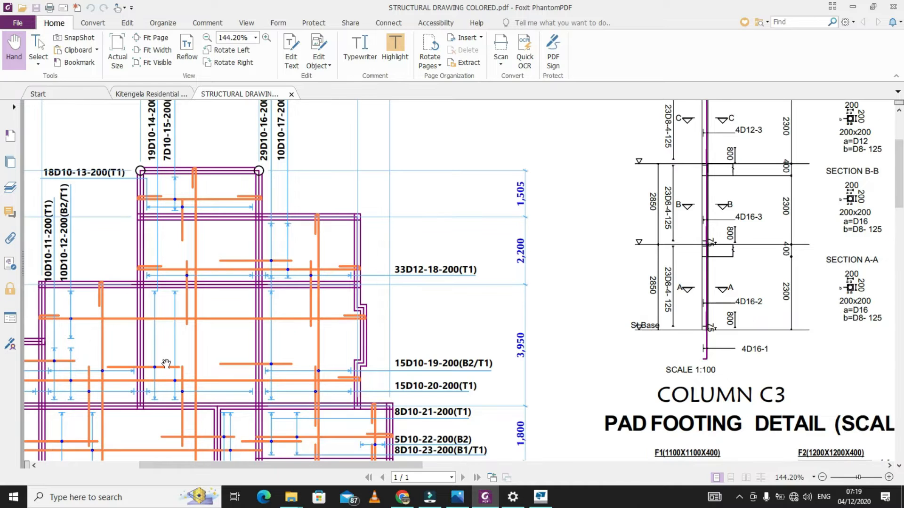
scroll(442, 377, up, 2)
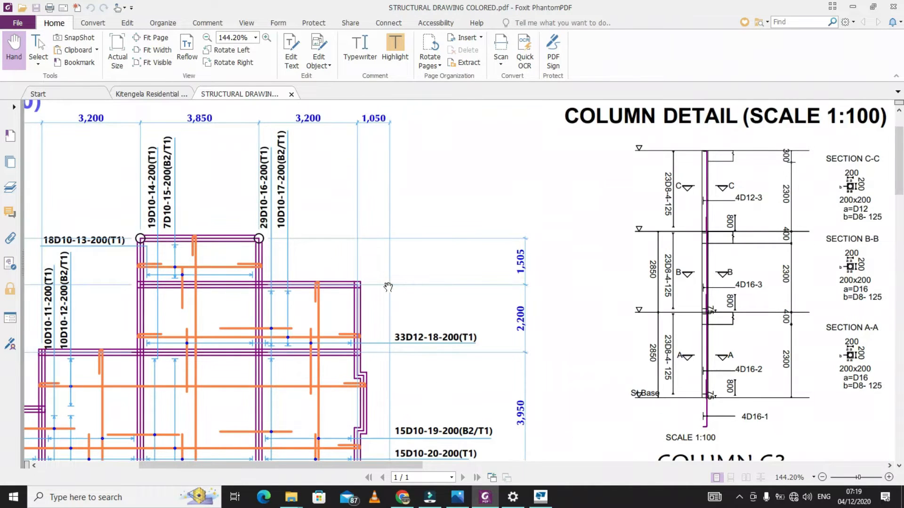
scroll(498, 354, down, 2)
scroll(509, 381, up, 4)
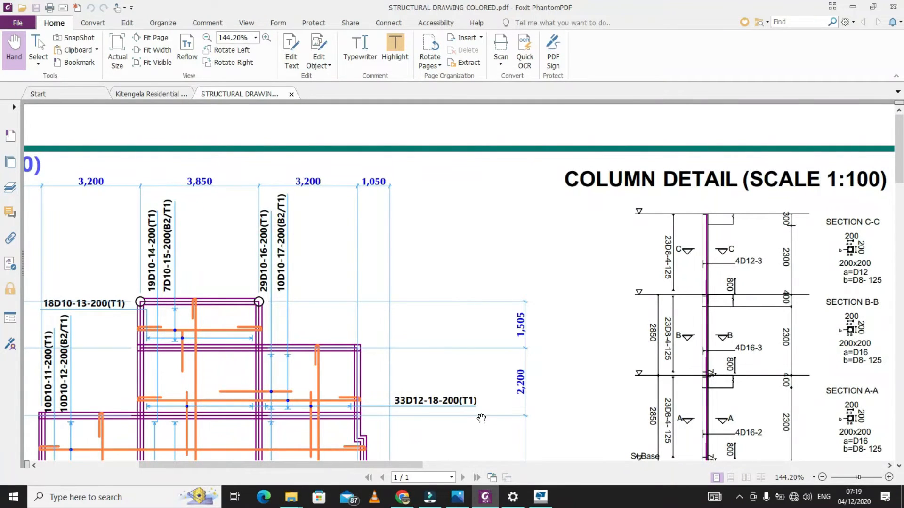
scroll(481, 418, down, 2)
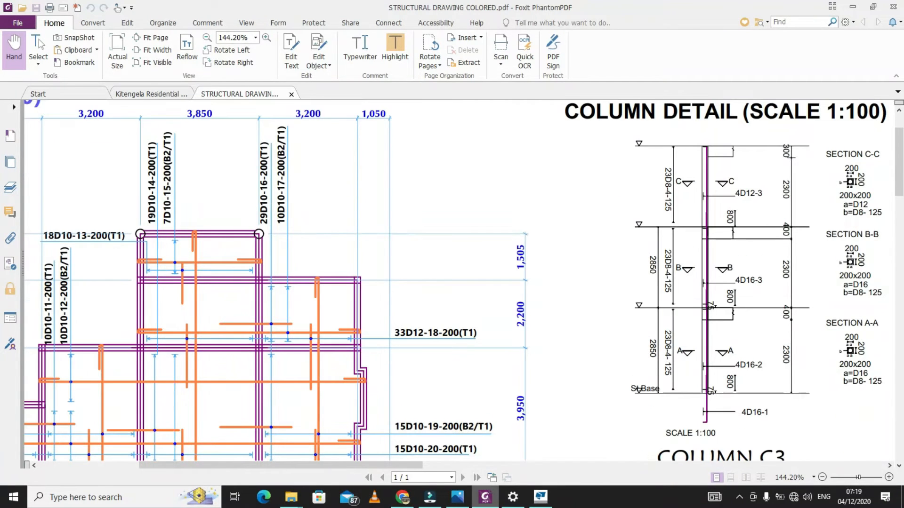
Switch to Tekla Tedds and review the available slab spanning options for the RC slab design
click(540, 497)
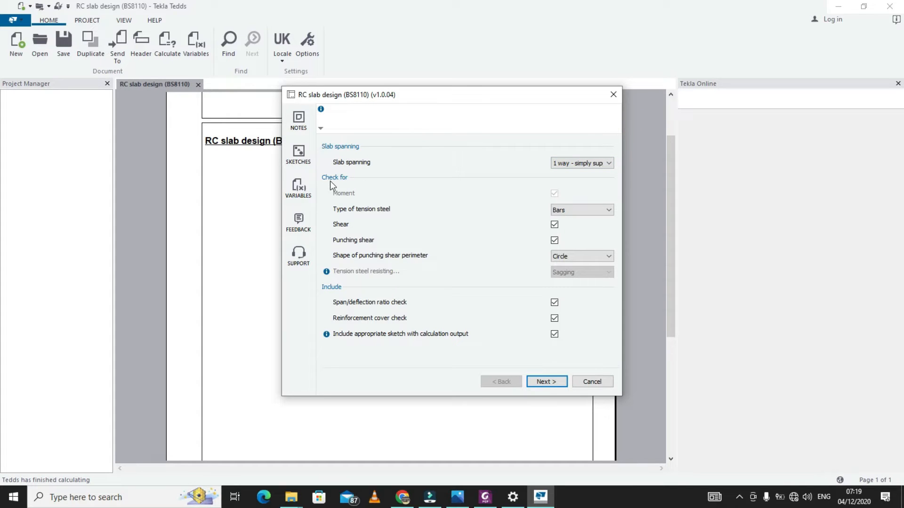
click(579, 163)
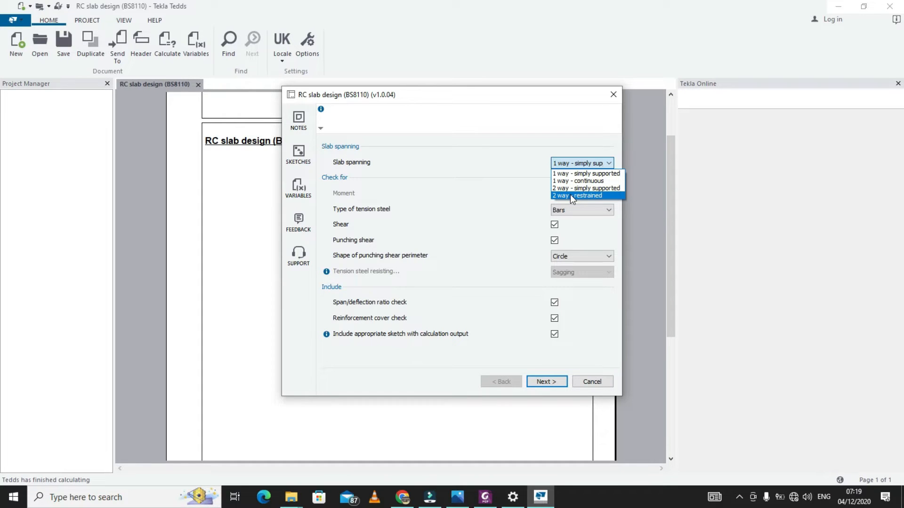
click(438, 503)
click(439, 503)
click(439, 503)
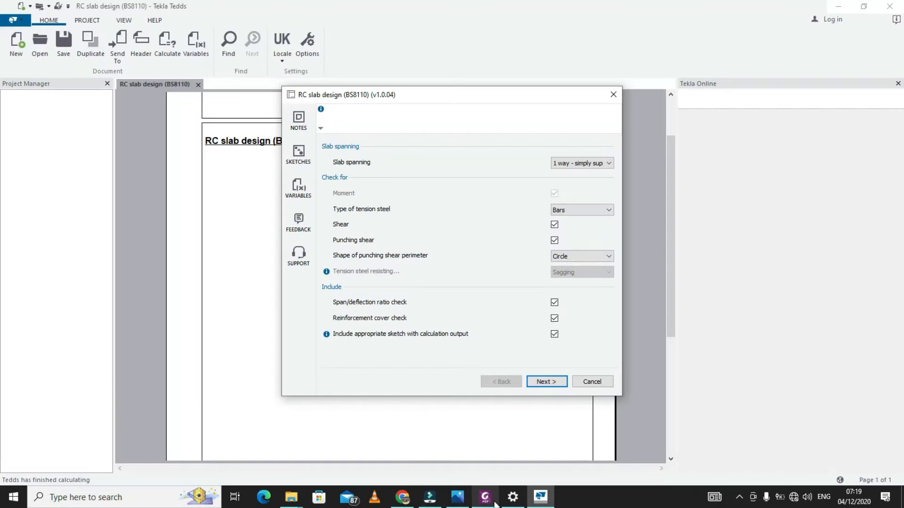
Switch to the structural drawing PDF and examine the central panel's 3,850 and 3,950 spans for the Ly/Lx ratio
click(485, 502)
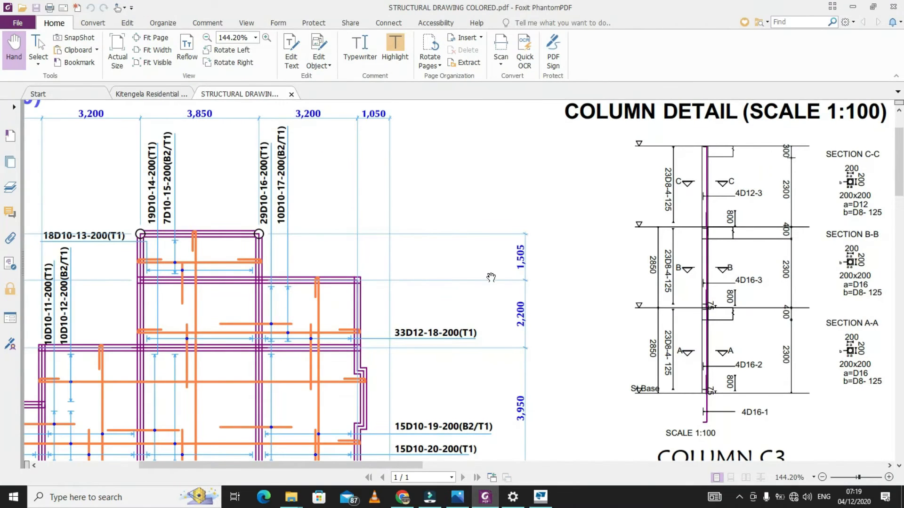
scroll(491, 277, down, 3)
scroll(308, 276, up, 3)
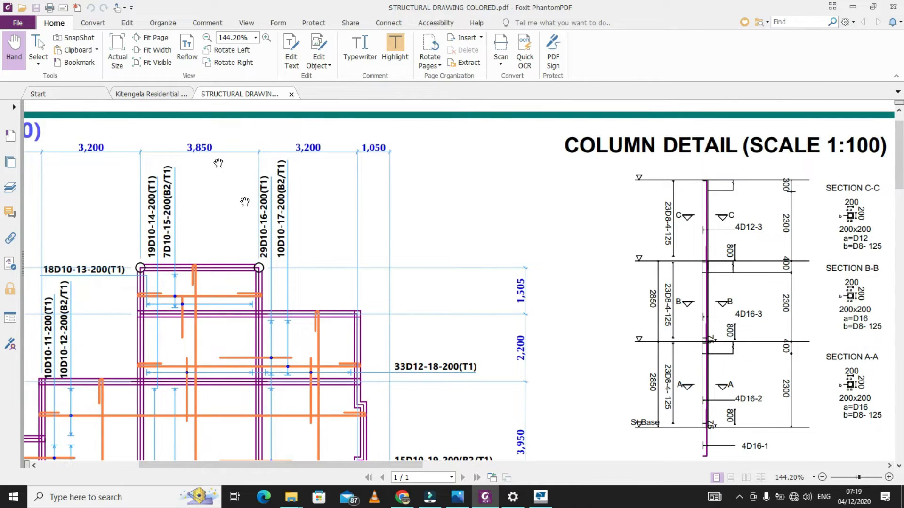
scroll(242, 196, down, 3)
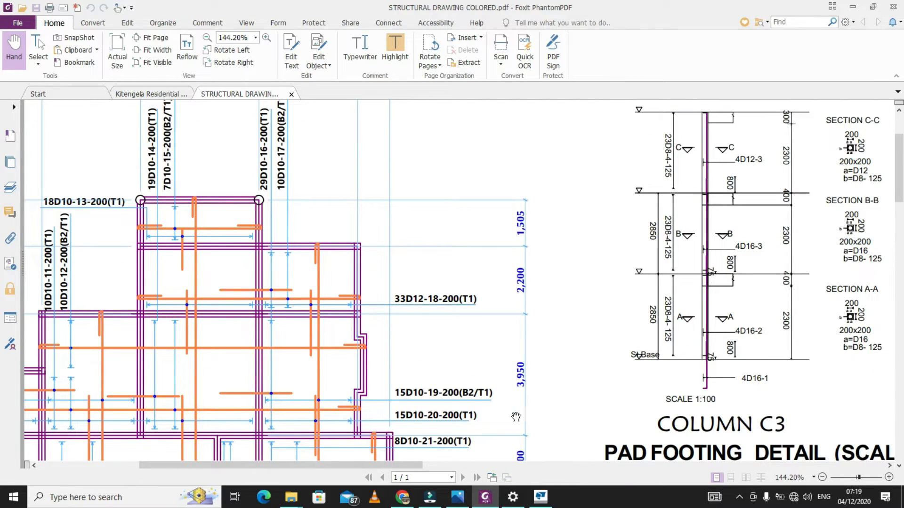
scroll(242, 206, up, 3)
scroll(315, 223, down, 3)
scroll(214, 290, up, 5)
scroll(414, 207, down, 3)
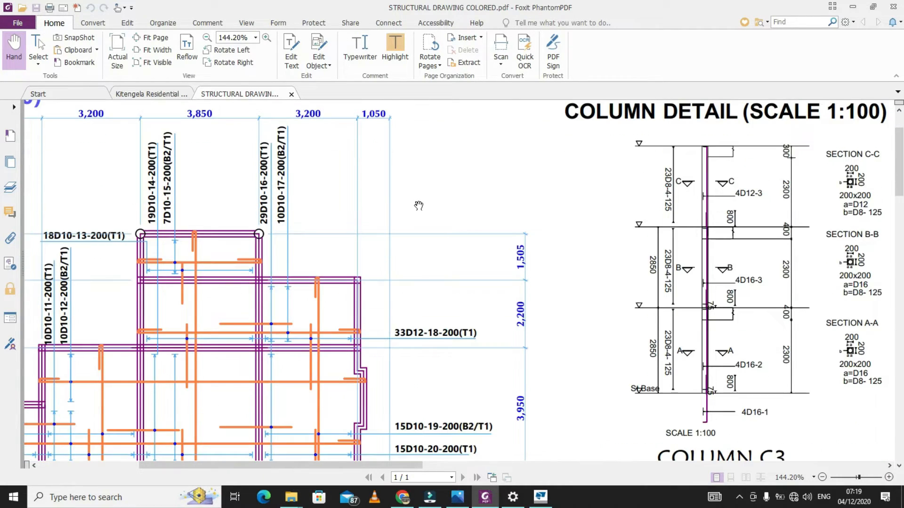
scroll(501, 368, down, 1)
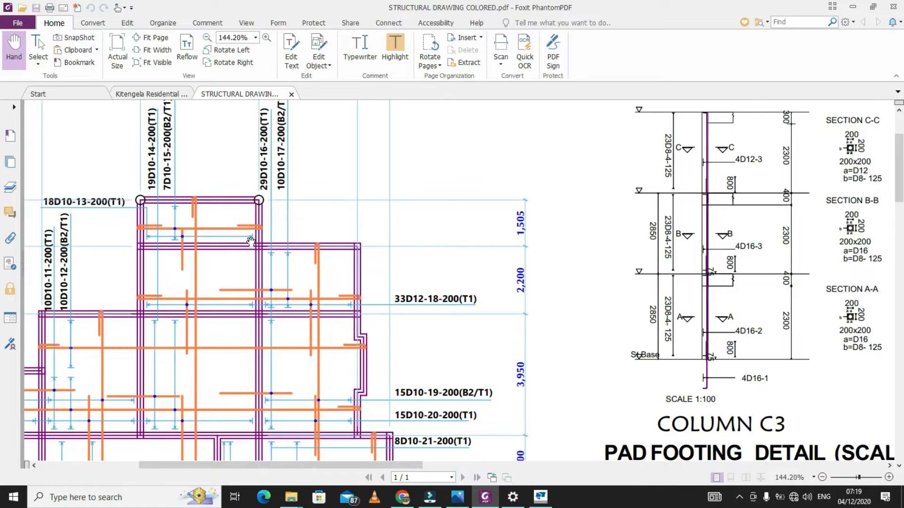
scroll(250, 242, up, 2)
scroll(297, 259, down, 1)
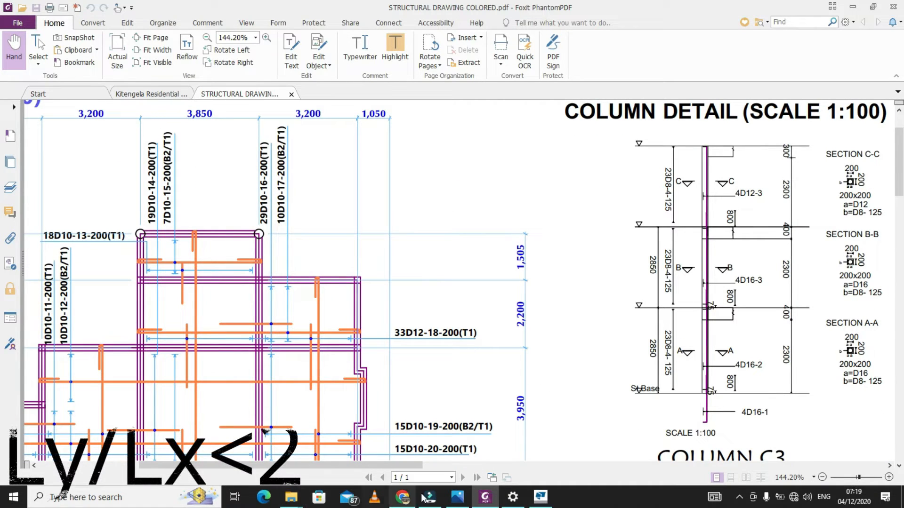
Search Windows for the Calculator app and open it over the structural drawing
click(49, 496)
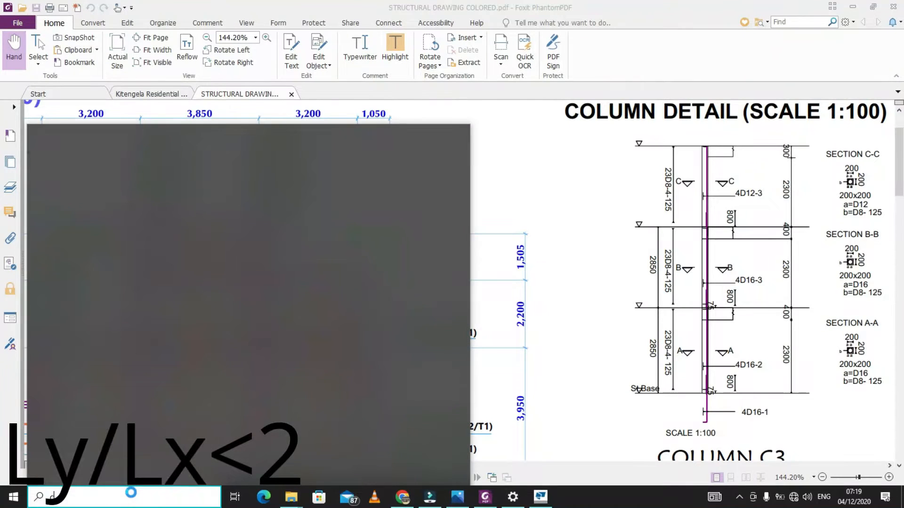
text(calcyu)
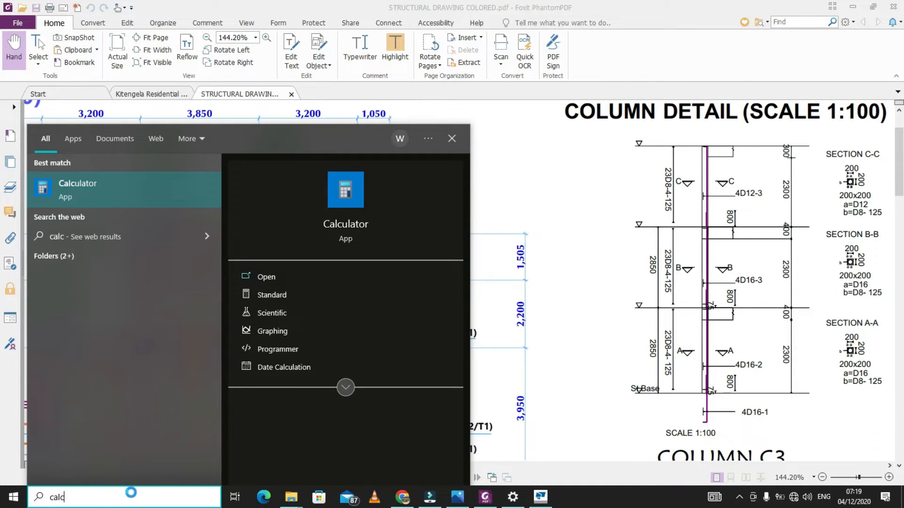
key(Return)
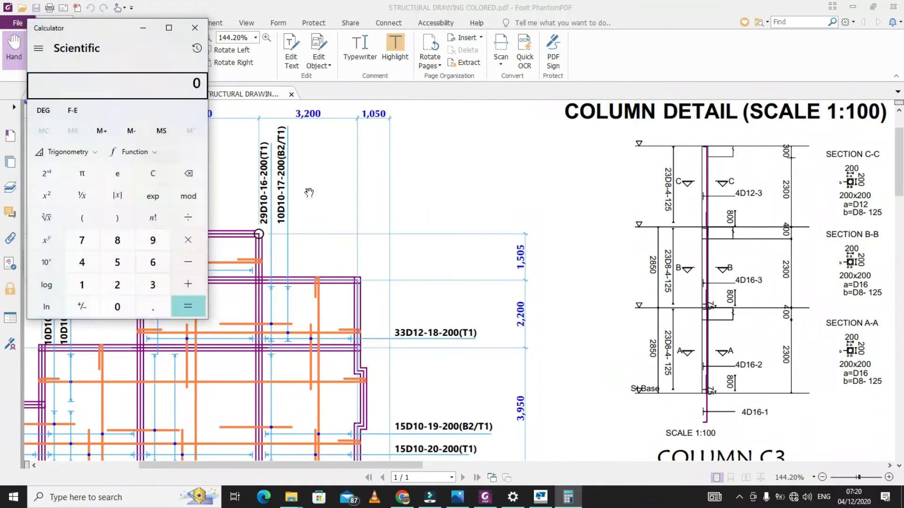
Calculate the panel's span ratio by dividing 3.95 by 3.85, and minimize the calculator
click(147, 283)
click(156, 311)
click(151, 238)
click(118, 258)
click(190, 222)
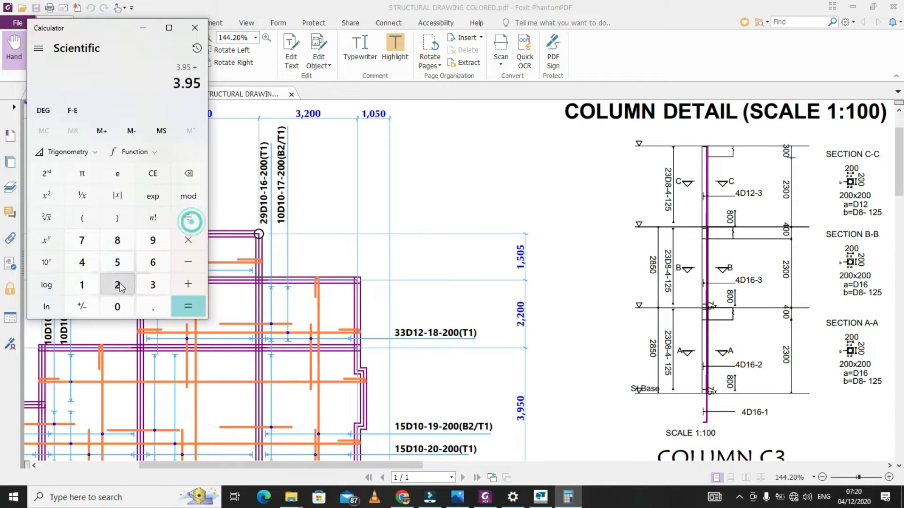
click(154, 287)
click(152, 306)
click(118, 241)
click(117, 260)
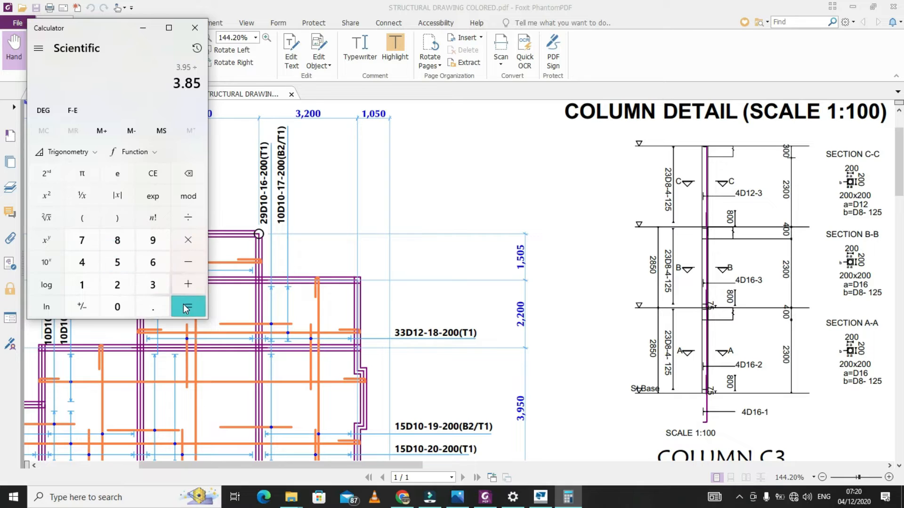
click(187, 306)
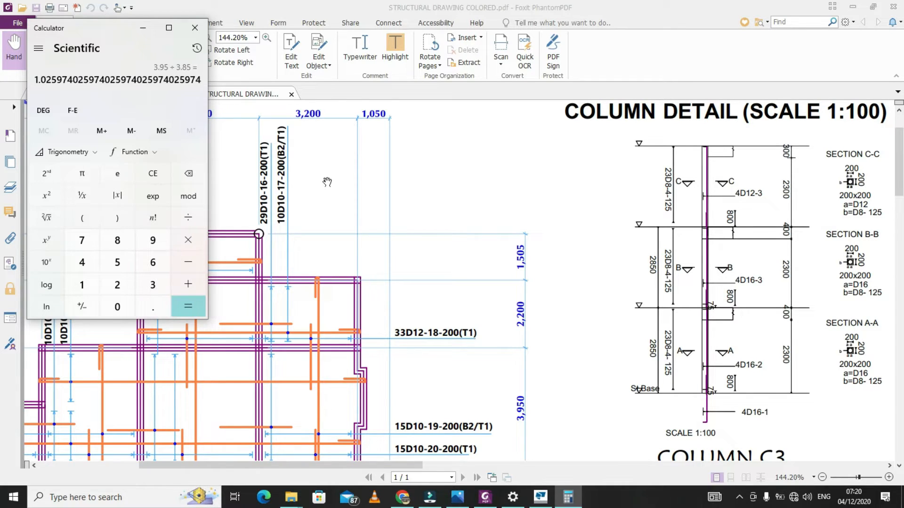
click(142, 27)
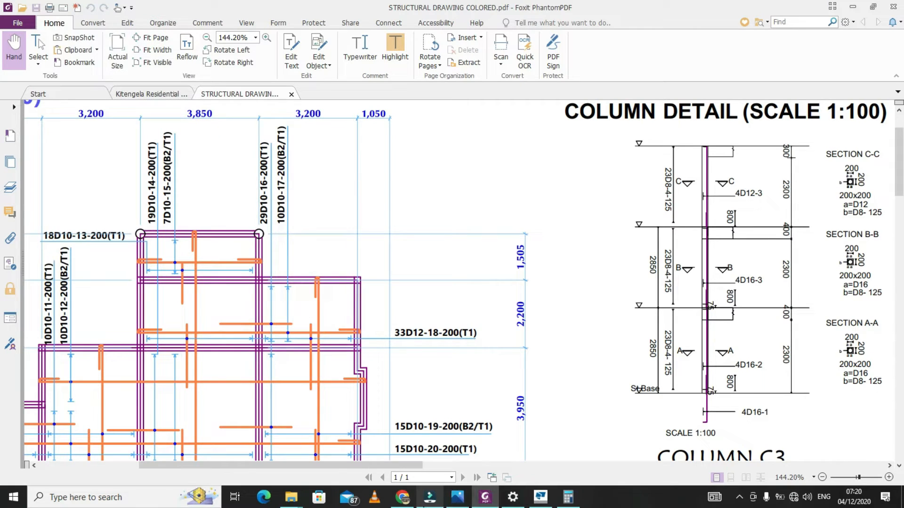
Examine the edges of the central panel and how it adjoins the neighbouring slab panels in the plan
mouse_move(429, 486)
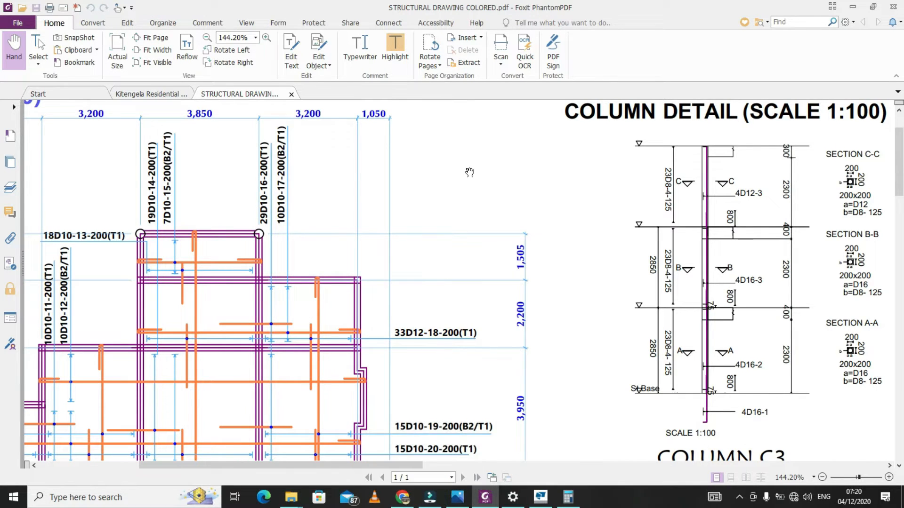
scroll(469, 173, down, 5)
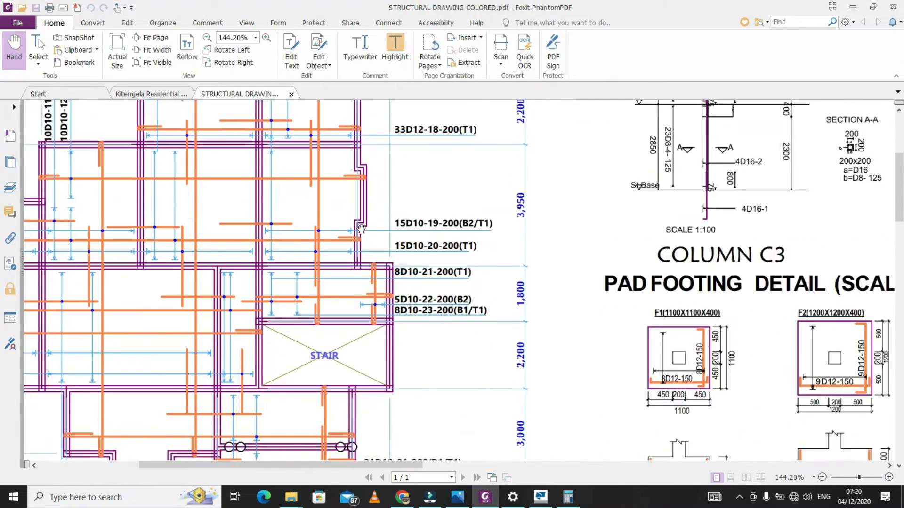
scroll(361, 229, up, 3)
scroll(541, 244, down, 1)
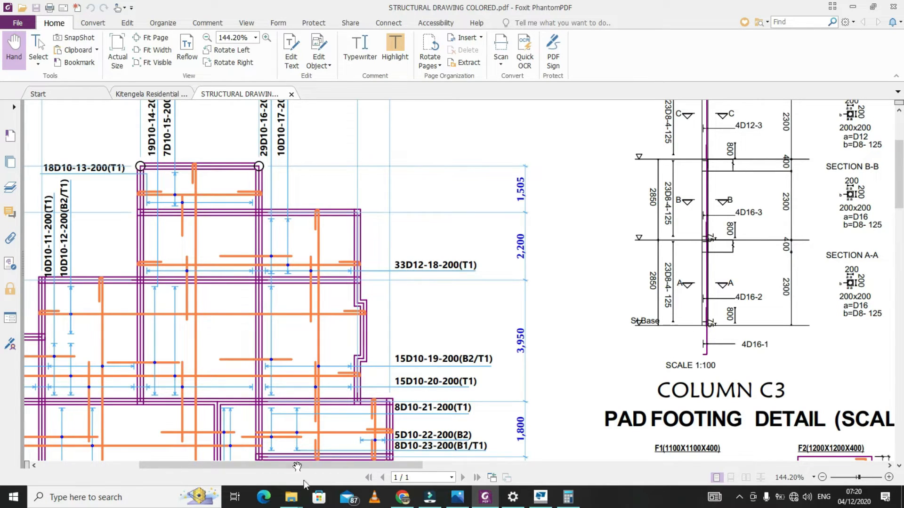
Review the slab spanning options in Tekla Tedds, and re-examine the central panel's edges and adjoining panels in the structural drawing
click(540, 497)
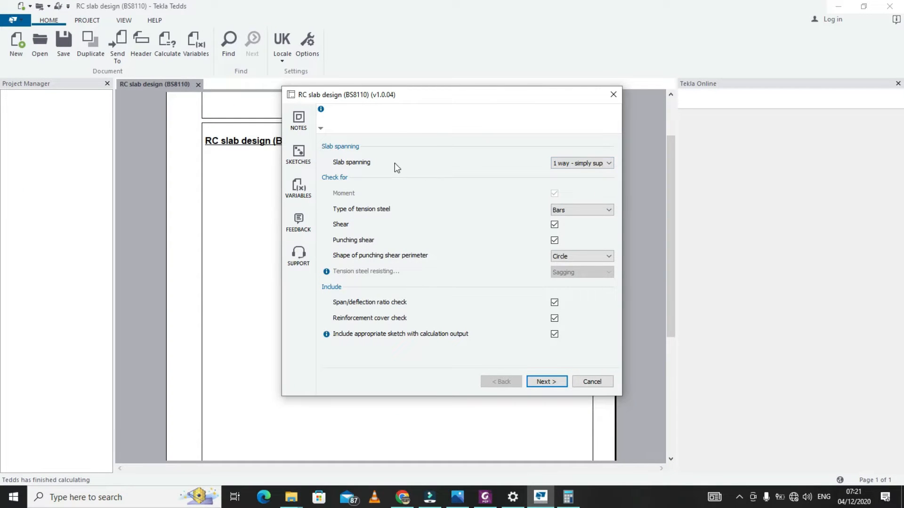
click(561, 167)
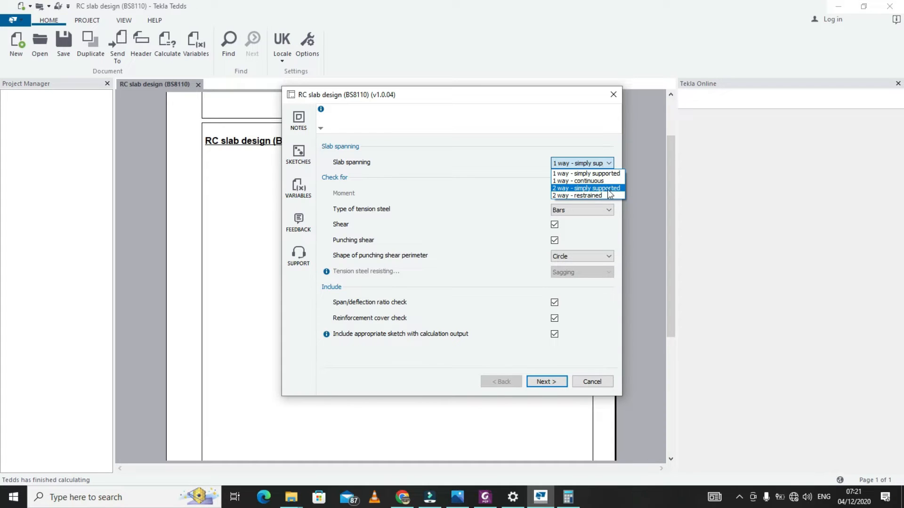
click(485, 499)
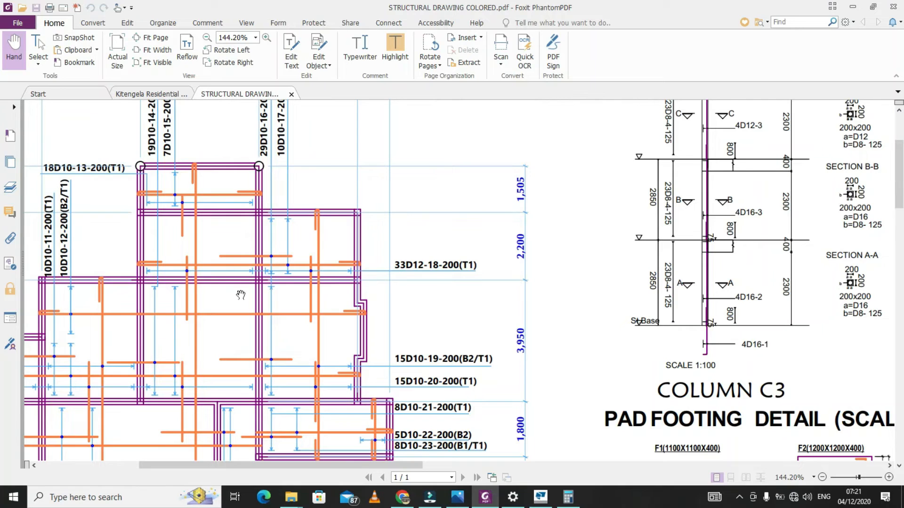
scroll(211, 312, down, 3)
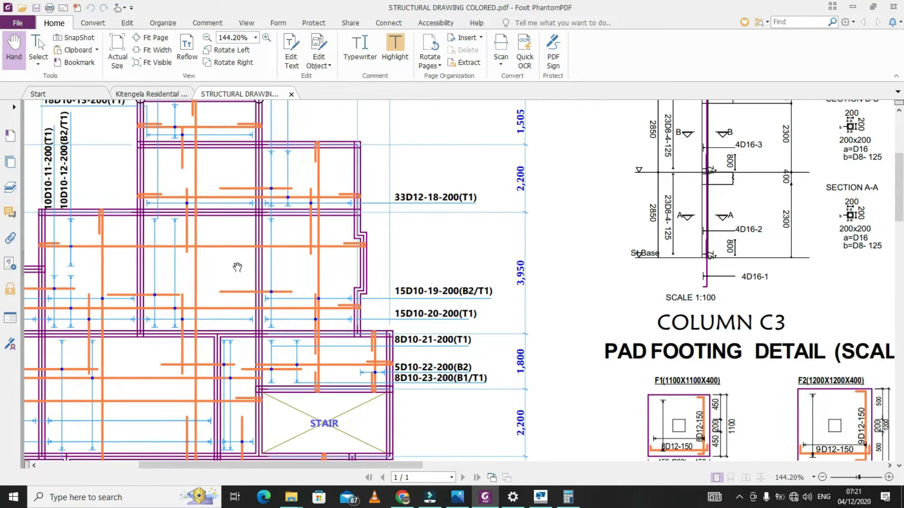
scroll(165, 381, up, 3)
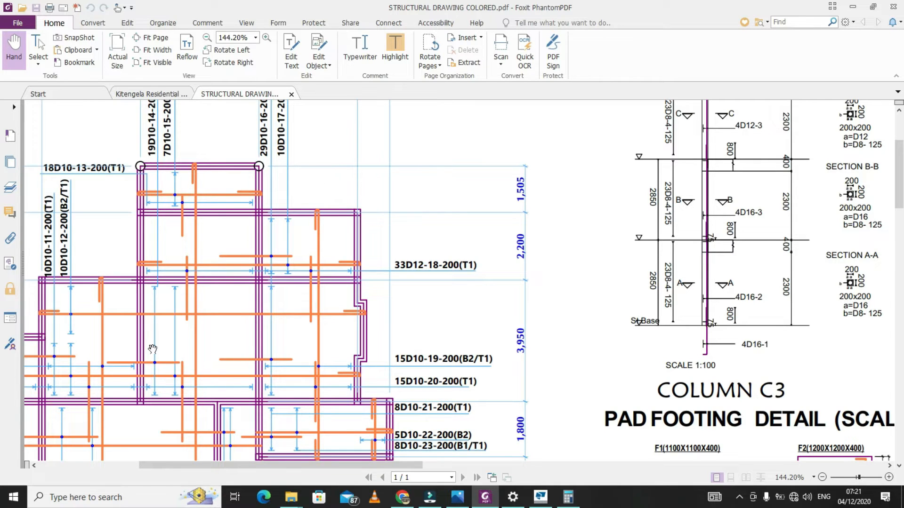
scroll(149, 307, down, 3)
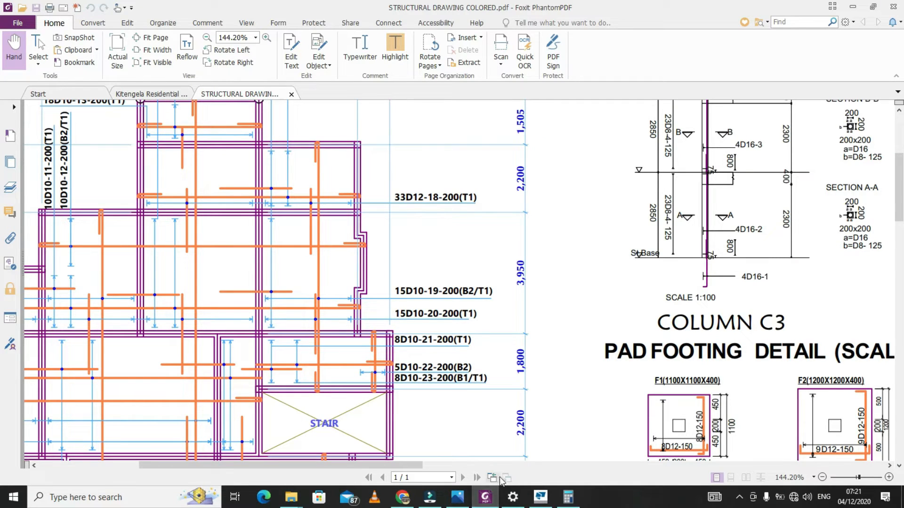
Return to Tekla Tedds, set the slab spanning to 2 way - restrained, and keep Bars as the type of tension steel
click(488, 503)
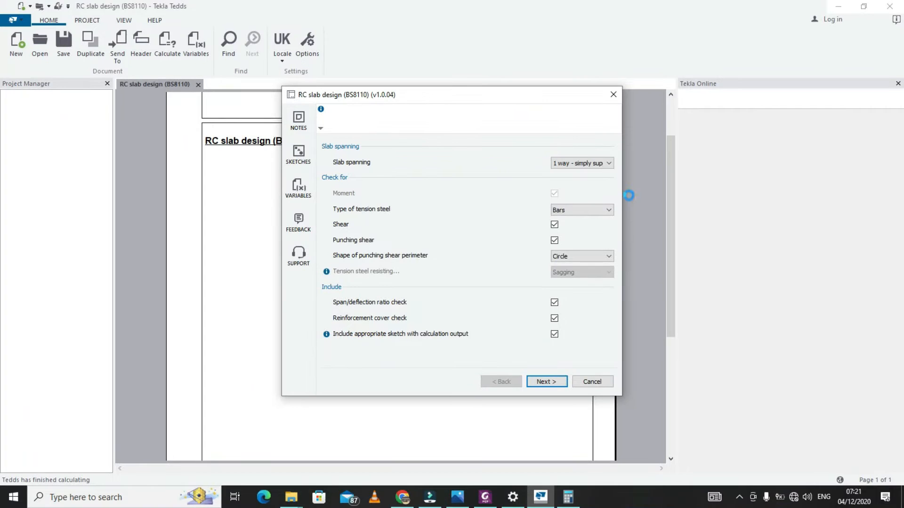
click(606, 163)
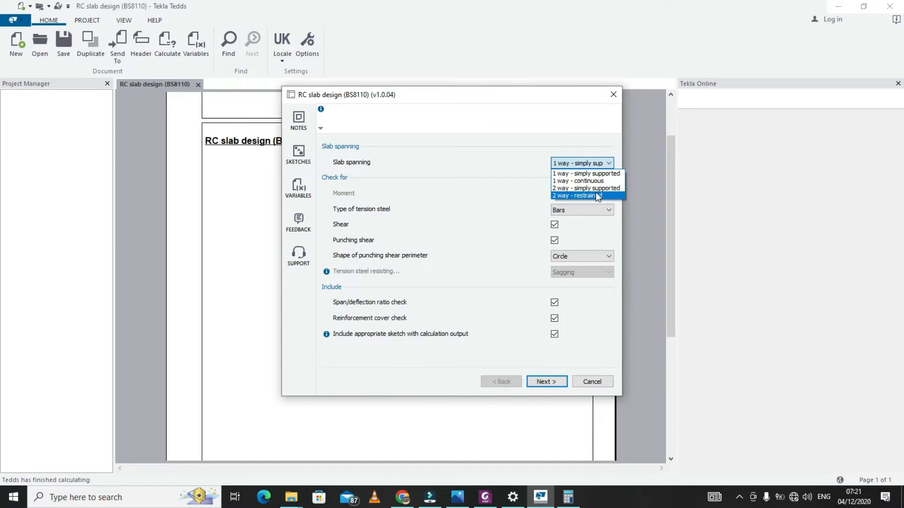
click(597, 196)
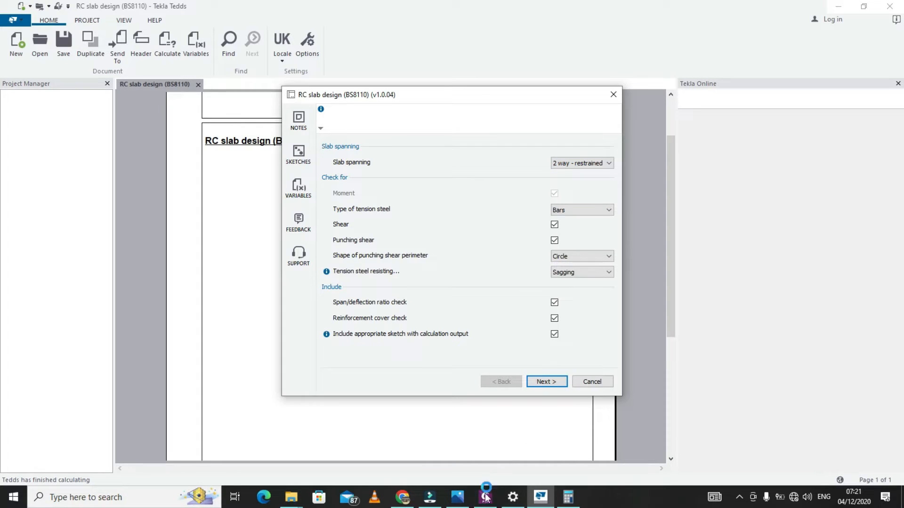
mouse_move(484, 502)
click(501, 448)
click(576, 211)
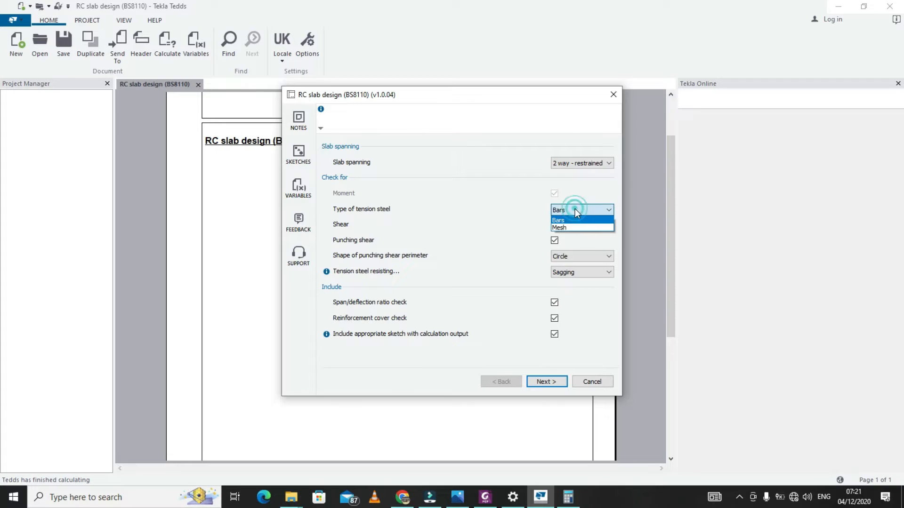
click(575, 211)
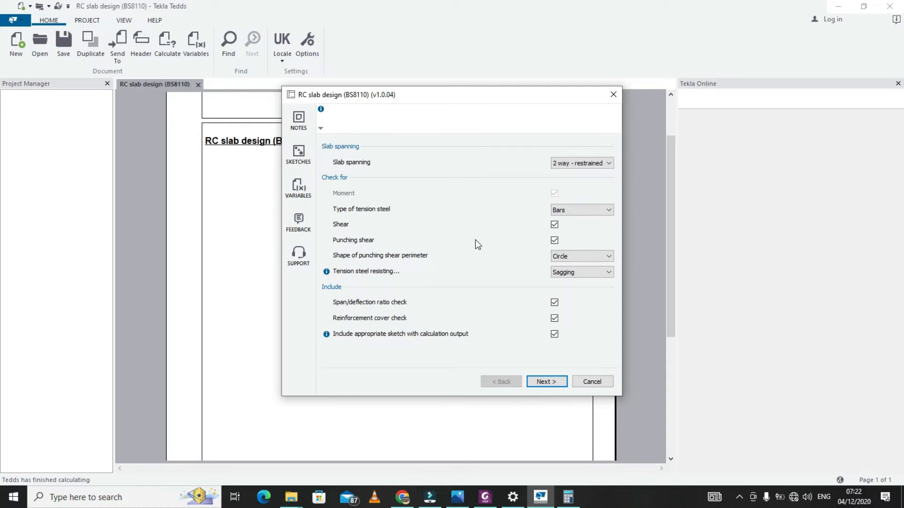
Turn off the Shear and Punching shear checks, and set the overall depth of slab to 150 mm in the slab data
click(554, 225)
click(554, 241)
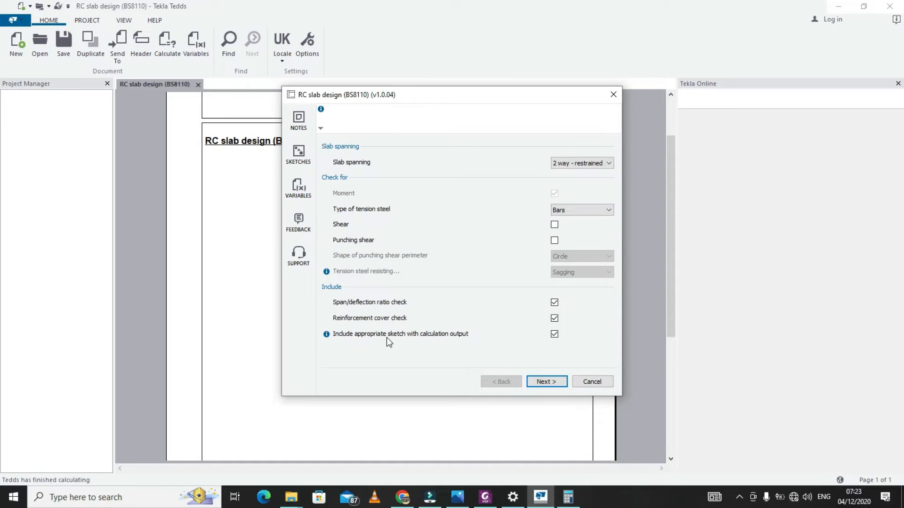
click(550, 382)
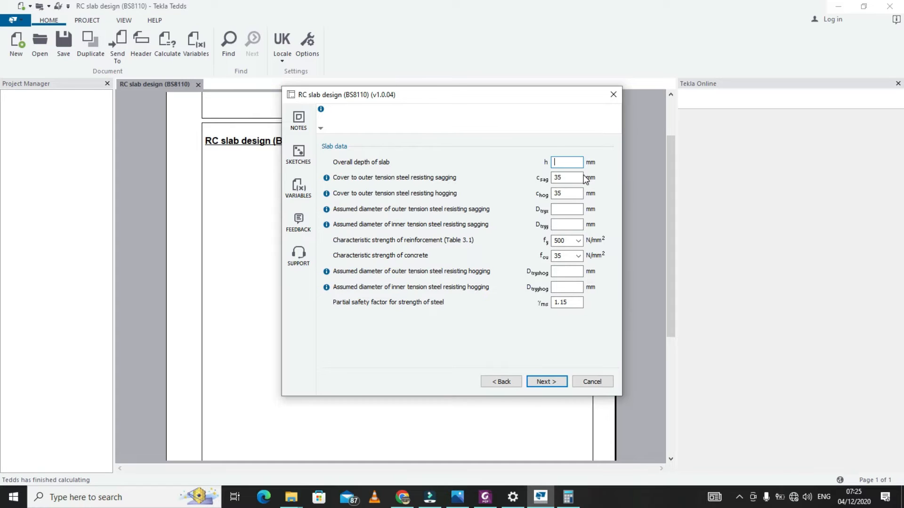
click(561, 160)
text(150)
Search Windows for the Paint app and open it
key(super)
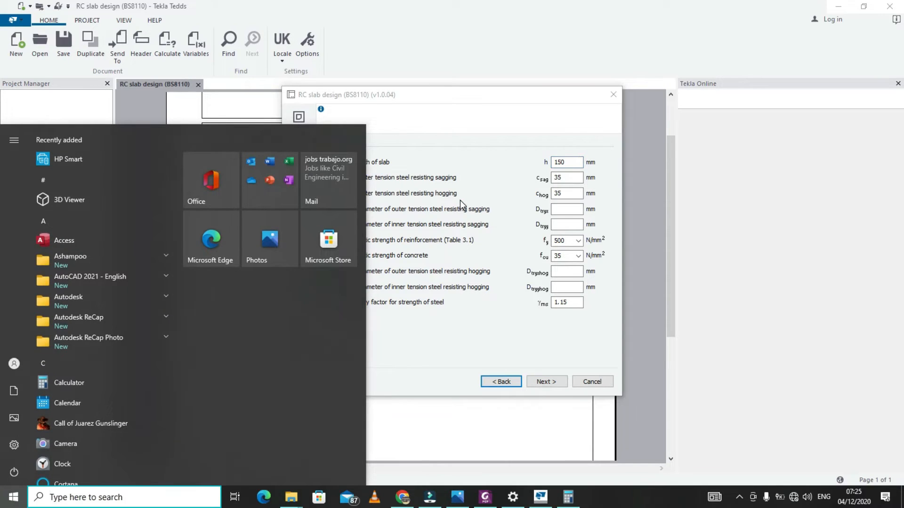
text(pain)
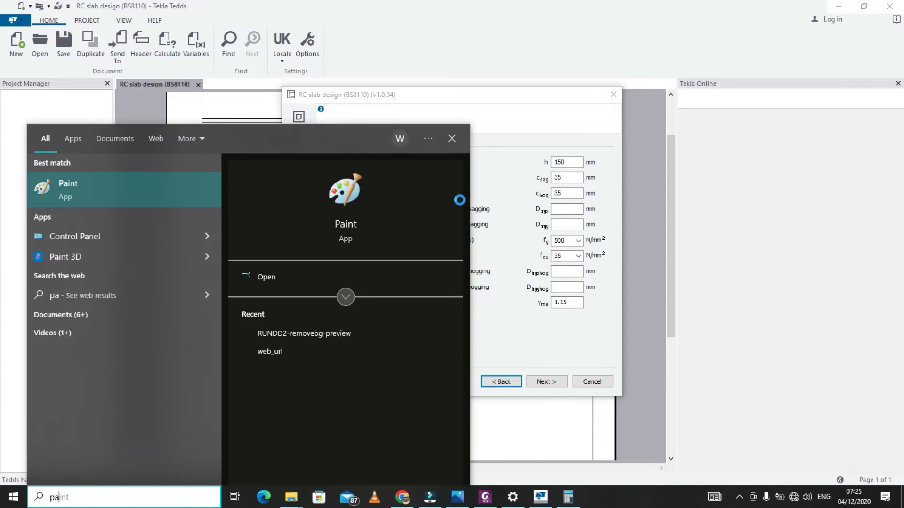
text(t)
key(Return)
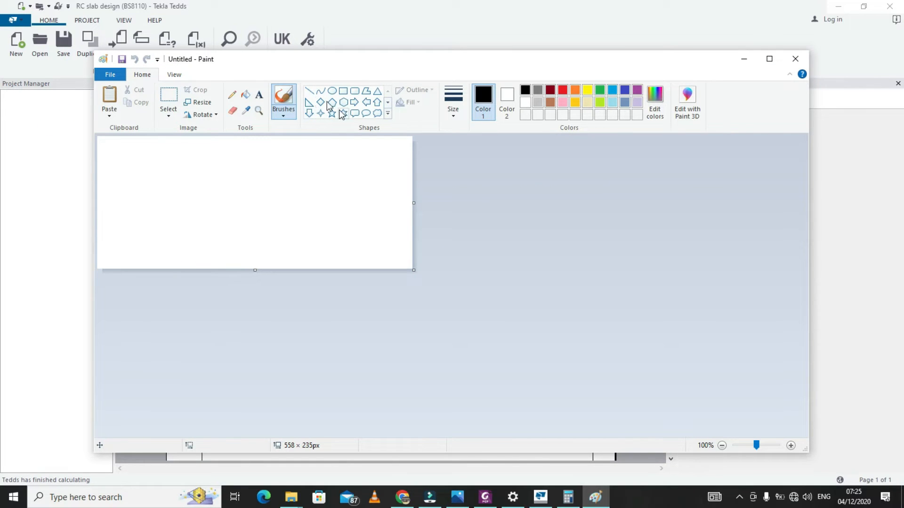
Sketch a two-span beam in Paint as a horizontal line resting on three triangular supports
drag(166, 182, 392, 183)
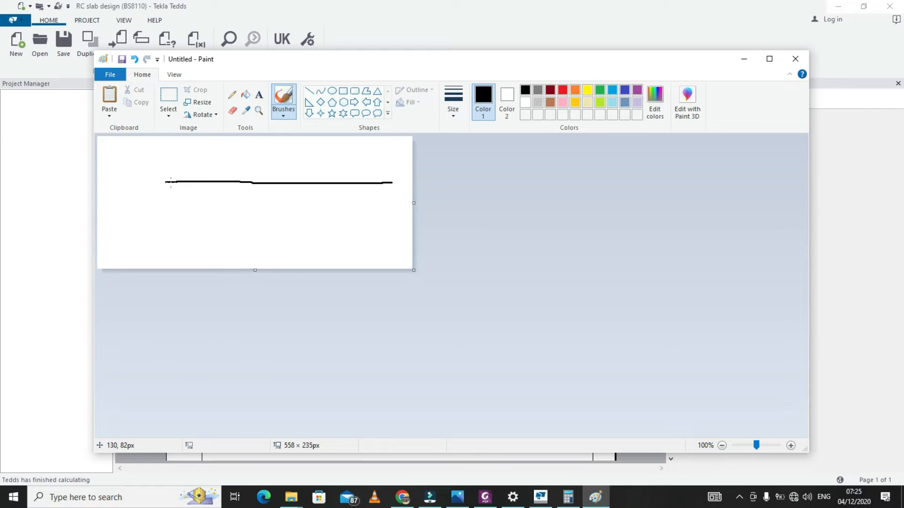
mouse_move(166, 185)
mouse_down()
mouse_move(171, 201)
mouse_move(183, 198)
mouse_move(171, 183)
mouse_up()
mouse_move(277, 182)
mouse_down()
mouse_move(265, 203)
mouse_move(289, 205)
mouse_move(276, 179)
mouse_up()
mouse_move(392, 187)
mouse_down()
mouse_move(383, 203)
mouse_move(402, 207)
mouse_move(394, 180)
mouse_up()
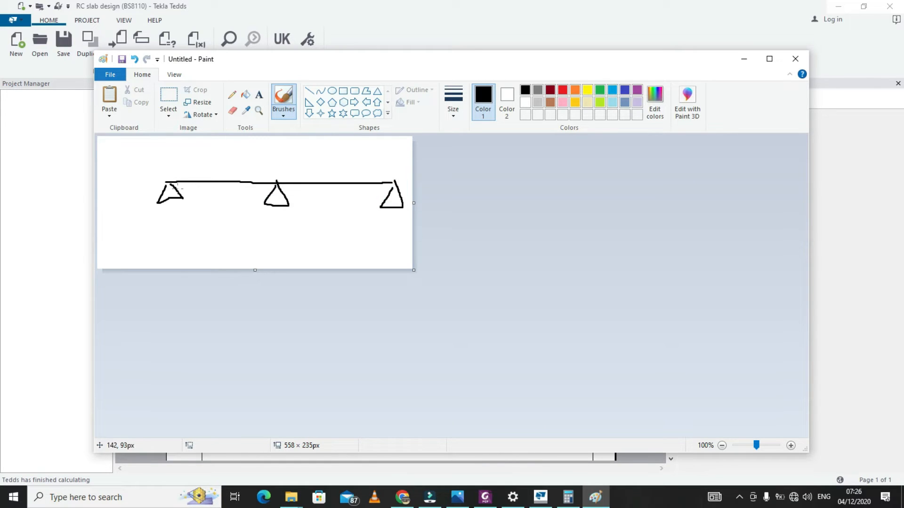
Draw the moment curve peaking over the middle support, and mark the hogging peak and the first span's sagging zone
click(171, 183)
mouse_move(171, 184)
mouse_down()
mouse_move(226, 204)
mouse_move(255, 193)
mouse_move(276, 156)
mouse_move(313, 194)
mouse_move(370, 204)
mouse_move(395, 176)
mouse_up()
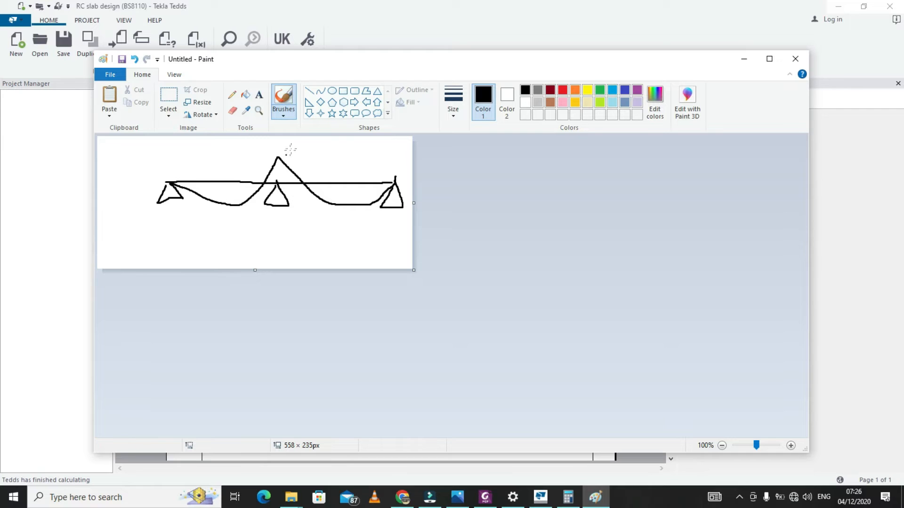
mouse_move(292, 140)
mouse_down()
mouse_move(245, 149)
mouse_move(278, 178)
mouse_move(303, 171)
mouse_move(305, 143)
mouse_move(272, 138)
mouse_up()
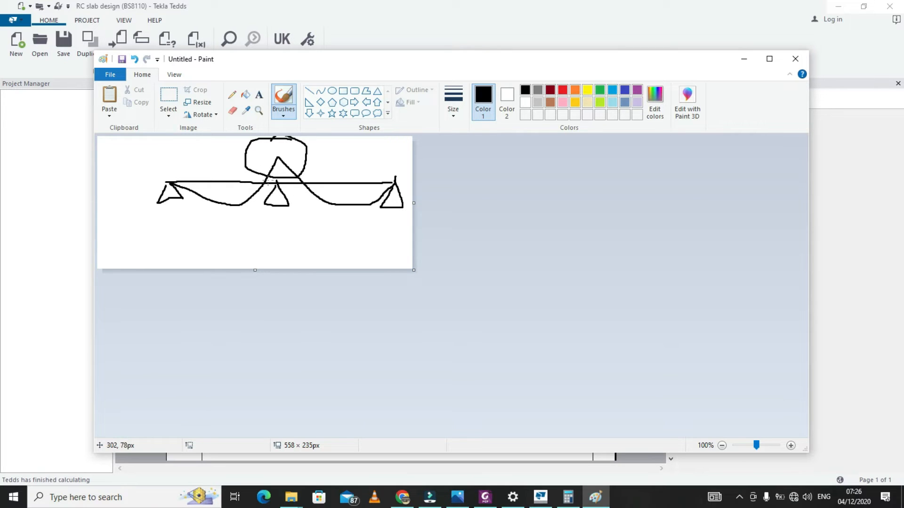
mouse_move(240, 197)
mouse_down()
mouse_move(219, 204)
mouse_move(235, 238)
mouse_move(244, 182)
mouse_move(219, 218)
mouse_up()
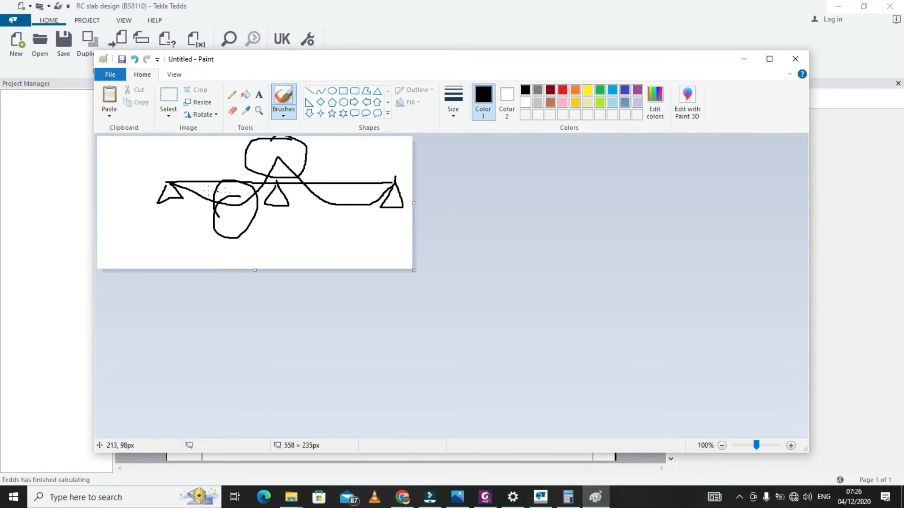
drag(173, 188, 278, 190)
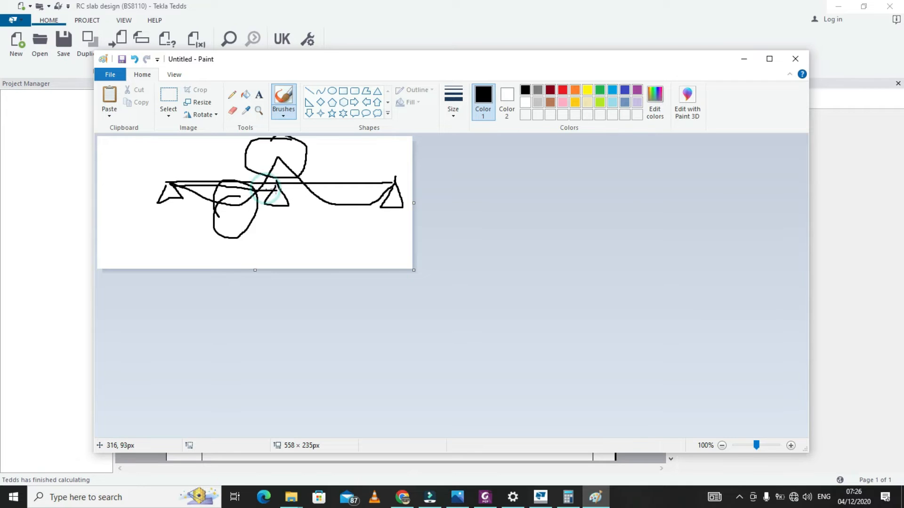
Sketch a slab section with a bottom bar and a triangular support below the beam, and erase the vertical line above the support
mouse_move(260, 229)
mouse_down()
mouse_move(369, 227)
mouse_move(369, 248)
mouse_move(250, 248)
mouse_move(252, 229)
mouse_move(268, 230)
mouse_move(258, 241)
mouse_move(364, 242)
mouse_move(391, 262)
mouse_move(365, 251)
mouse_move(363, 227)
mouse_move(429, 228)
mouse_up()
drag(369, 247, 423, 247)
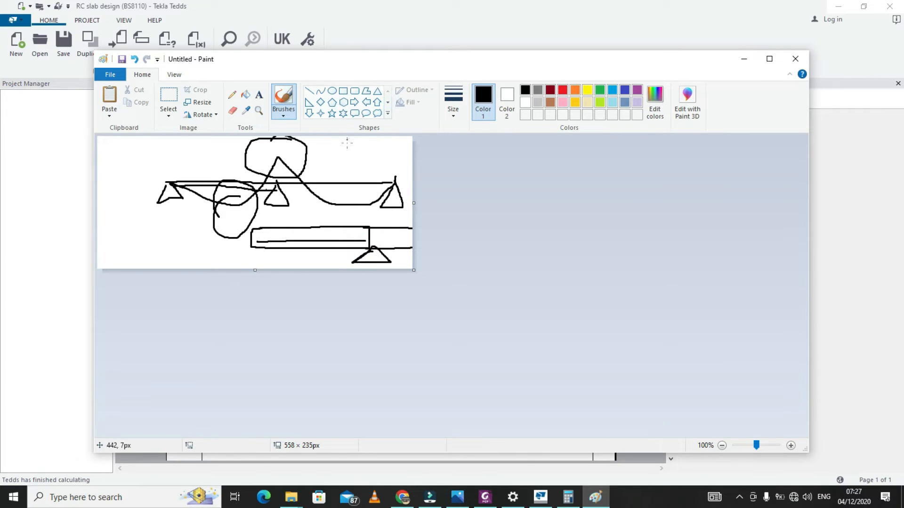
click(232, 111)
drag(369, 230, 375, 251)
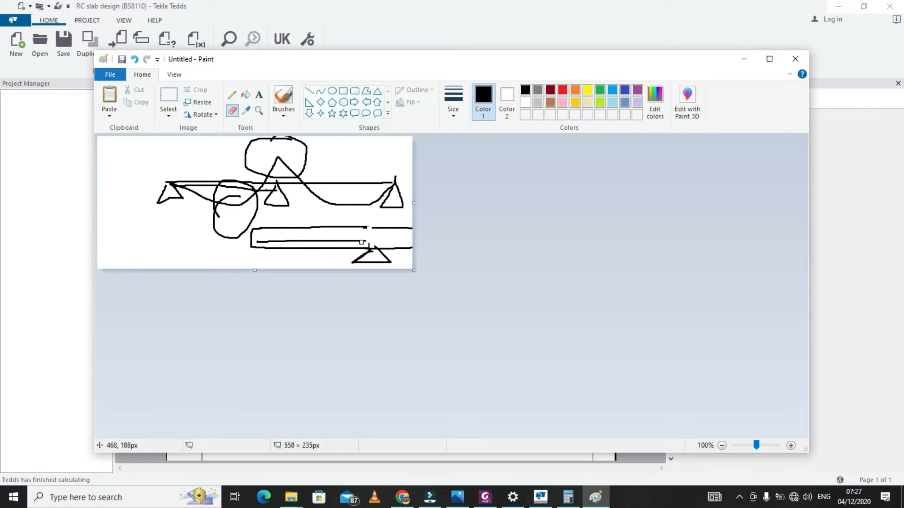
Pencil a top bar over the section's support, circle the hogging and sagging zones in both sketches, and minimize Paint
click(229, 98)
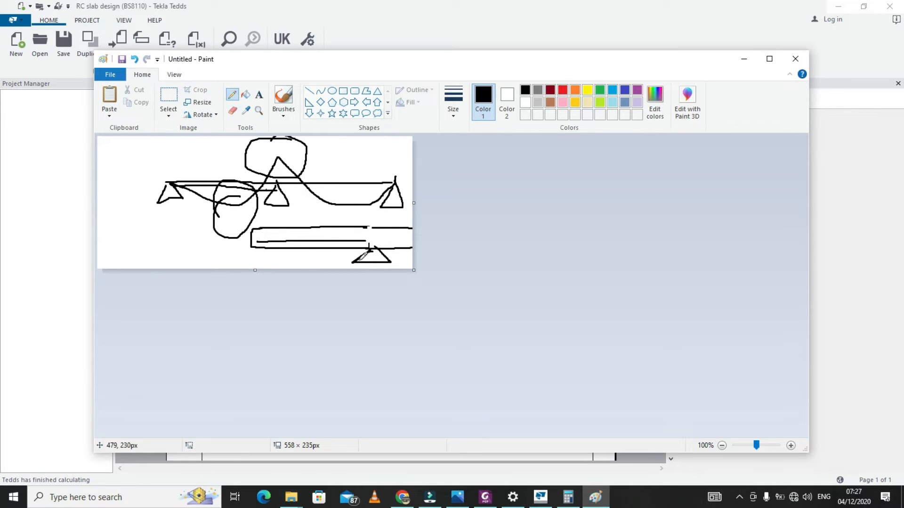
drag(347, 231, 410, 234)
mouse_move(358, 214)
mouse_down()
mouse_move(376, 244)
mouse_move(356, 215)
mouse_up()
mouse_move(273, 154)
mouse_down()
mouse_move(254, 164)
mouse_move(309, 173)
mouse_move(278, 130)
mouse_move(256, 178)
mouse_move(311, 162)
mouse_move(267, 141)
mouse_move(303, 154)
mouse_move(285, 134)
mouse_up()
mouse_move(328, 229)
mouse_down()
mouse_move(301, 225)
mouse_move(339, 258)
mouse_move(294, 230)
mouse_move(332, 239)
mouse_move(299, 219)
mouse_move(226, 195)
mouse_move(271, 193)
mouse_move(229, 215)
mouse_move(251, 178)
mouse_up()
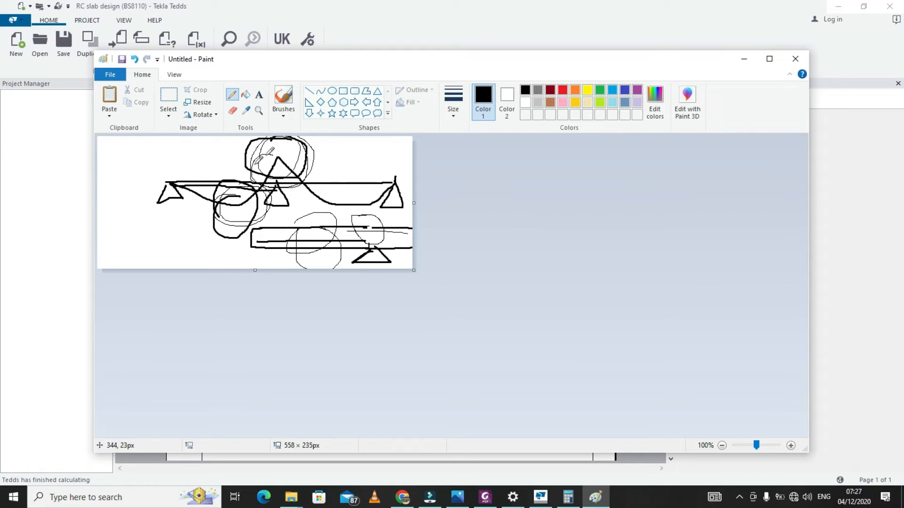
click(753, 61)
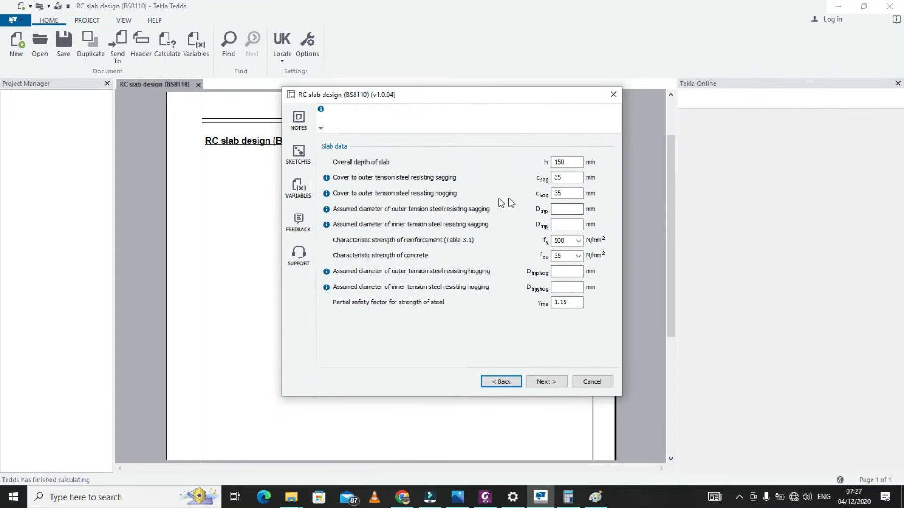
Set the cover to the outer tension steel to 25 mm for both sagging and hogging
click(570, 179)
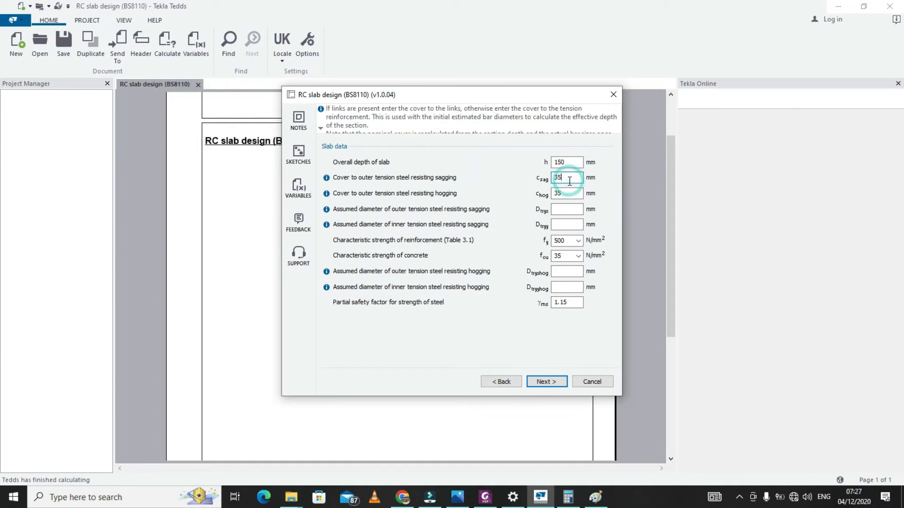
key(BackSpace)
key(BackSpace)
text(25)
click(567, 191)
key(BackSpace)
key(BackSpace)
text(25)
Set the assumed diameters of the outer and inner tension steel to 10 mm for both sagging and hogging
click(566, 207)
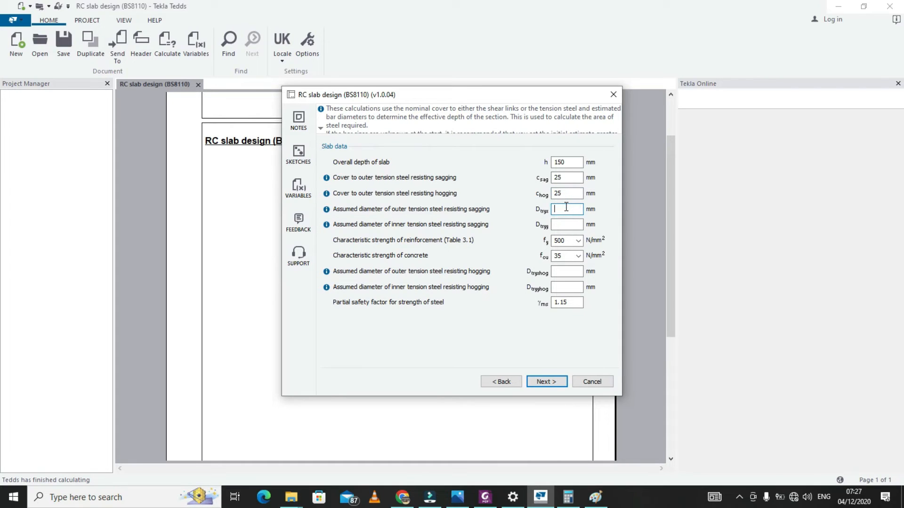
text(10)
click(565, 224)
key(Tab)
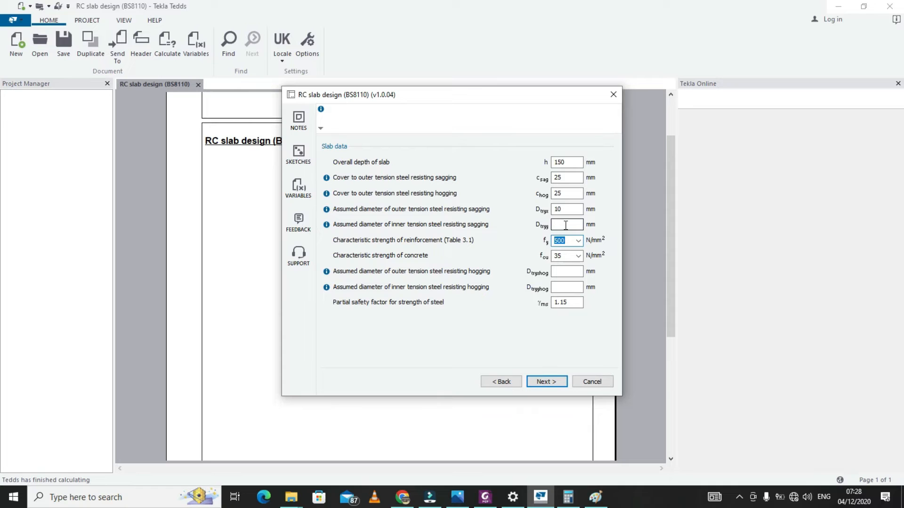
click(565, 225)
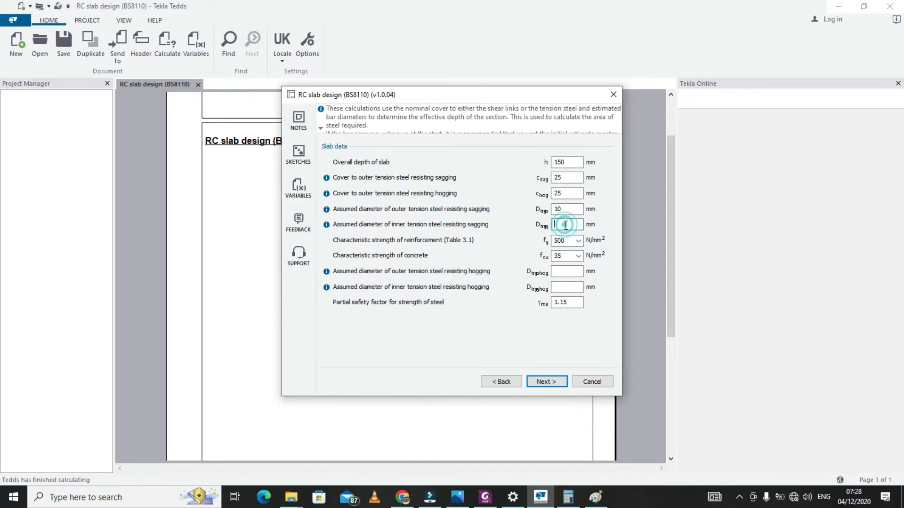
text(10)
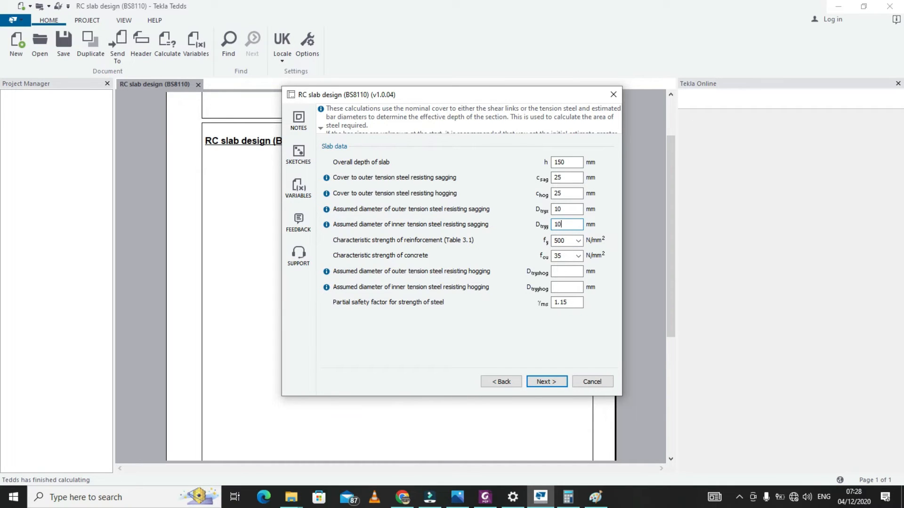
click(562, 270)
text(10)
click(560, 288)
Set the characteristic strength of concrete to 25 N/mm² and continue to the two way spanning data
click(578, 258)
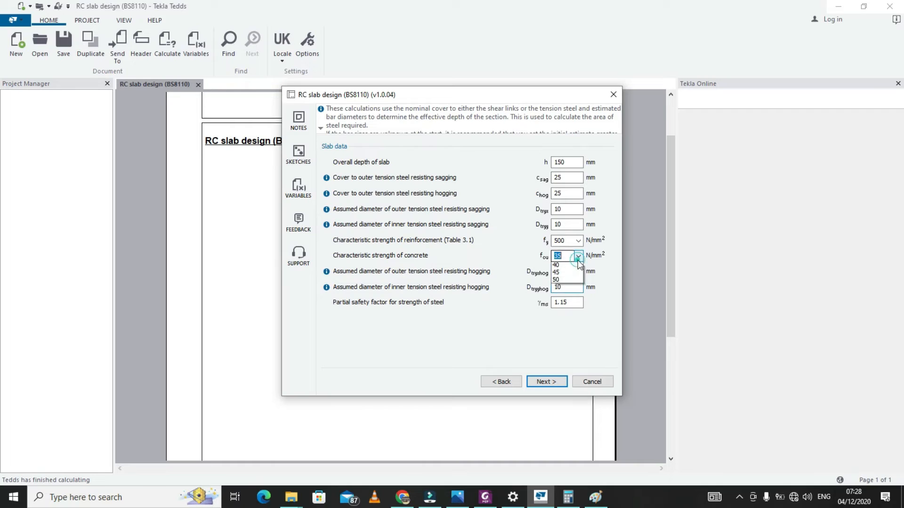
click(556, 268)
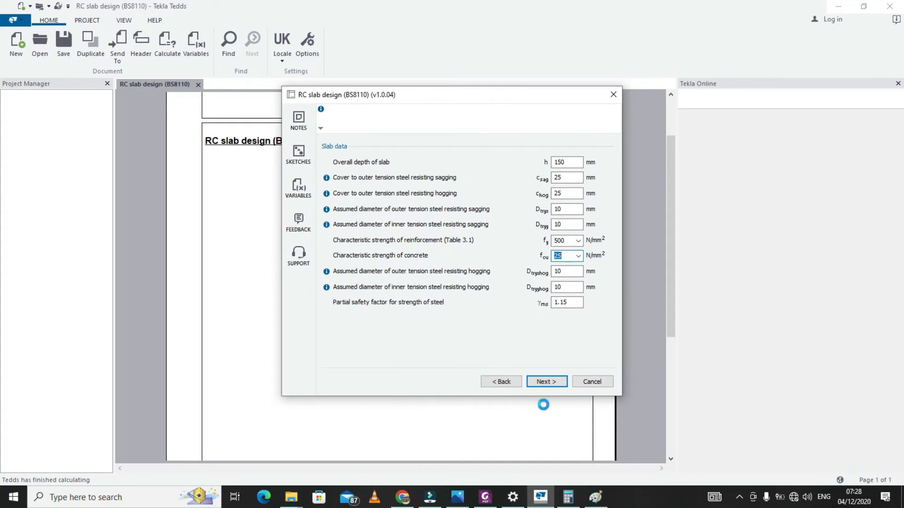
click(547, 382)
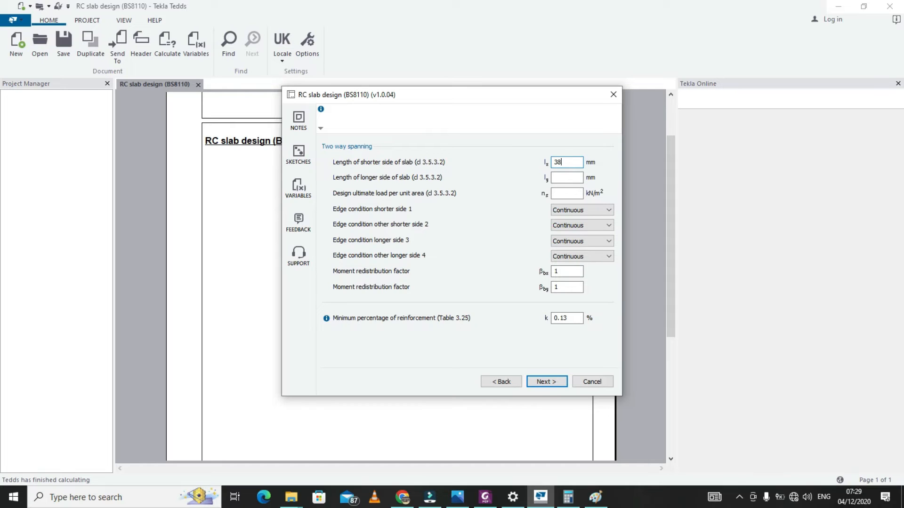
Set the length of the slab's shorter side to 3850 mm and its longer side to 3950 mm
click(578, 175)
click(567, 196)
Switch to the structural drawing PDF in Foxit PhantomPDF and examine the slab panels to work out the design load
click(485, 498)
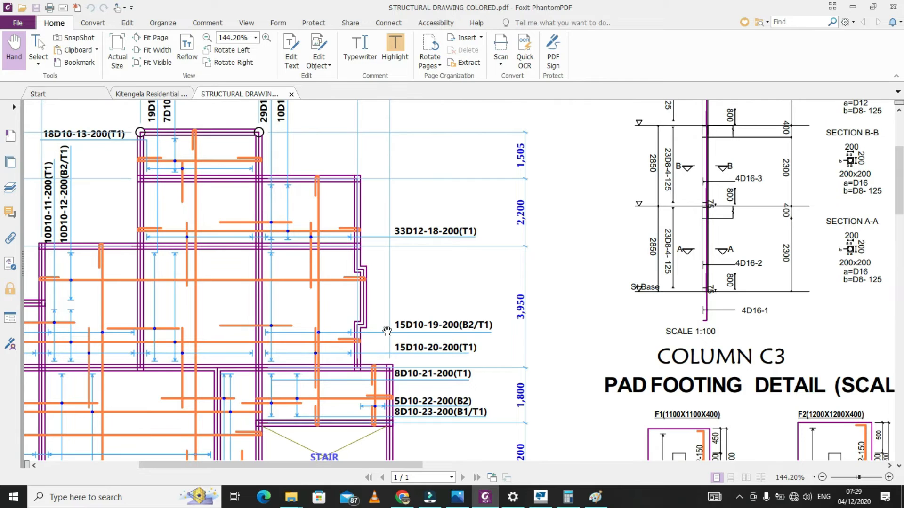
scroll(196, 307, up, 1)
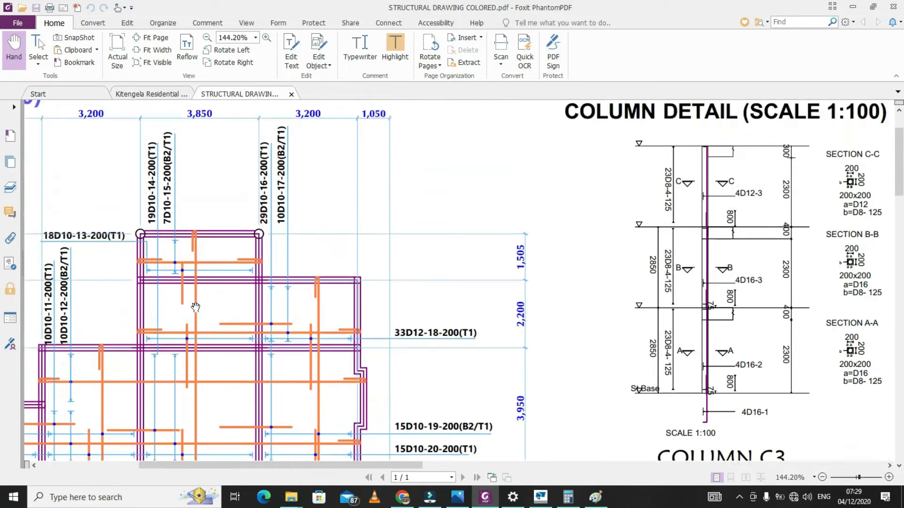
scroll(195, 307, down, 2)
scroll(195, 307, up, 1)
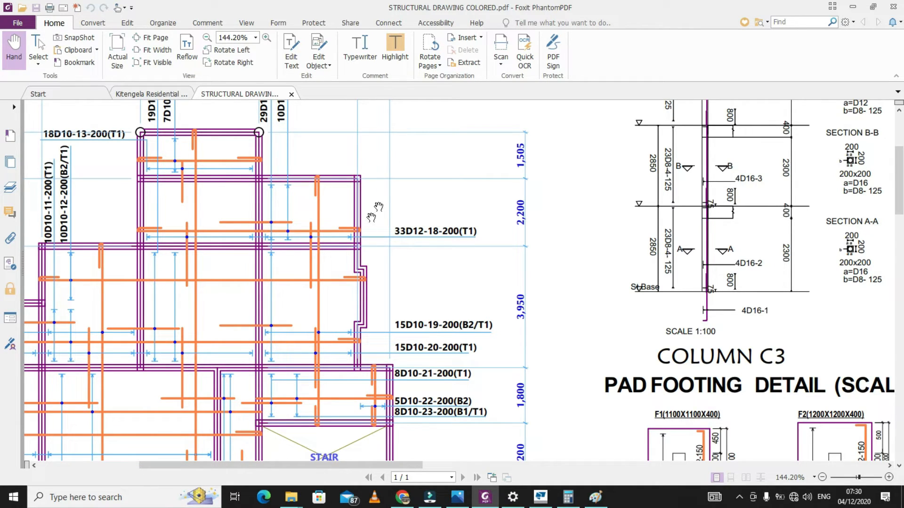
scroll(220, 279, down, 1)
scroll(206, 298, up, 1)
scroll(205, 300, up, 1)
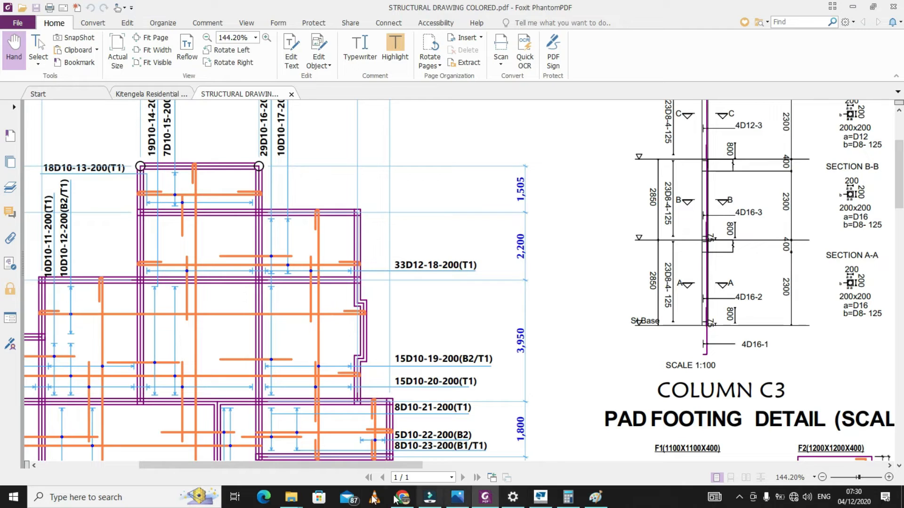
Switch to Calculator, clear the old entry and calculate the factored dead load as 1.4 × 5.4
click(569, 492)
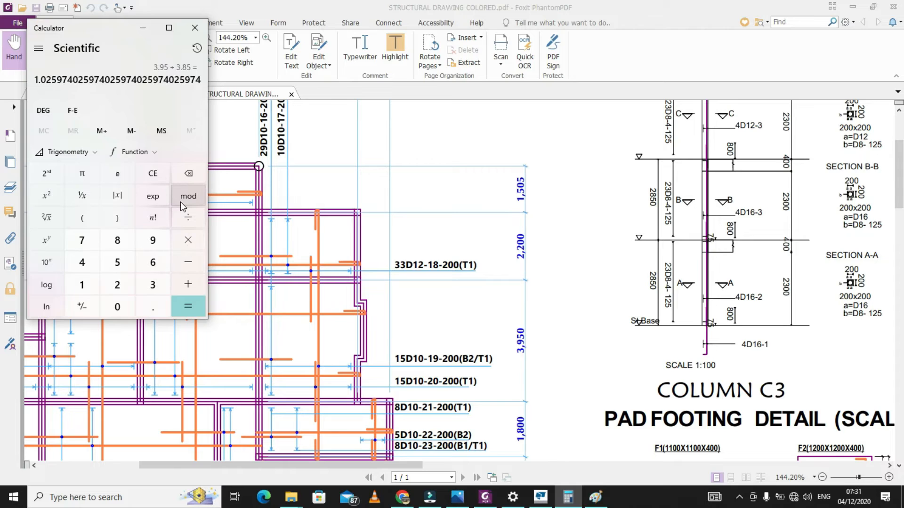
click(183, 168)
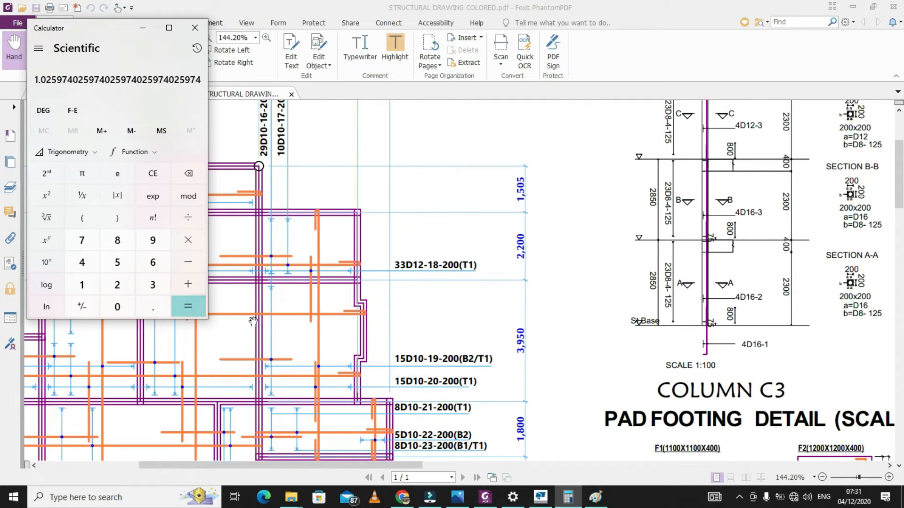
click(116, 264)
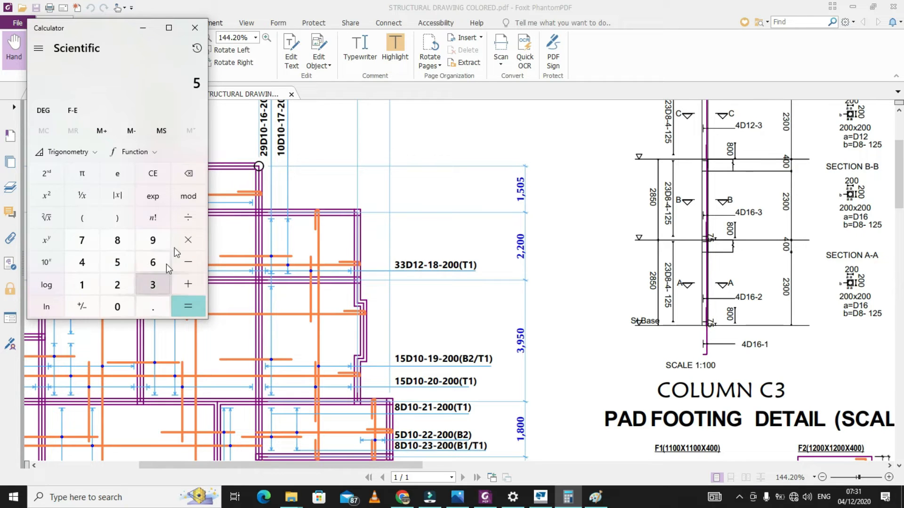
click(188, 172)
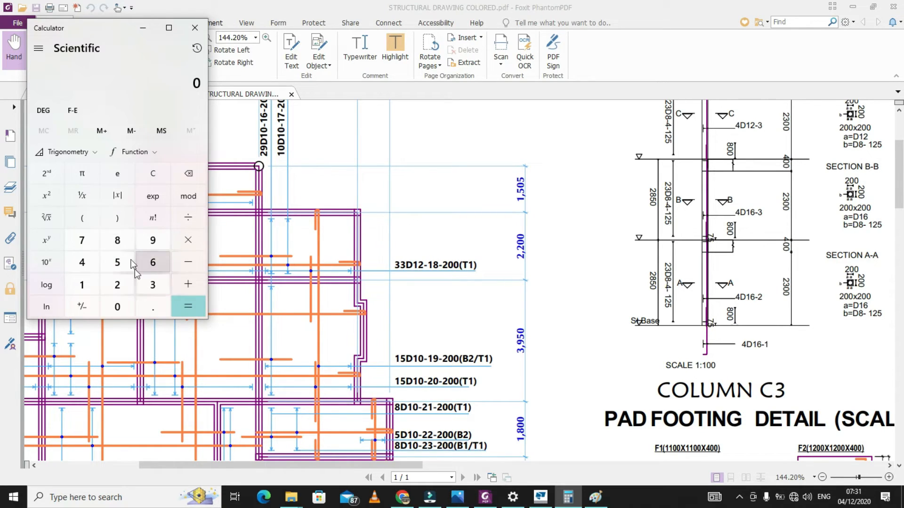
click(82, 285)
click(151, 308)
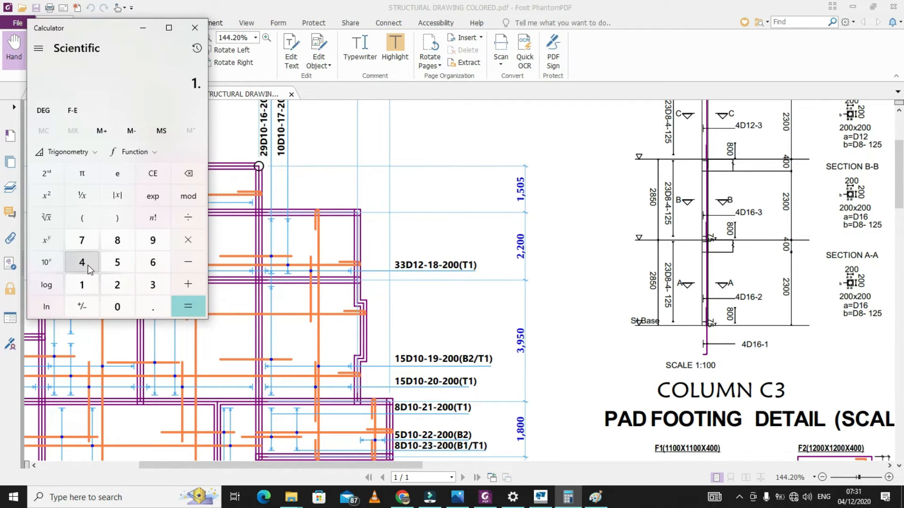
click(87, 265)
click(180, 241)
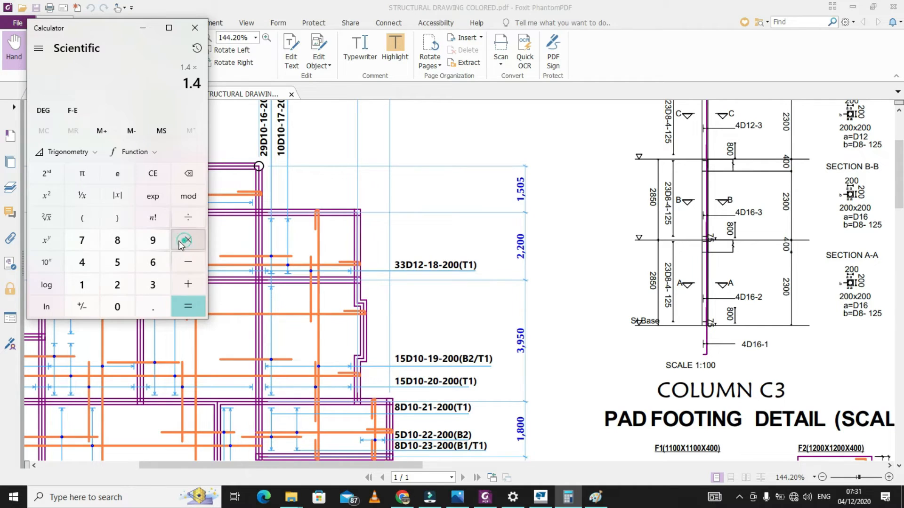
click(117, 262)
click(145, 303)
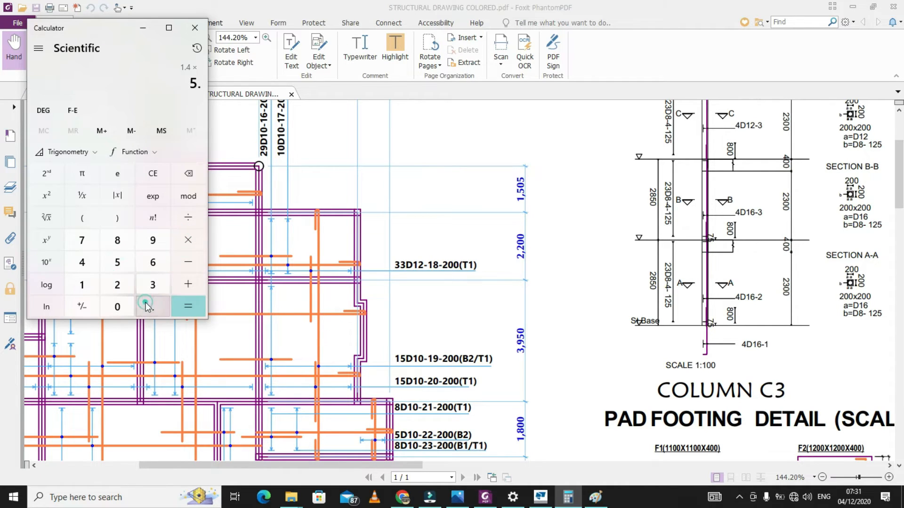
click(86, 263)
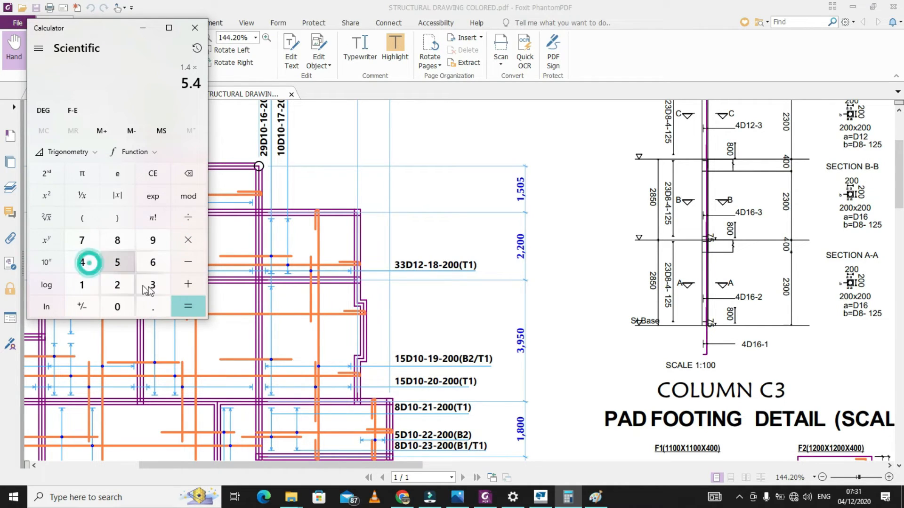
click(190, 307)
Add the factored live load of 1.6 × 1.5, return to Tekla Tedds and set the design ultimate load to 9.96 kN/m²
click(188, 282)
click(84, 277)
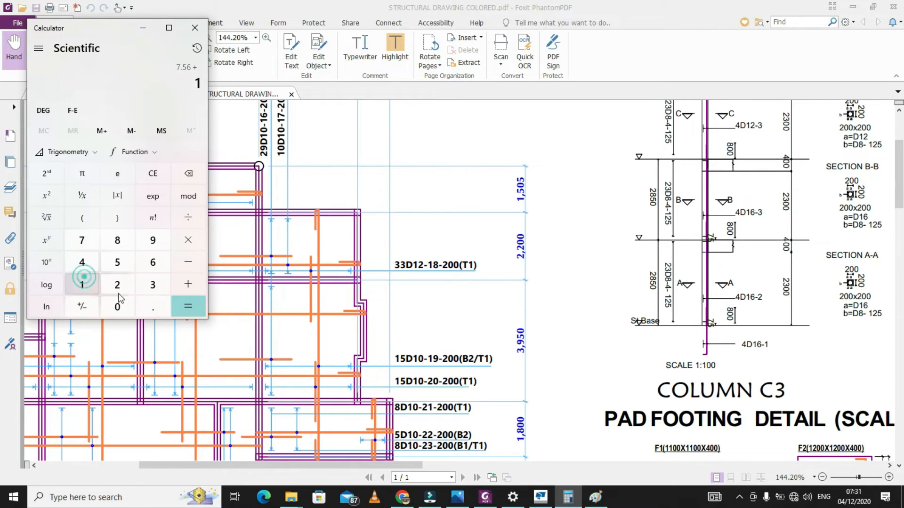
click(144, 299)
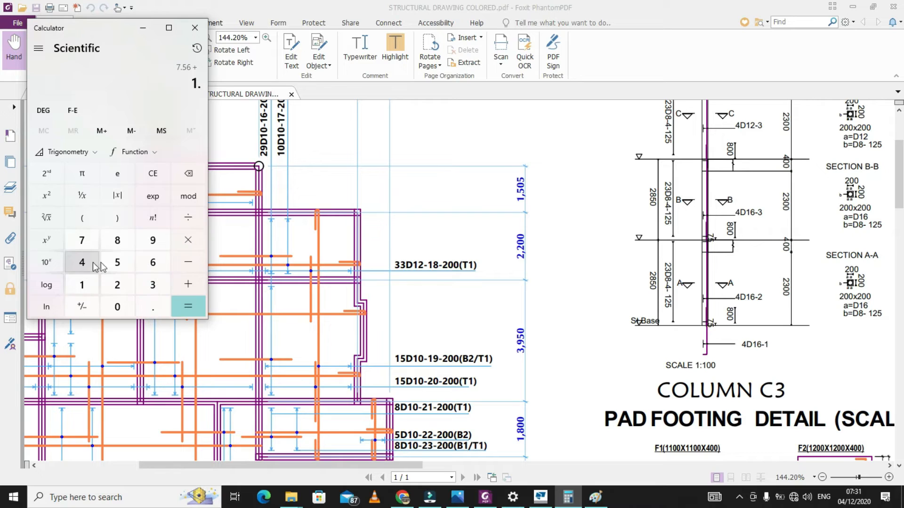
click(152, 262)
click(188, 241)
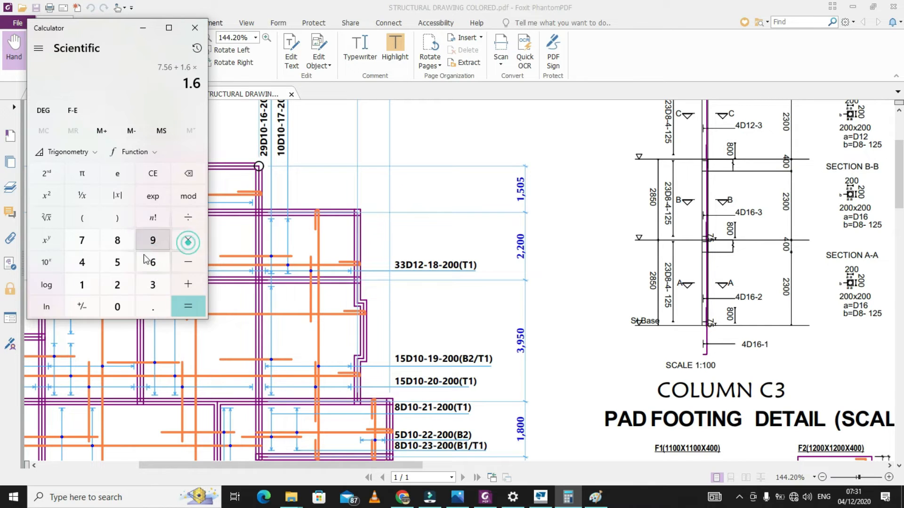
click(82, 285)
click(149, 307)
click(118, 263)
click(190, 312)
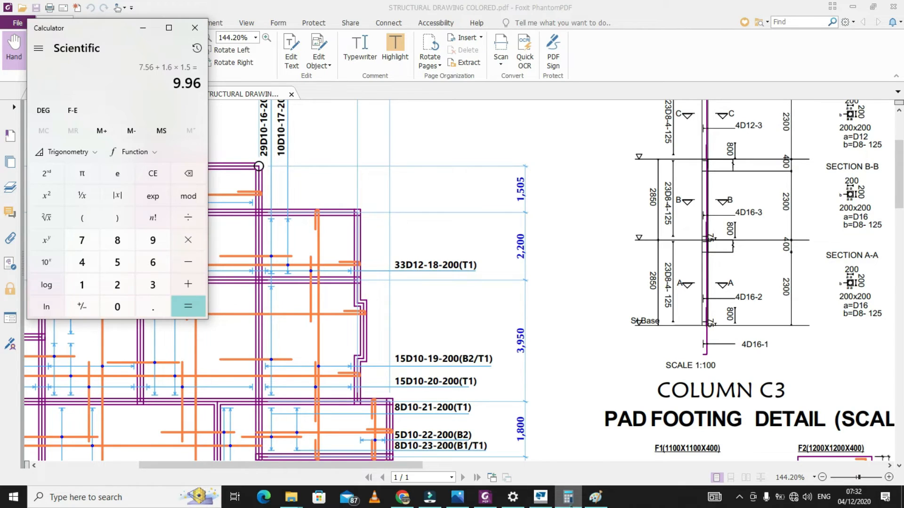
click(568, 497)
click(541, 497)
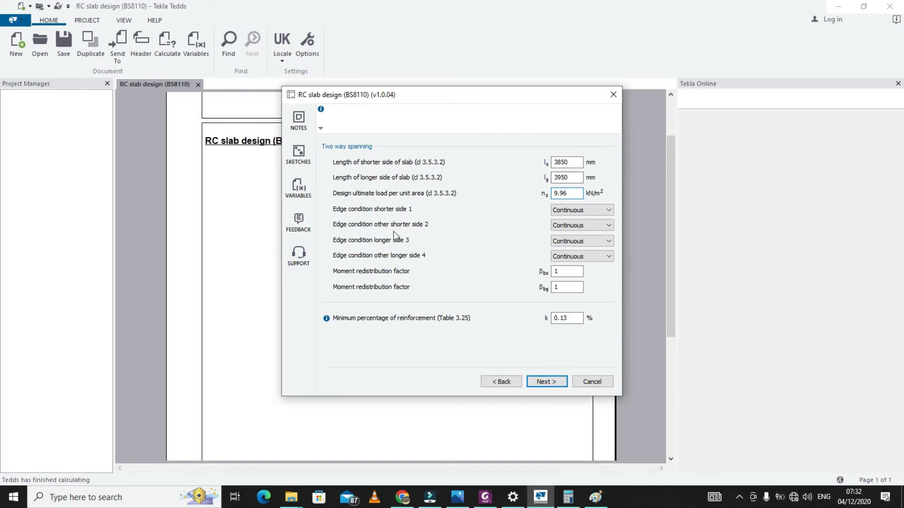
Switch to the structural drawing and examine which edges of the slab panel are continuous with adjacent panels
click(484, 497)
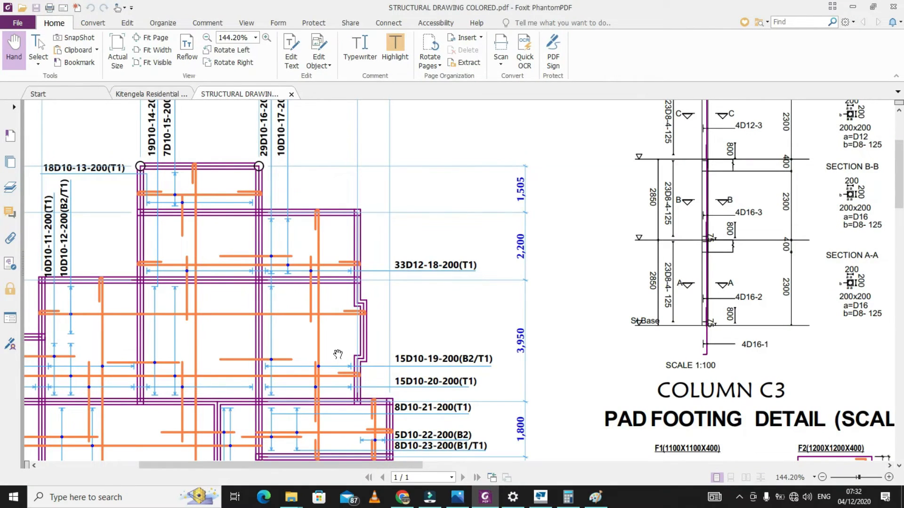
scroll(372, 278, down, 1)
scroll(184, 282, up, 2)
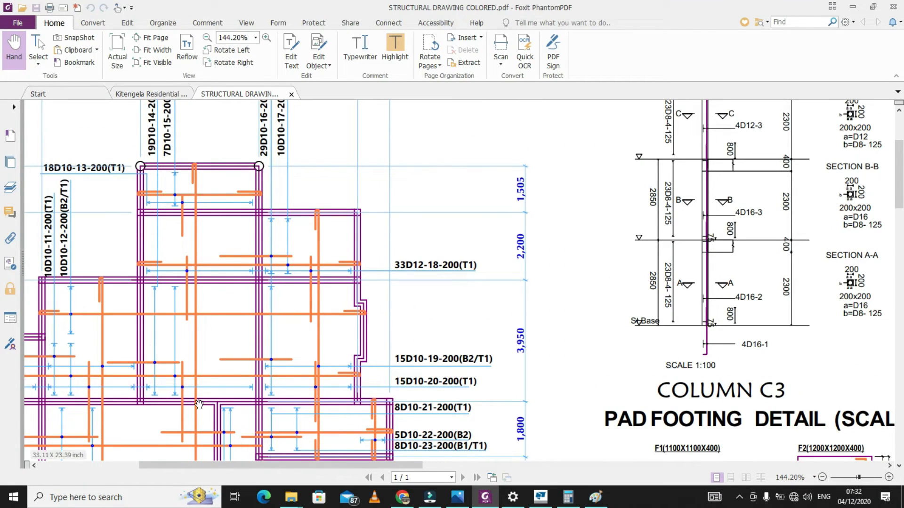
scroll(320, 389, down, 5)
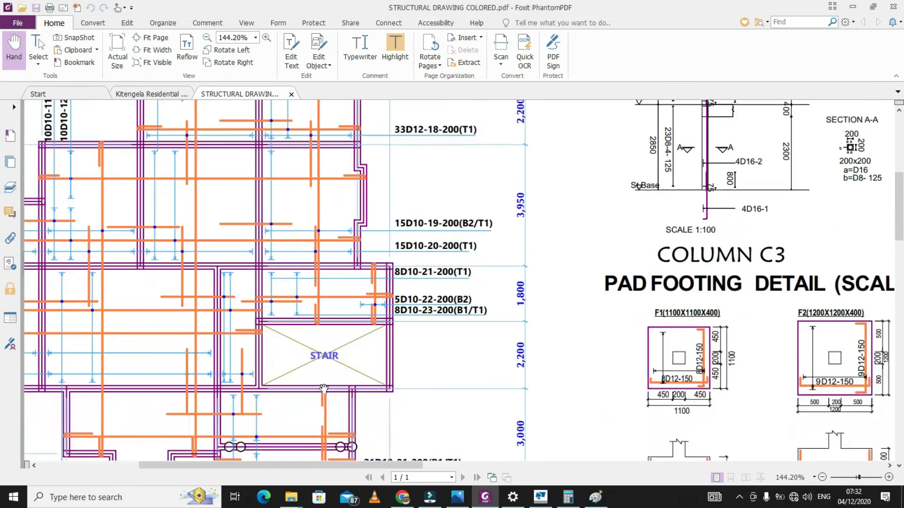
scroll(100, 374, up, 2)
scroll(100, 374, up, 3)
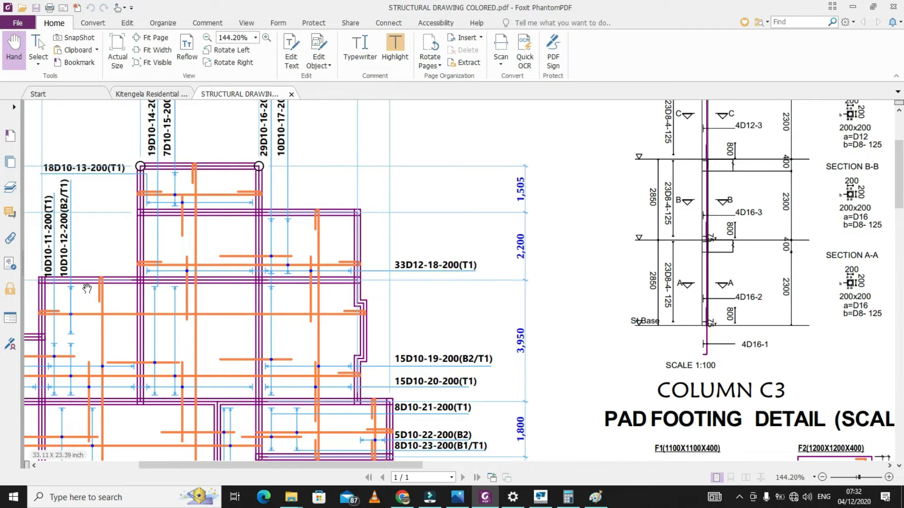
click(540, 497)
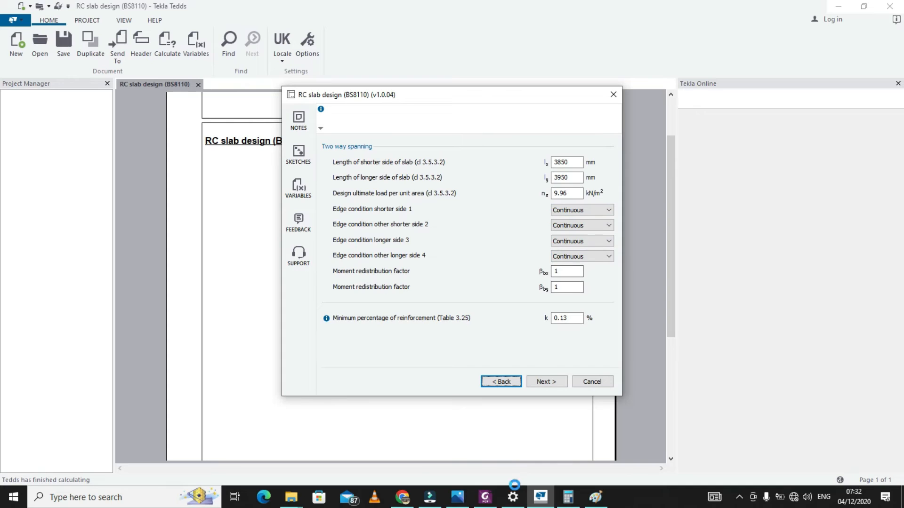
click(484, 500)
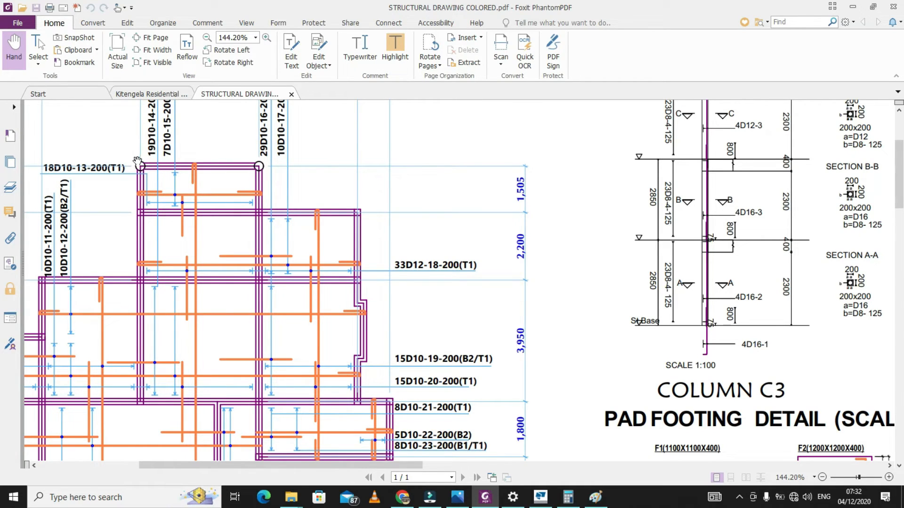
Return to Tekla Tedds and set the edge conditions of both shorter sides and longer side 3 to Discontinuous
click(539, 502)
click(588, 210)
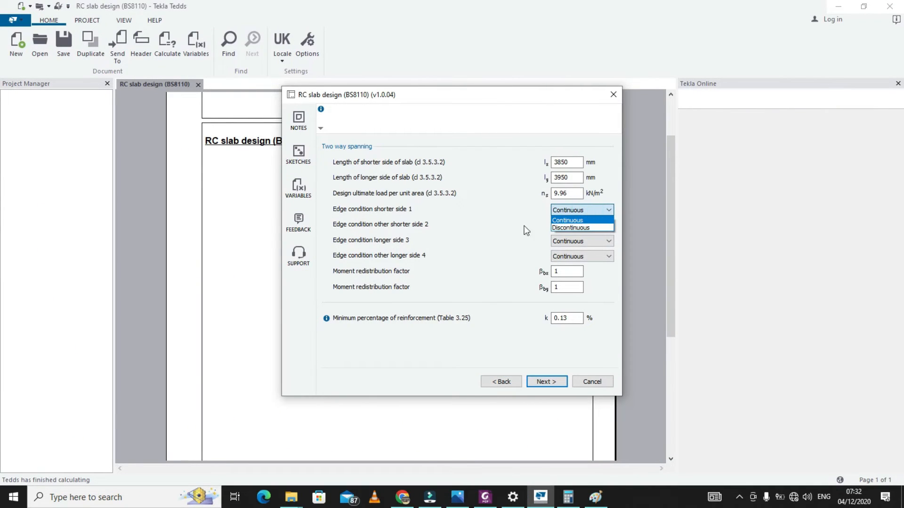
click(594, 227)
click(595, 226)
click(582, 240)
click(595, 238)
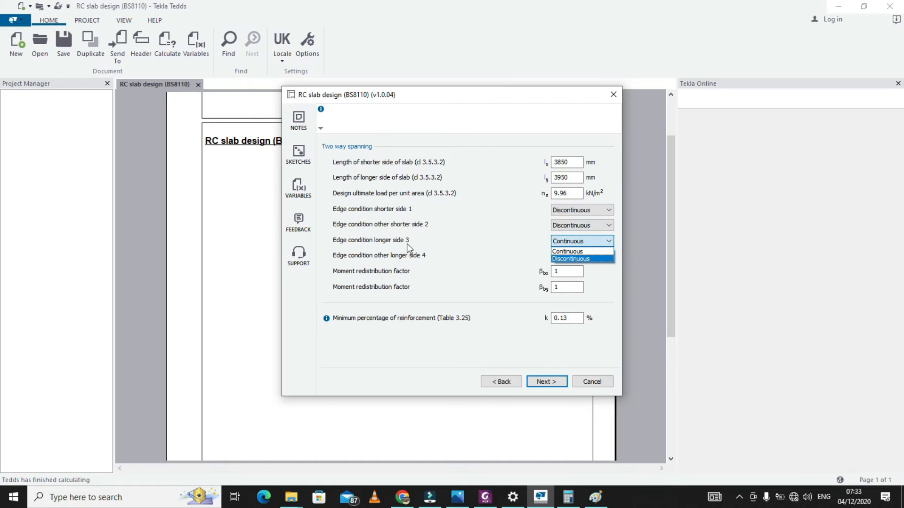
click(592, 259)
click(596, 226)
click(597, 230)
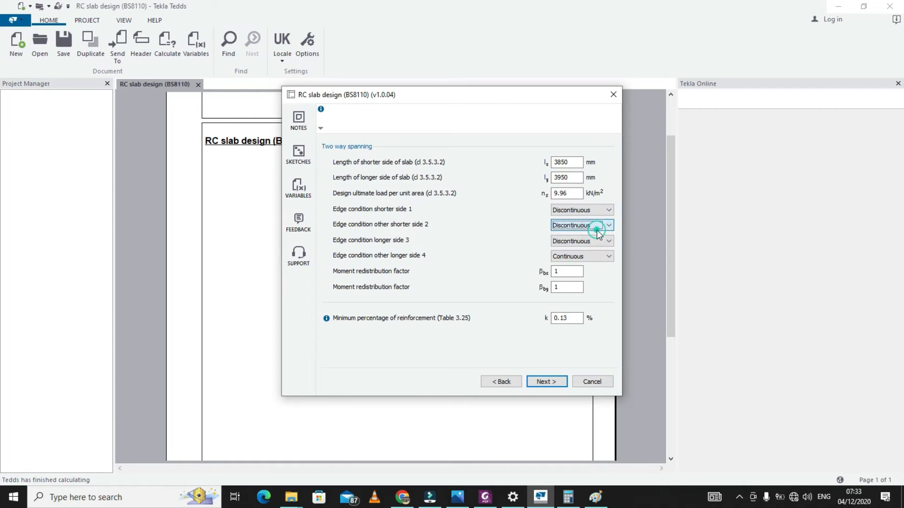
Set the edge conditions of both shorter sides and longer side 3 to Continuous
click(594, 227)
click(587, 233)
click(591, 210)
click(589, 220)
click(590, 241)
click(584, 249)
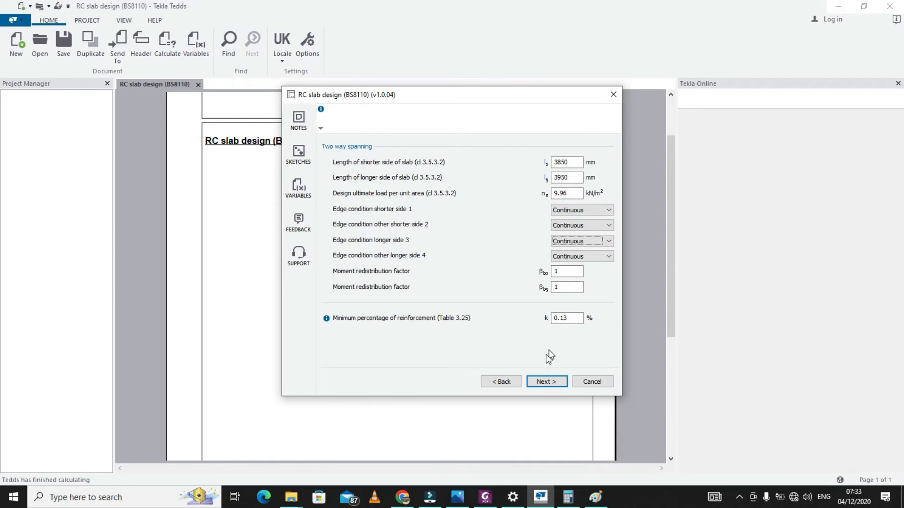
Continue to the tension steel selection and choose 10 mm diameter bars at 200 mm centres for the first sagging reinforcement
click(545, 382)
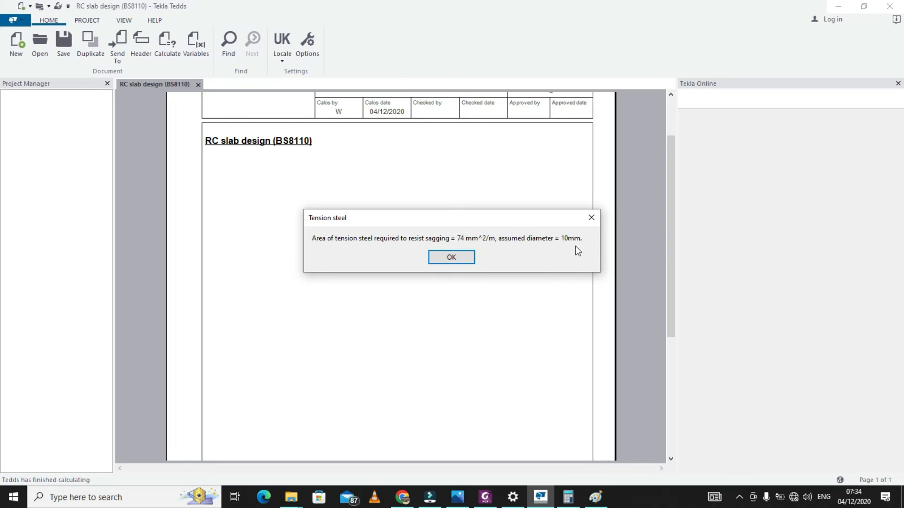
click(459, 258)
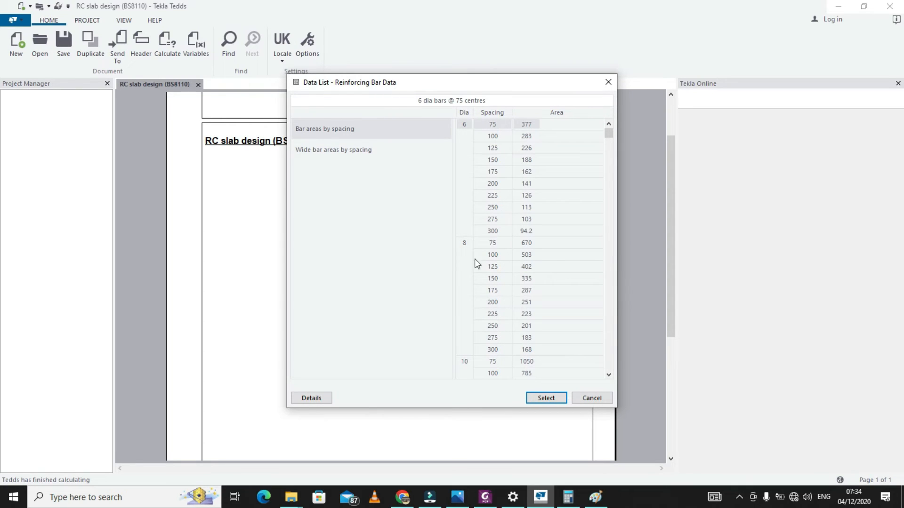
scroll(479, 331, down, 3)
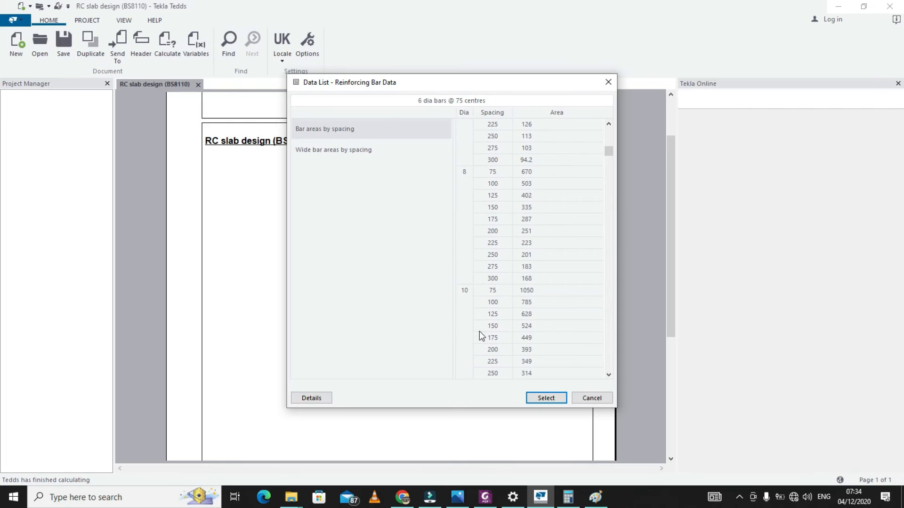
click(464, 258)
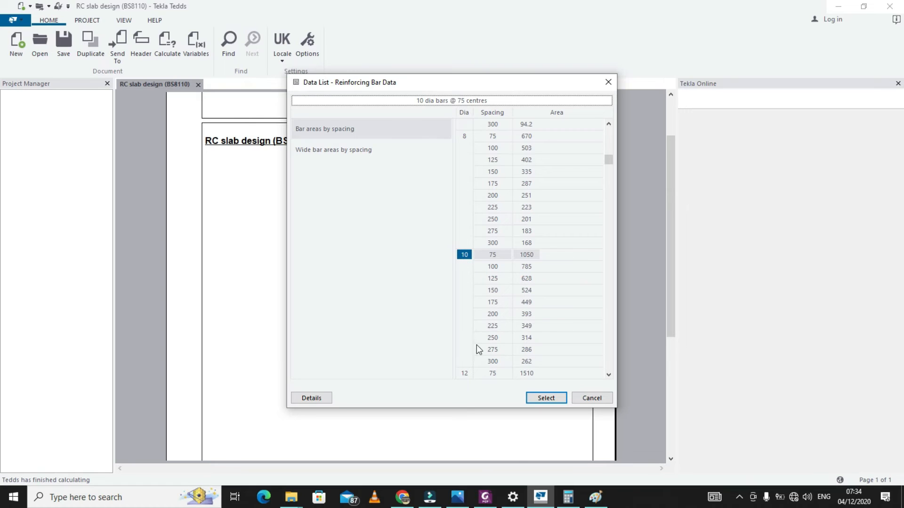
click(491, 315)
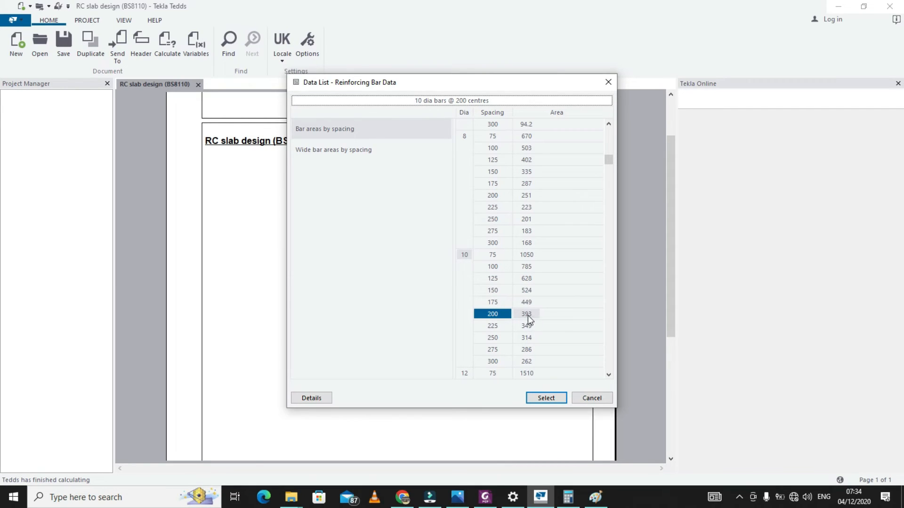
click(545, 398)
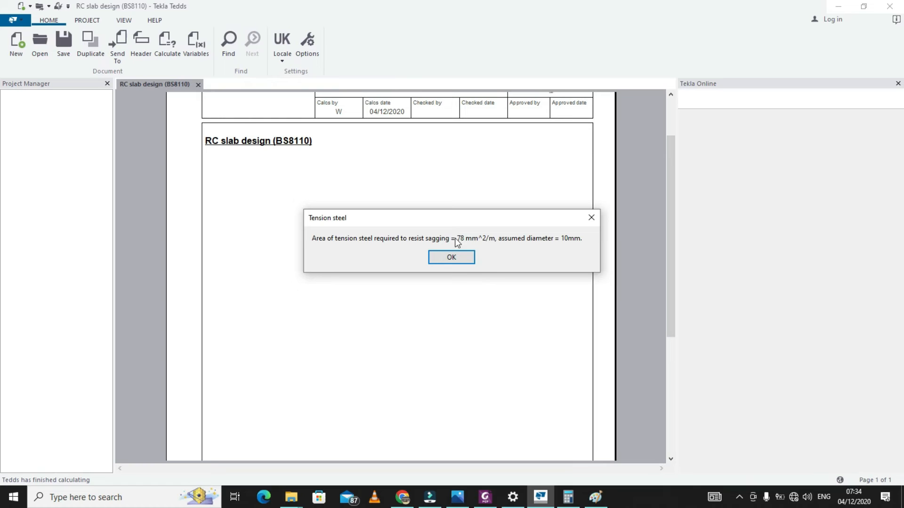
Choose 10 mm diameter bars at 200 mm centres for the inner sagging tension steel
click(452, 258)
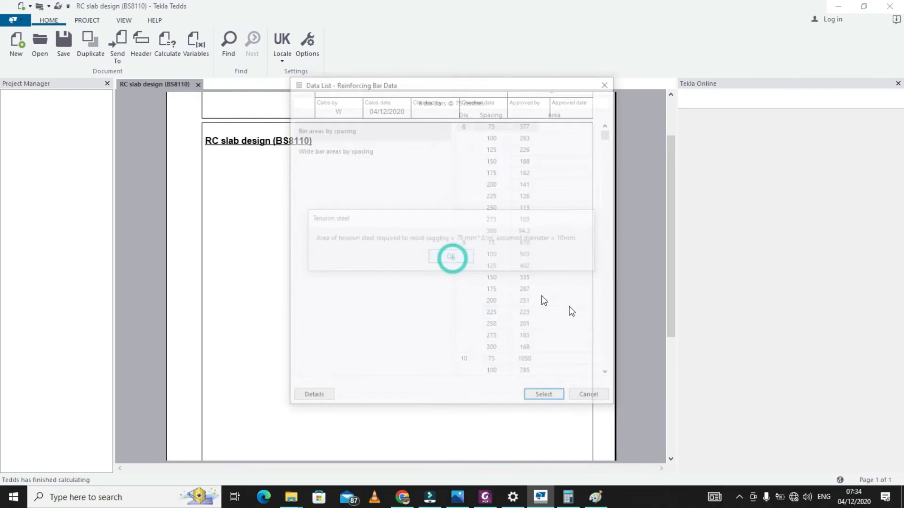
scroll(493, 324, down, 2)
scroll(493, 325, down, 4)
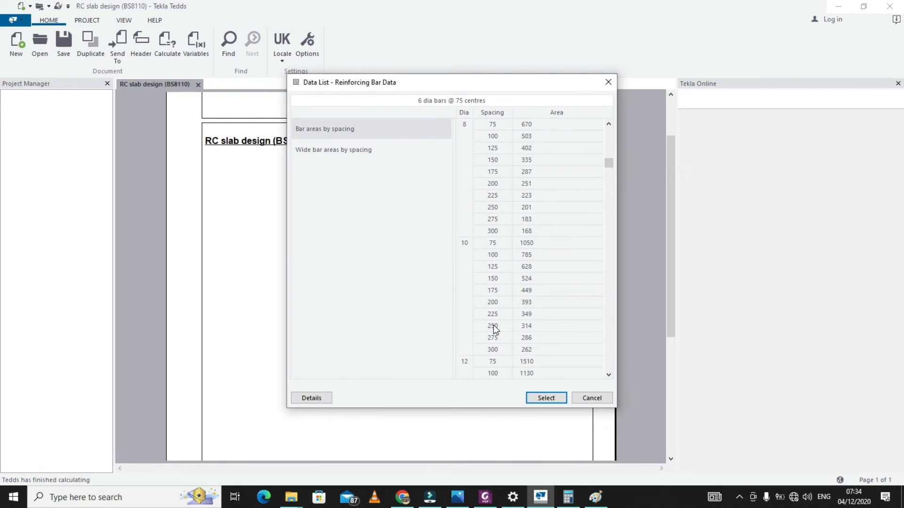
scroll(493, 325, up, 1)
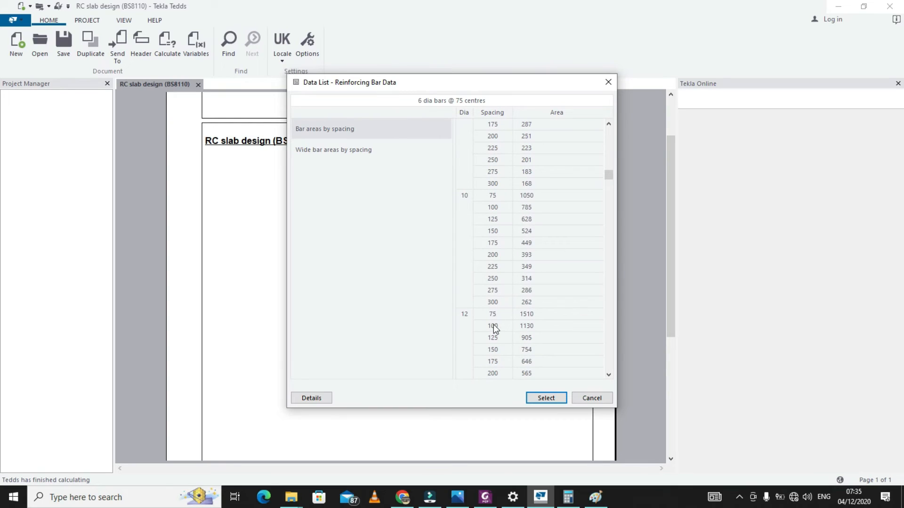
click(494, 253)
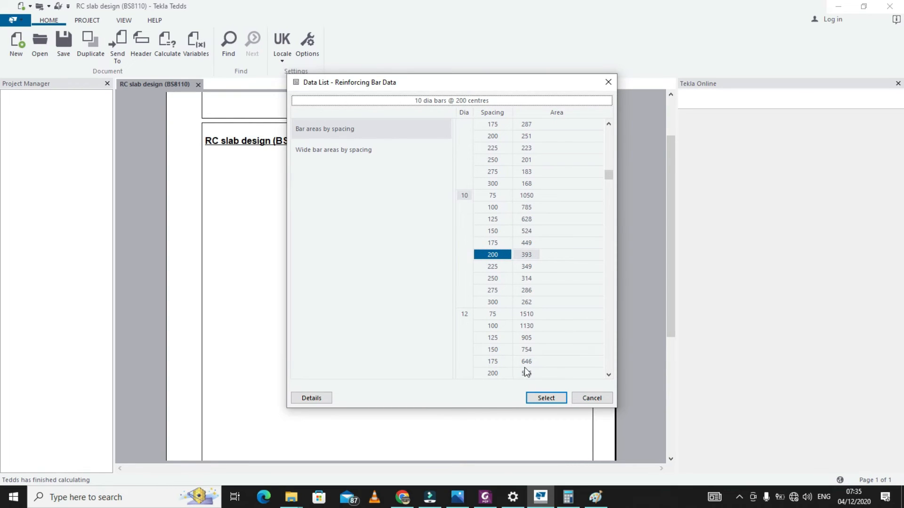
click(555, 400)
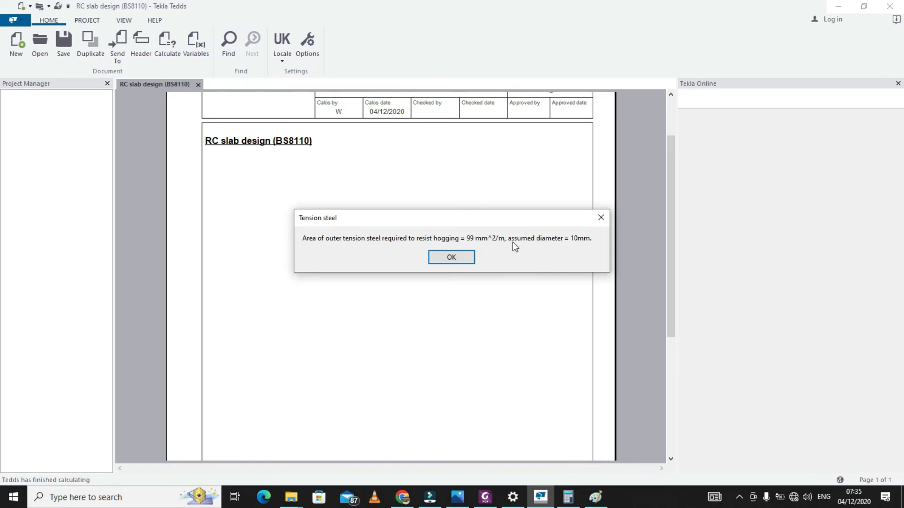
Choose 10 mm diameter bars at 200 mm centres for the outer hogging tension steel
click(458, 261)
scroll(496, 323, down, 1)
scroll(496, 324, down, 3)
click(492, 314)
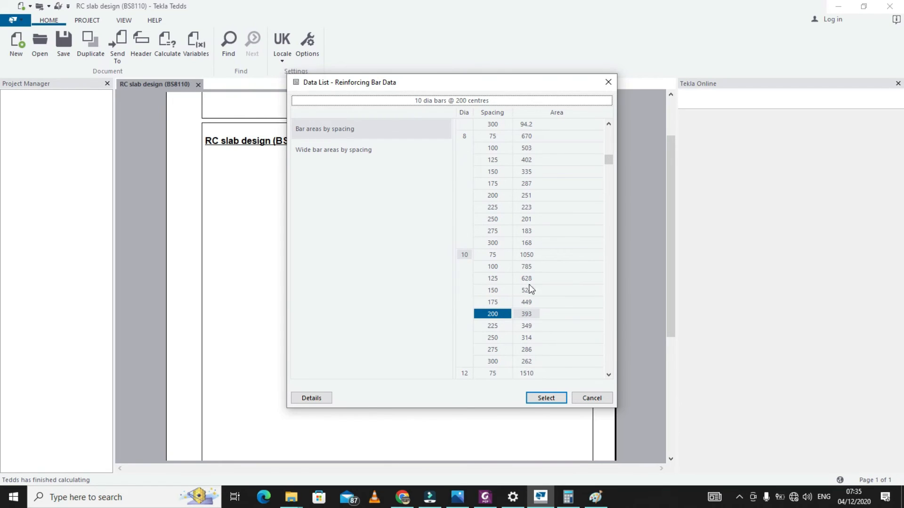
click(541, 398)
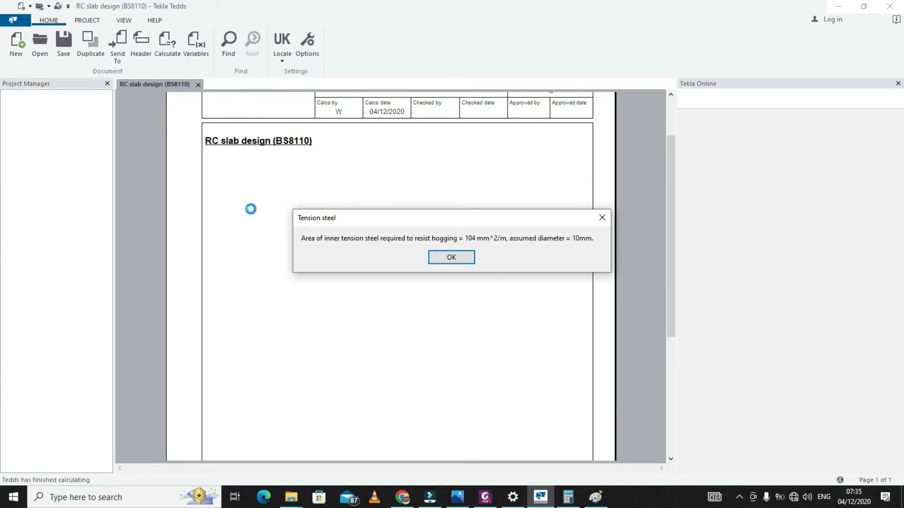
Choose 10 mm diameter bars at 200 mm centres for the inner hogging tension steel
click(441, 256)
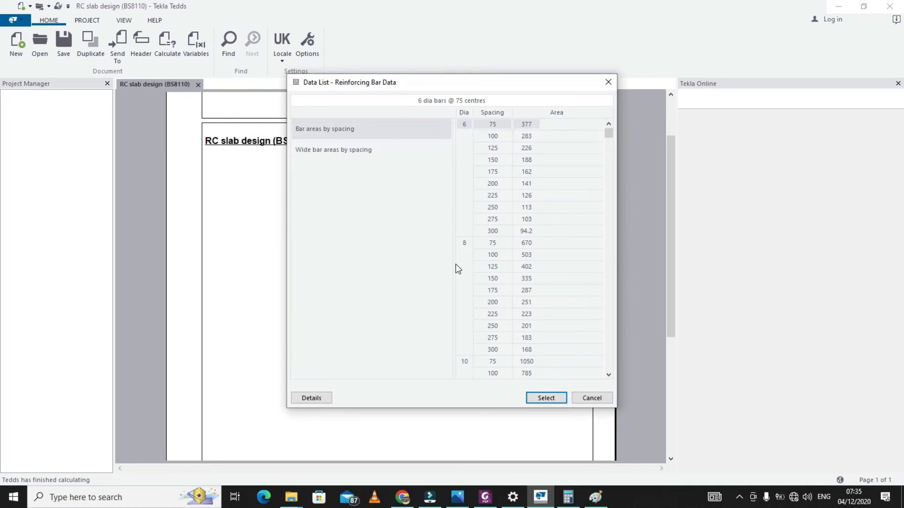
scroll(536, 299, down, 1)
scroll(517, 293, down, 3)
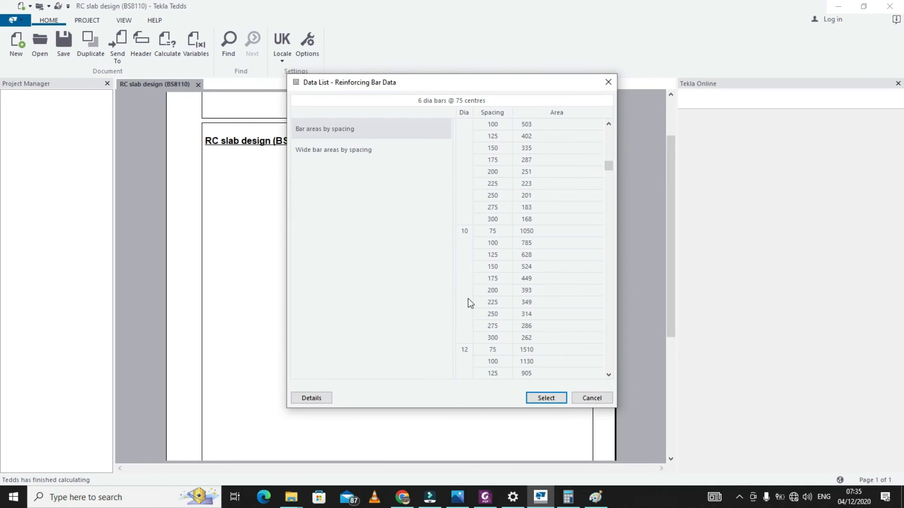
click(489, 291)
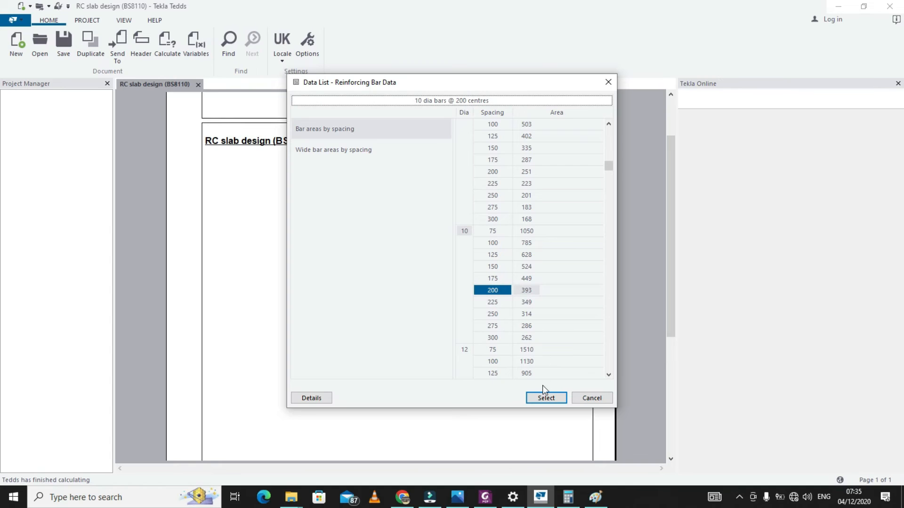
click(542, 398)
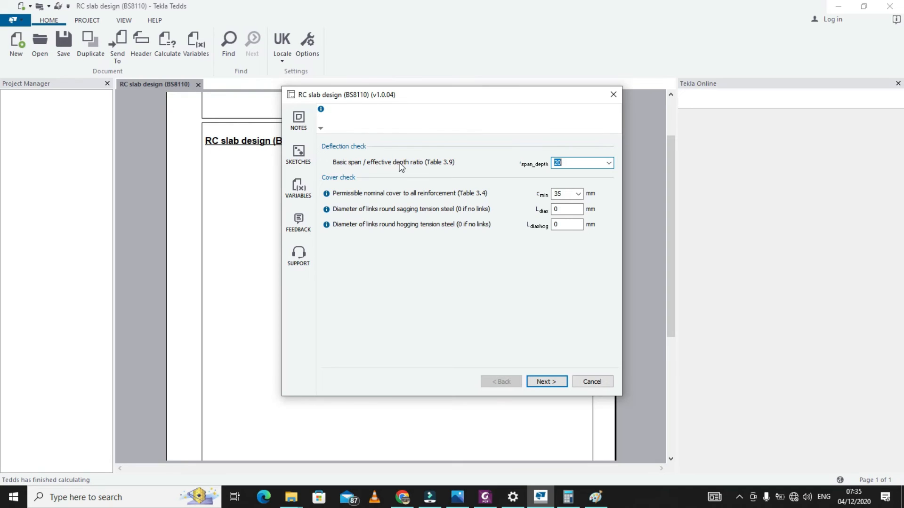
Set the basic span/effective depth ratio to 26 and the permissible nominal cover to 25 mm, and complete the slab calculation
click(609, 164)
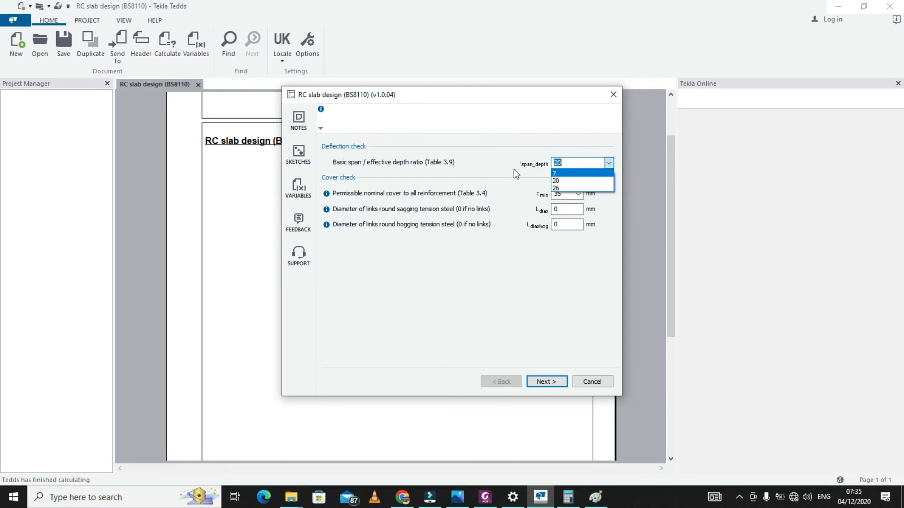
click(566, 189)
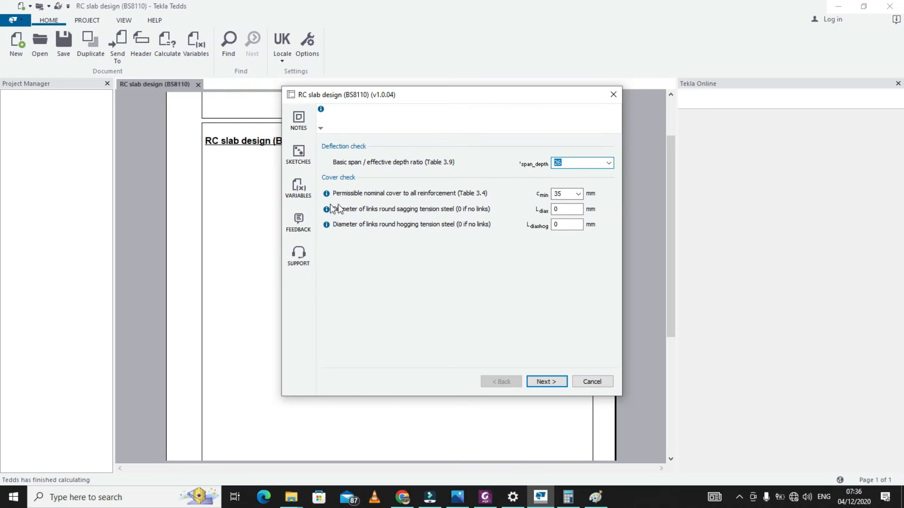
click(578, 194)
click(567, 210)
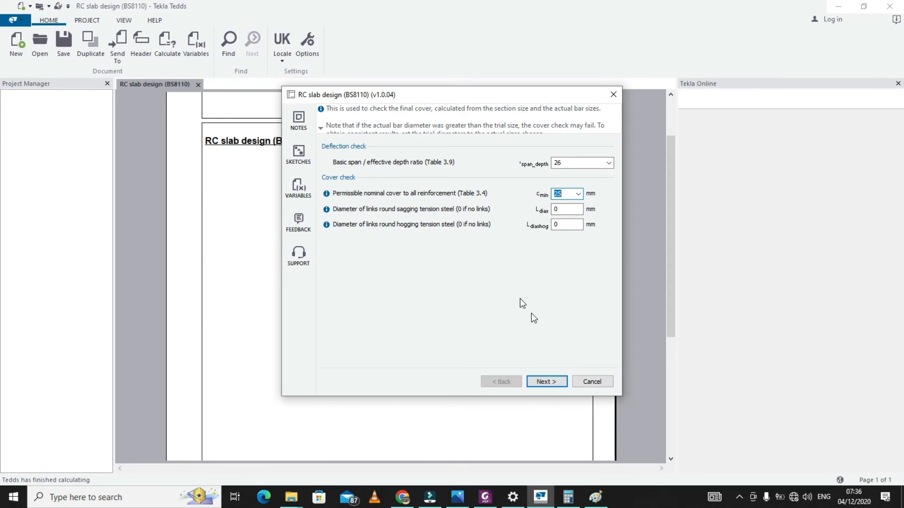
click(532, 382)
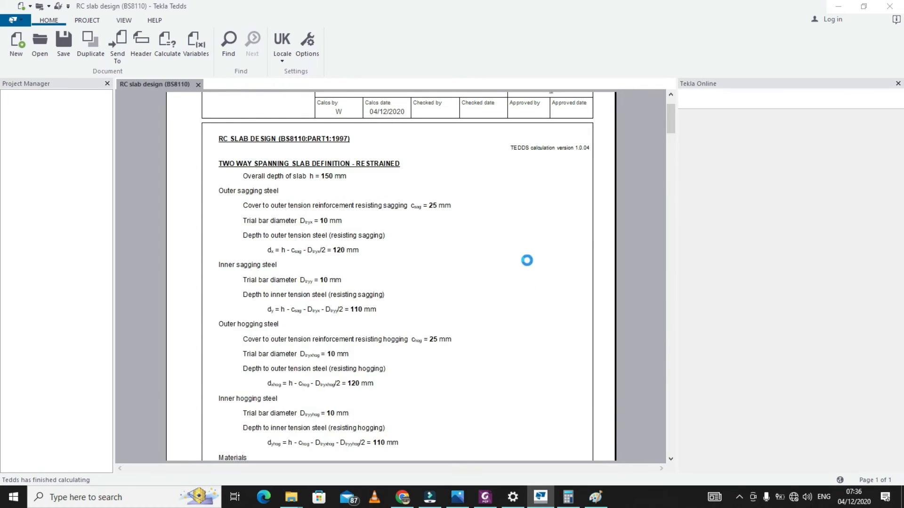
Look through the slab calculation report, including the bending moments, tension steel design, minimum and maximum steel areas and deflection check
scroll(456, 200, down, 1)
scroll(457, 200, down, 20)
scroll(456, 199, down, 20)
scroll(541, 286, up, 20)
scroll(542, 286, up, 6)
scroll(542, 287, down, 20)
scroll(542, 289, down, 15)
scroll(542, 289, up, 20)
scroll(542, 289, up, 20)
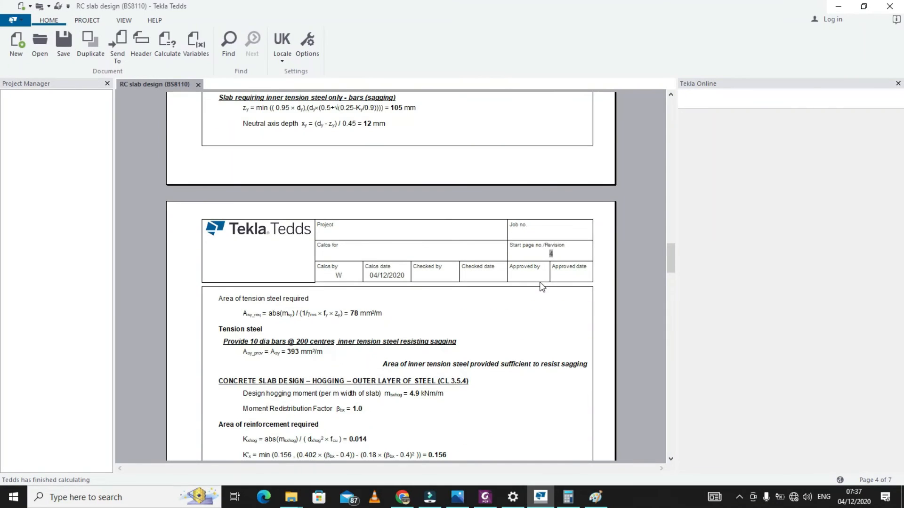
scroll(518, 367, up, 12)
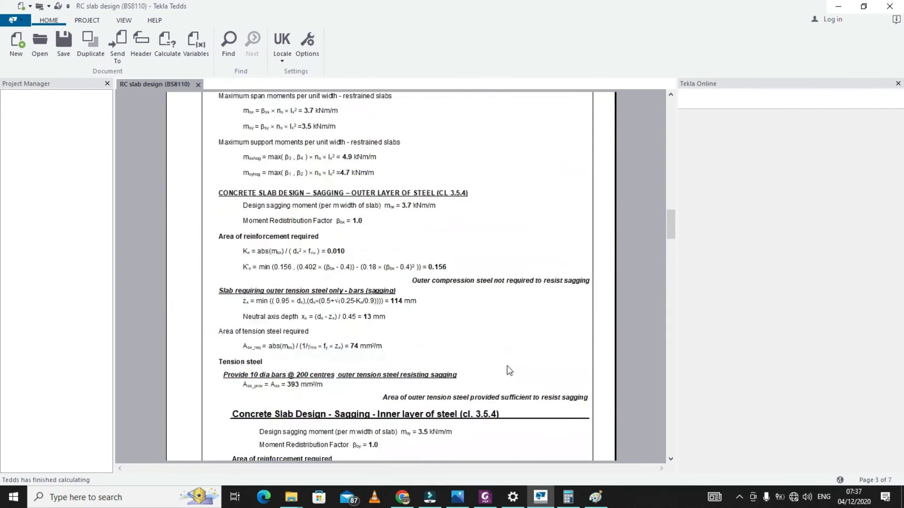
scroll(514, 363, up, 10)
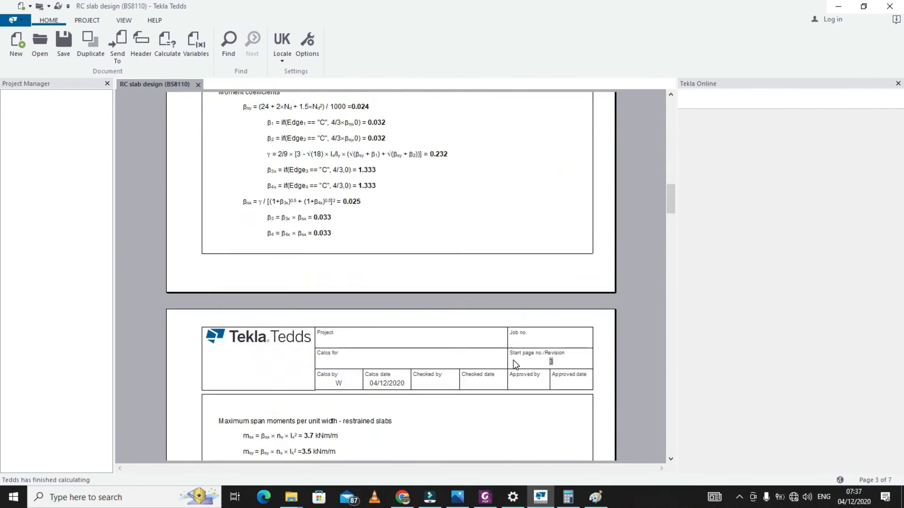
scroll(513, 360, down, 20)
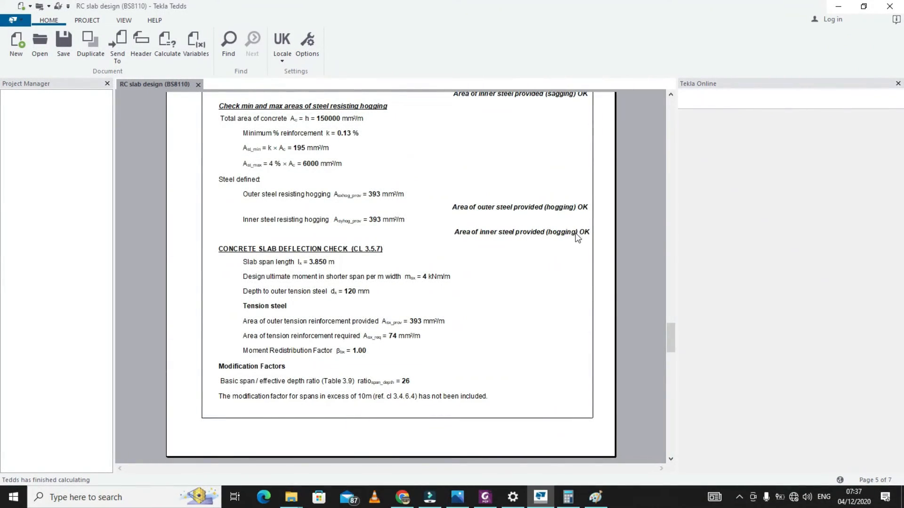
scroll(555, 188, up, 8)
scroll(514, 222, down, 3)
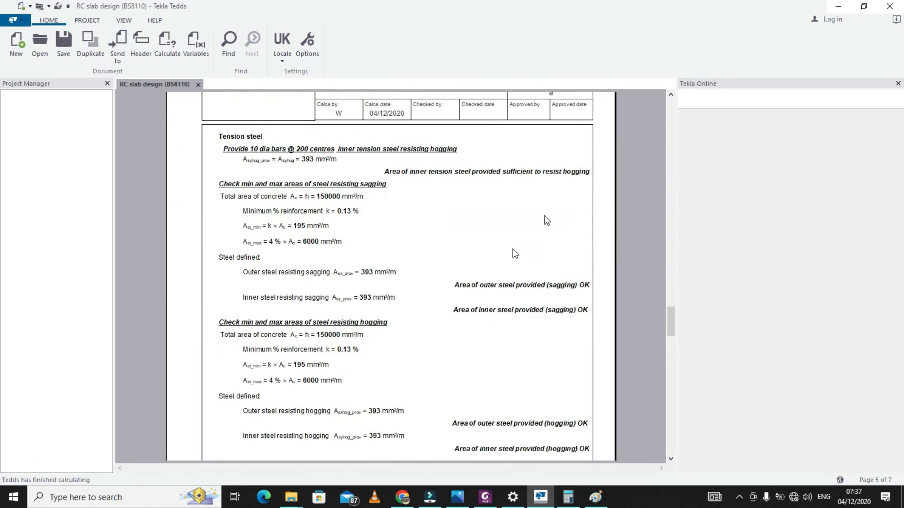
Switch to the structural drawing in Foxit PhantomPDF and examine the reinforcement layout of the slab panels
click(484, 497)
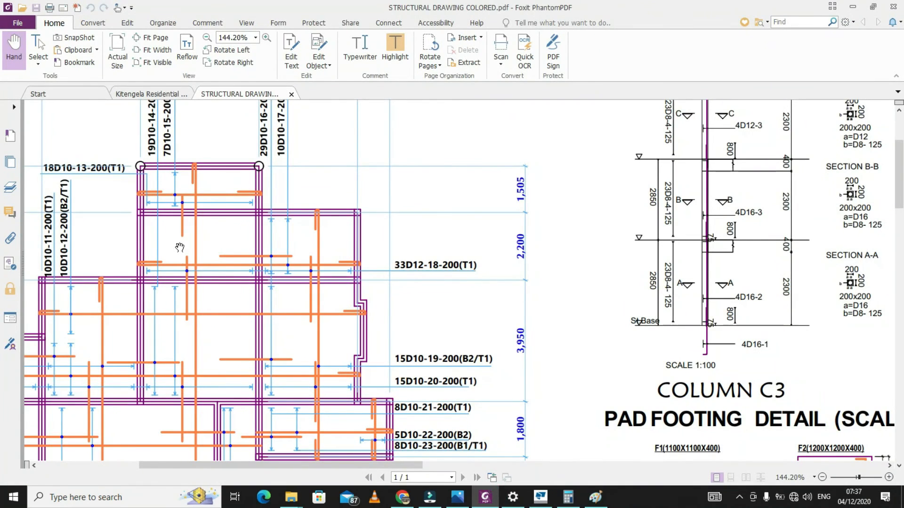
scroll(232, 262, up, 3)
scroll(232, 262, down, 3)
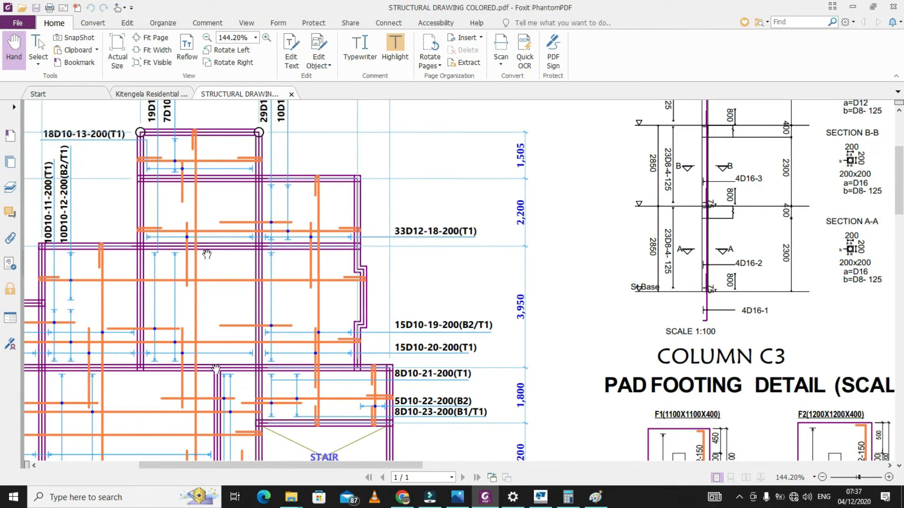
Return to Tekla Tedds and review the moment coefficients, span and support moments, and sagging design of the outer steel layer
click(541, 497)
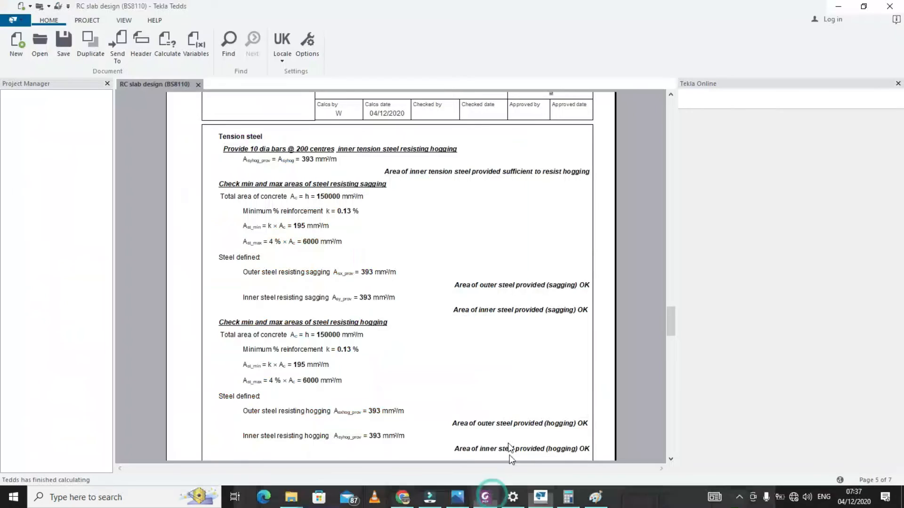
scroll(476, 273, up, 15)
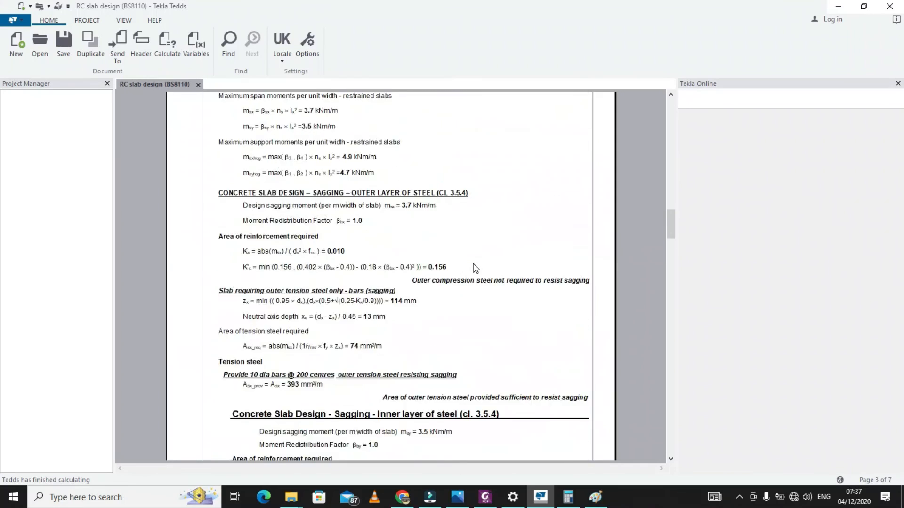
scroll(473, 267, up, 15)
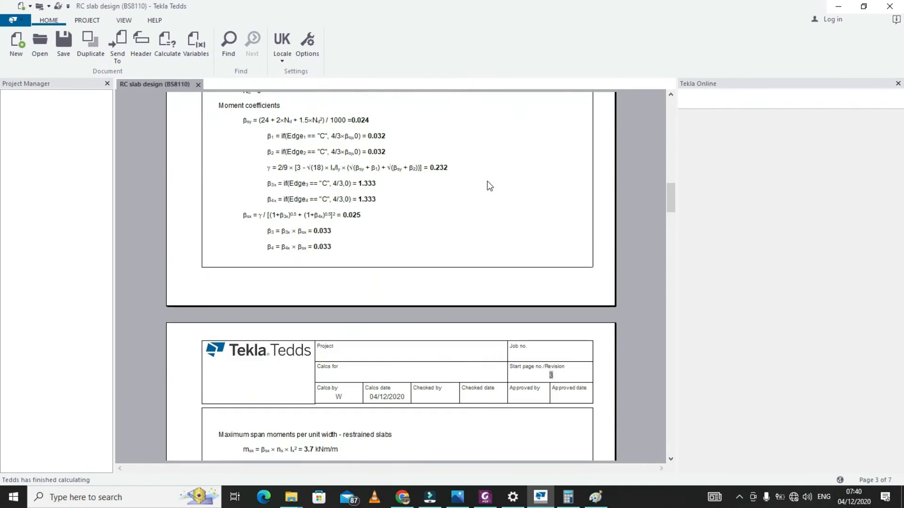
scroll(487, 185, down, 7)
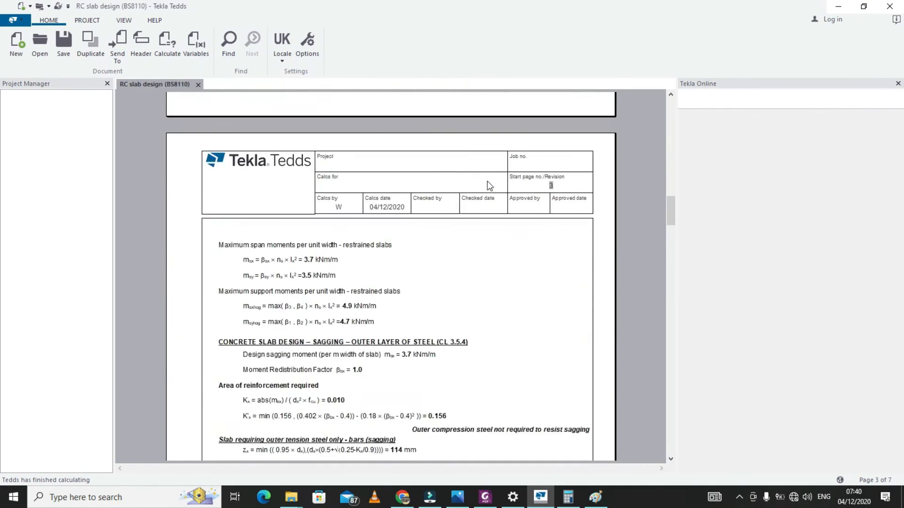
scroll(490, 186, down, 3)
scroll(447, 191, up, 3)
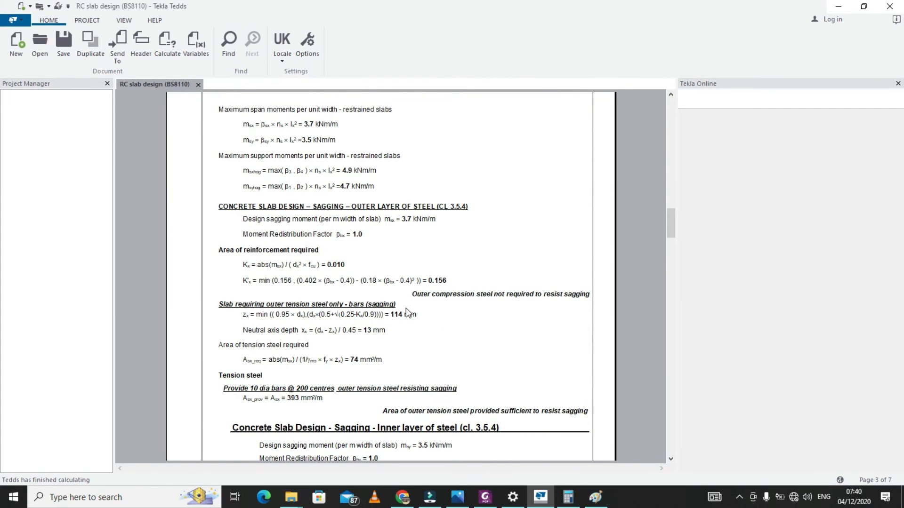
scroll(405, 309, down, 3)
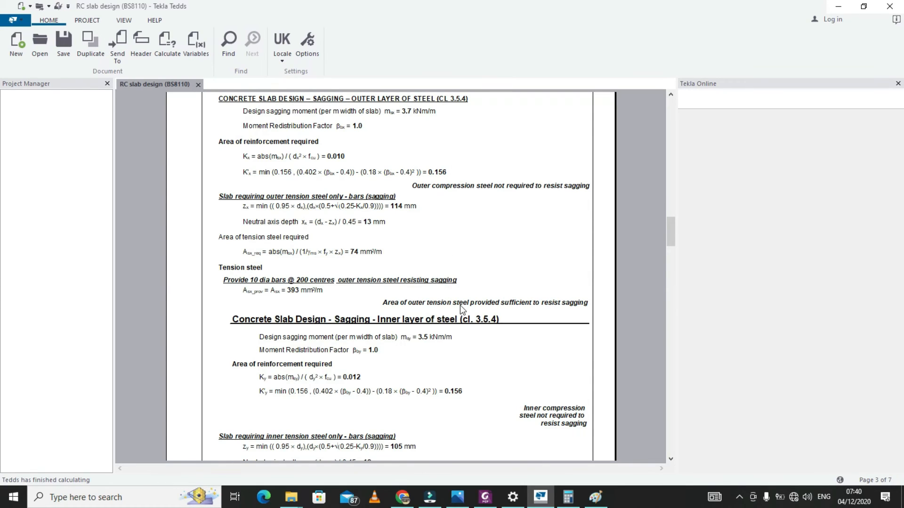
Examine the sagging design of the inner steel layer in the report, comparing it with the outer layer and the required steel area
scroll(457, 271, down, 3)
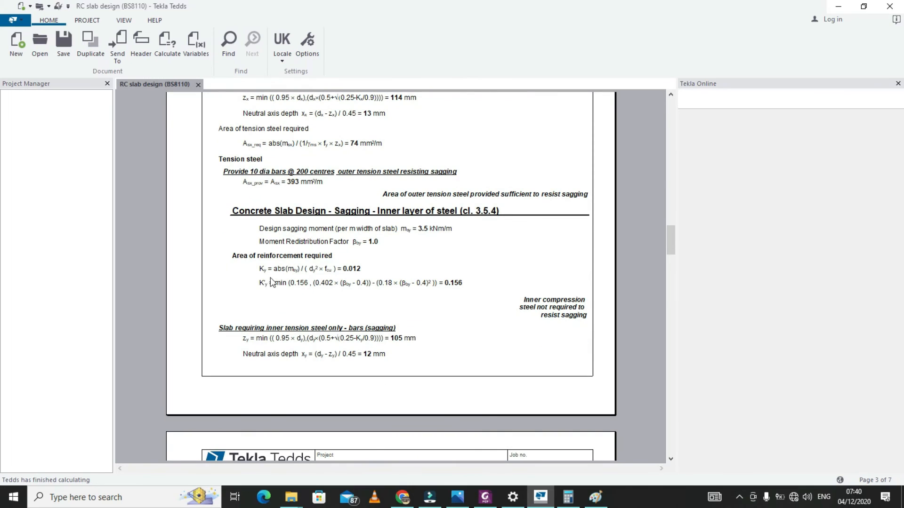
scroll(293, 283, down, 3)
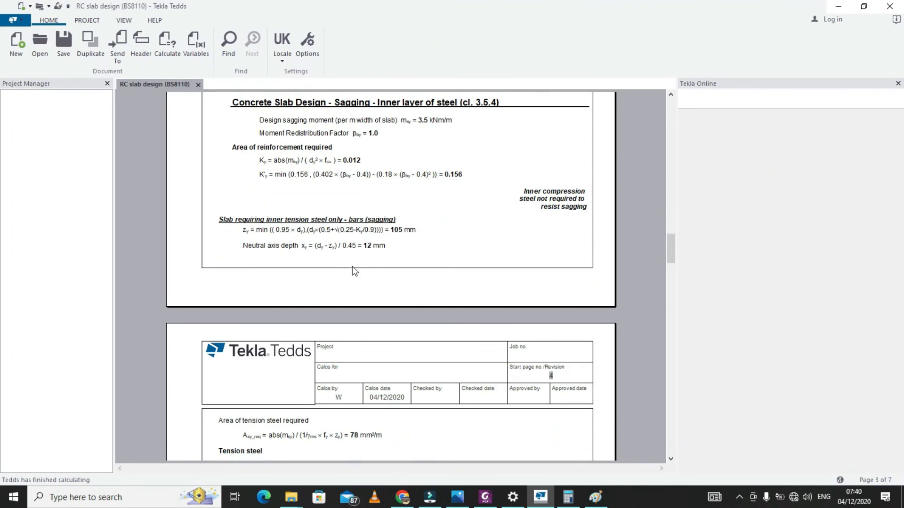
scroll(384, 259, up, 4)
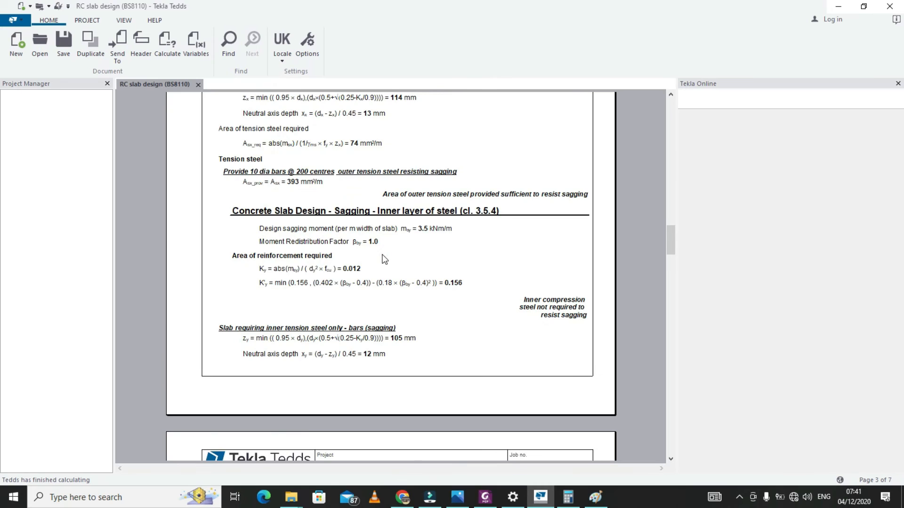
scroll(384, 259, down, 6)
scroll(384, 258, down, 1)
scroll(417, 283, up, 9)
scroll(417, 283, down, 6)
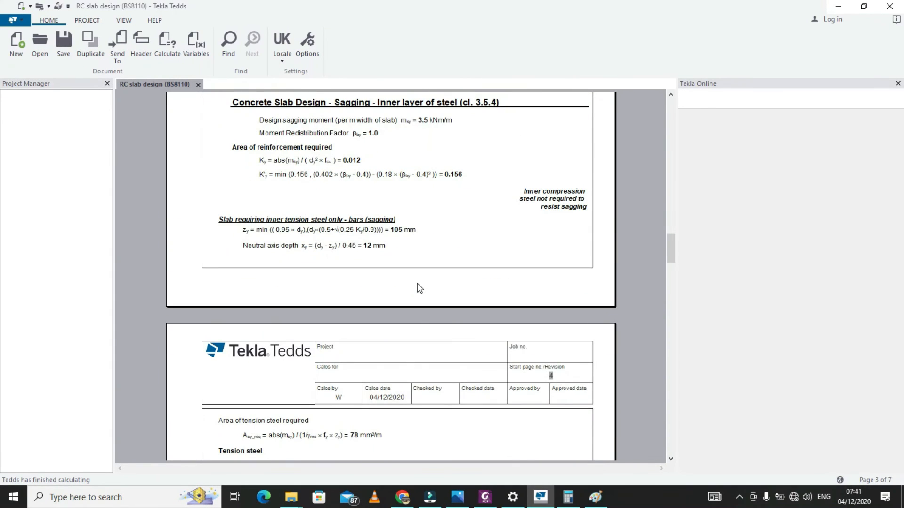
scroll(417, 283, up, 7)
scroll(417, 284, down, 2)
scroll(409, 294, down, 3)
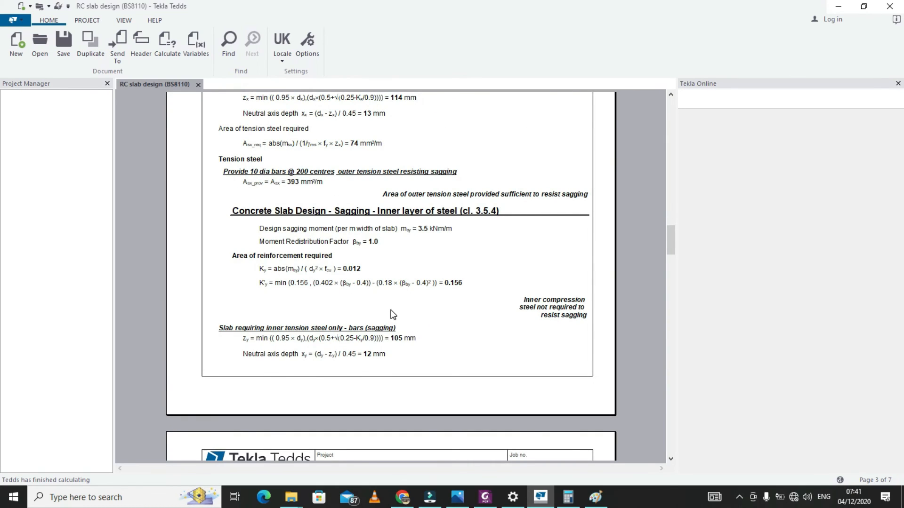
scroll(392, 315, up, 3)
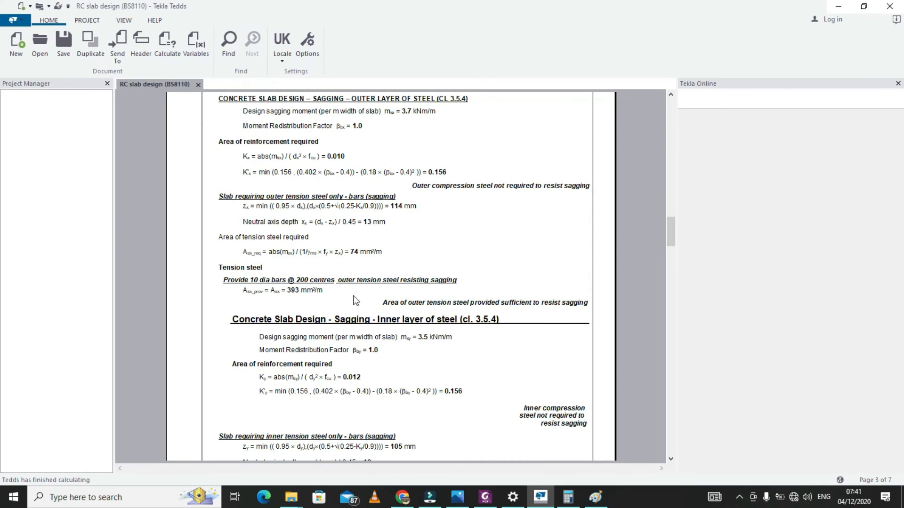
scroll(407, 234, down, 9)
scroll(386, 265, up, 3)
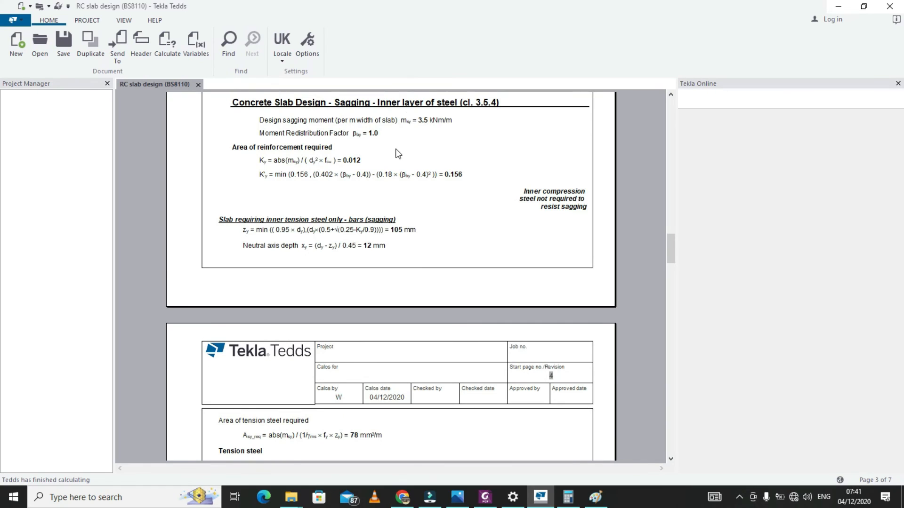
Check the tension steel required and provided for the inner sagging layer across pages 3 and 4 of the report
scroll(398, 154, up, 3)
scroll(397, 154, down, 12)
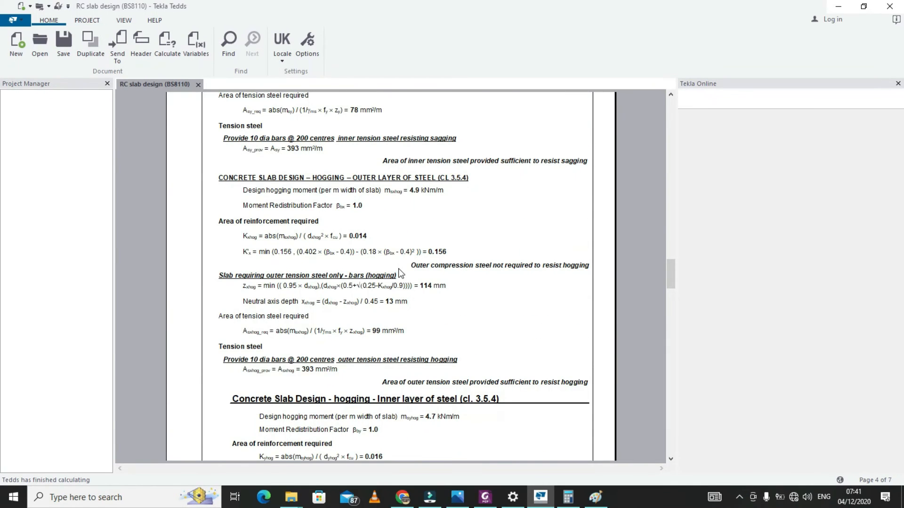
scroll(398, 268, up, 10)
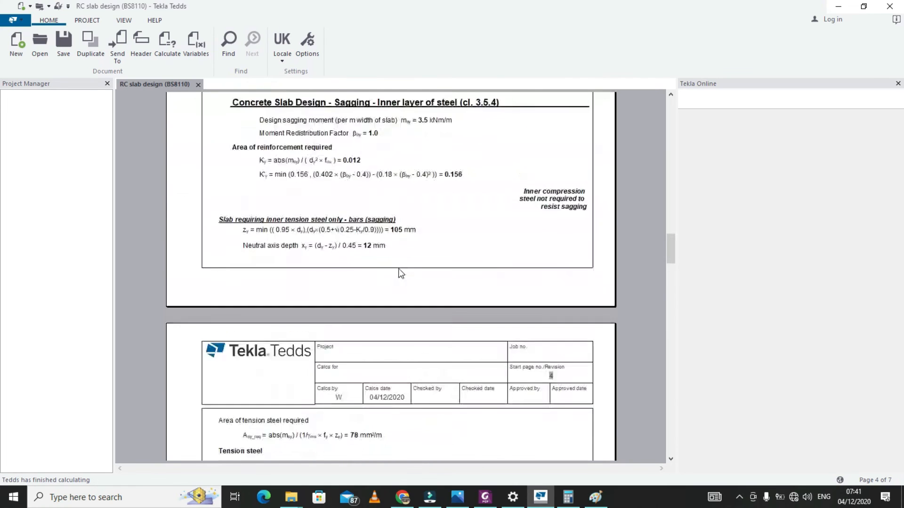
scroll(398, 269, down, 4)
scroll(398, 268, up, 4)
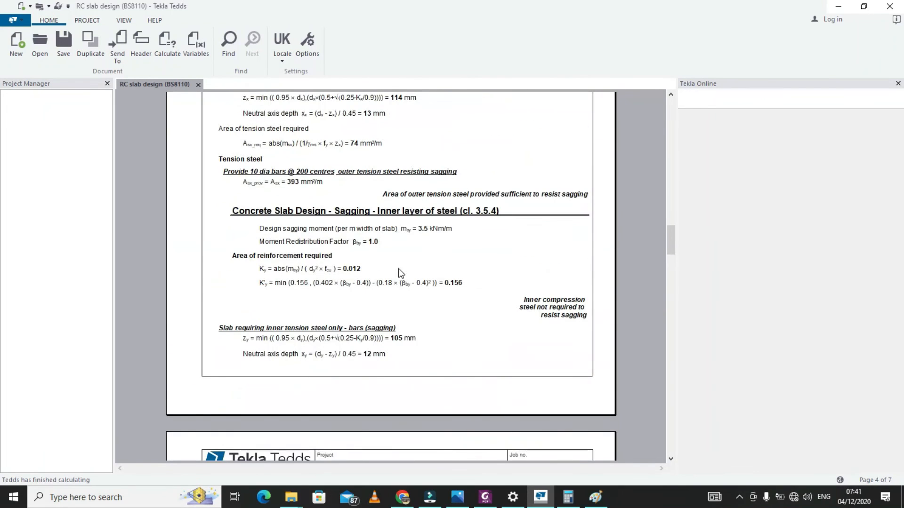
scroll(403, 259, down, 11)
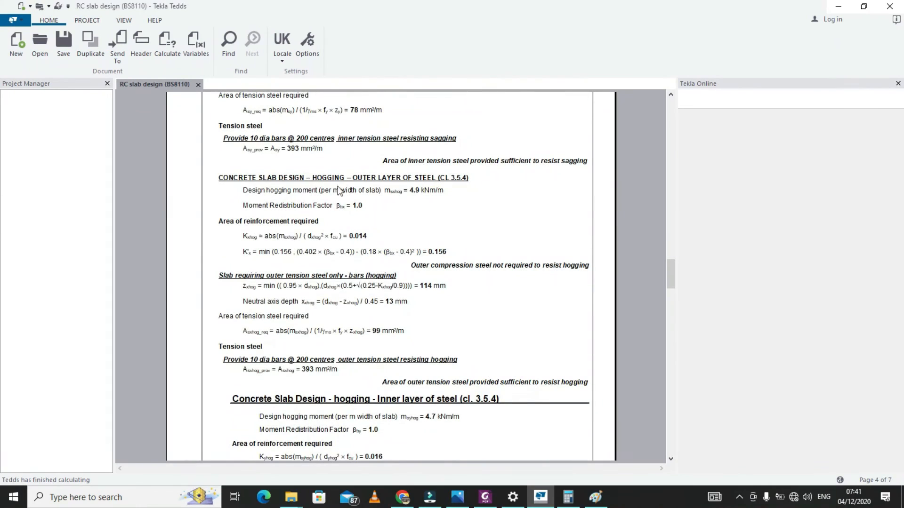
scroll(367, 160, up, 3)
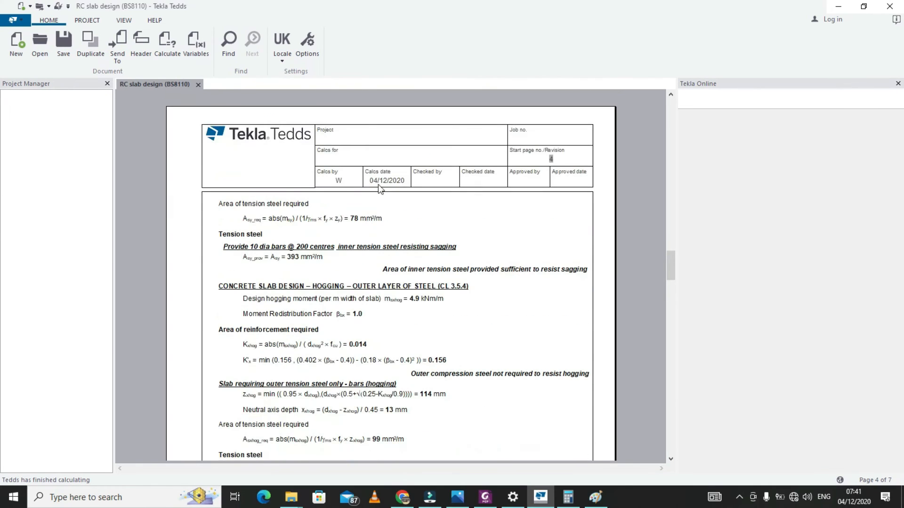
scroll(389, 250, up, 3)
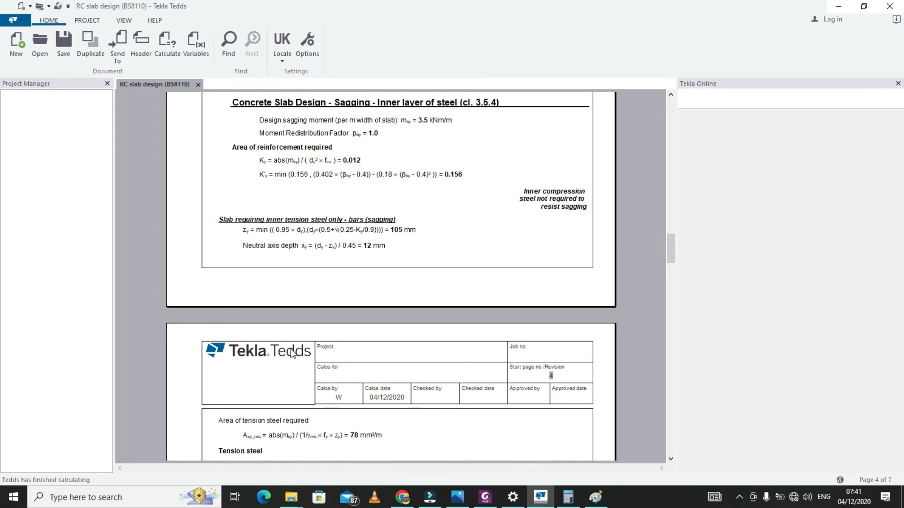
Review the hogging design of the outer steel layer, including its design moment, lever arm and tension steel area
scroll(294, 207, down, 5)
scroll(293, 230, down, 3)
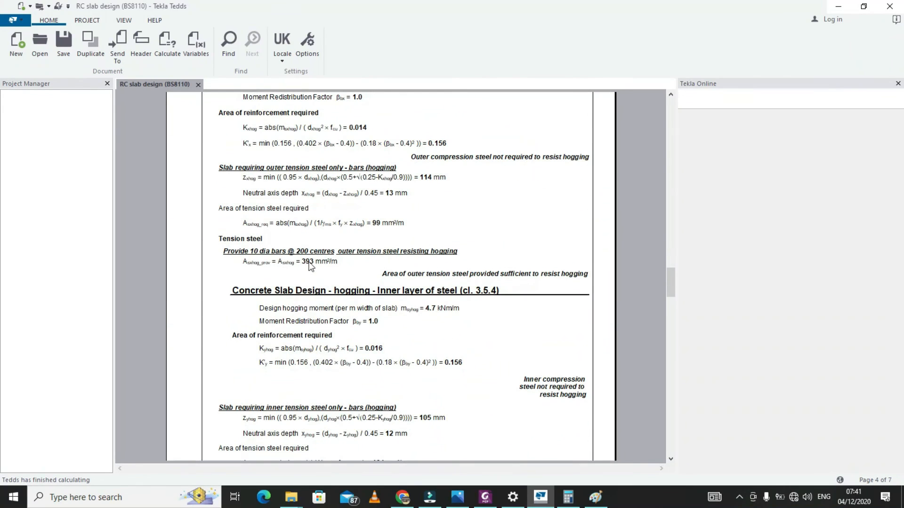
scroll(351, 346, down, 1)
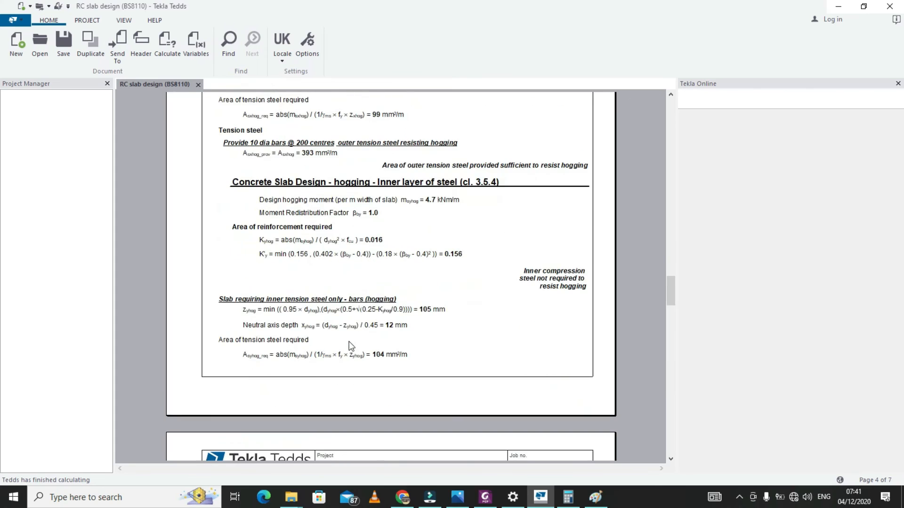
scroll(398, 313, down, 5)
scroll(398, 311, down, 2)
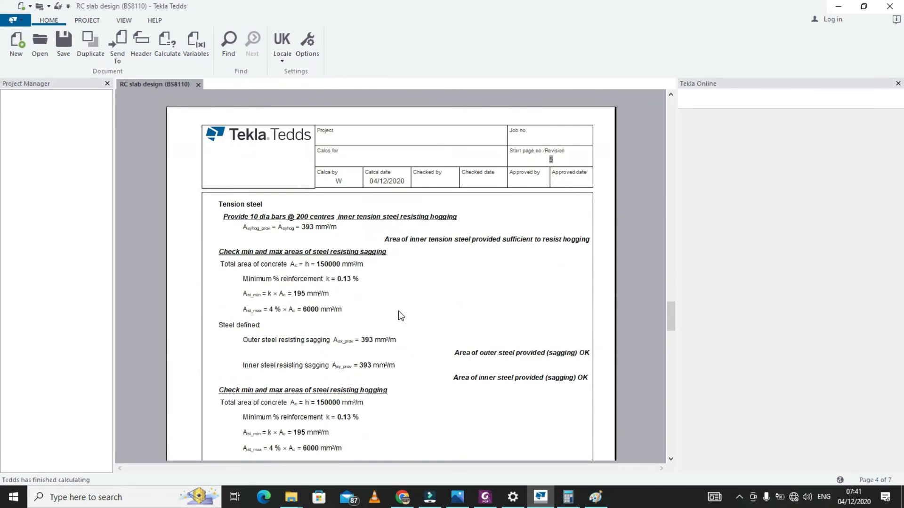
scroll(400, 315, up, 8)
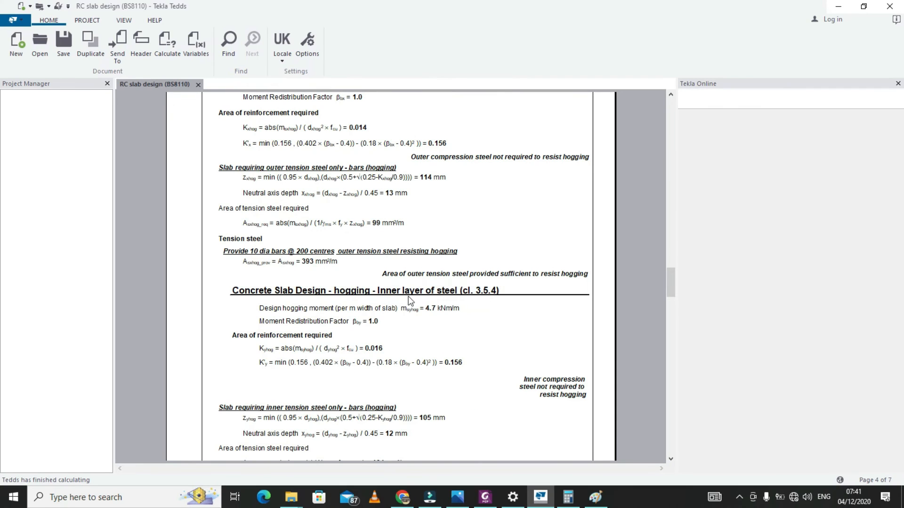
scroll(414, 298, up, 4)
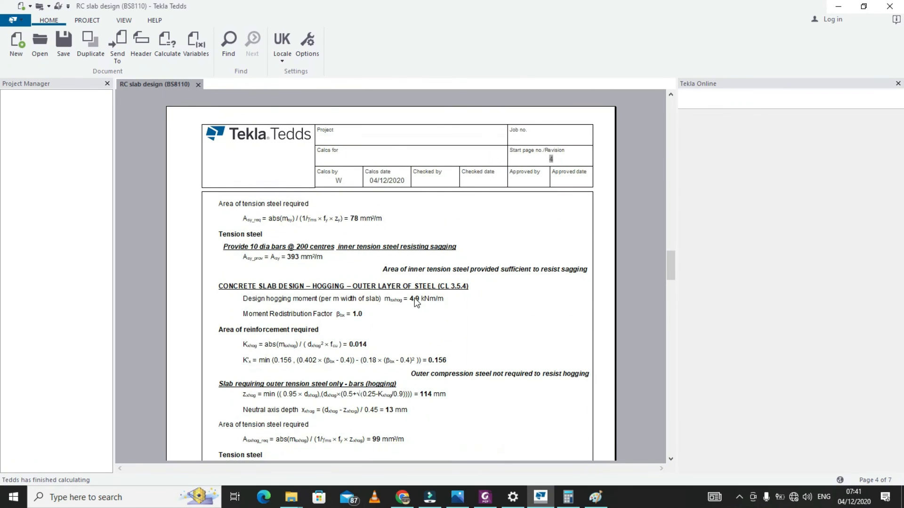
scroll(355, 279, down, 2)
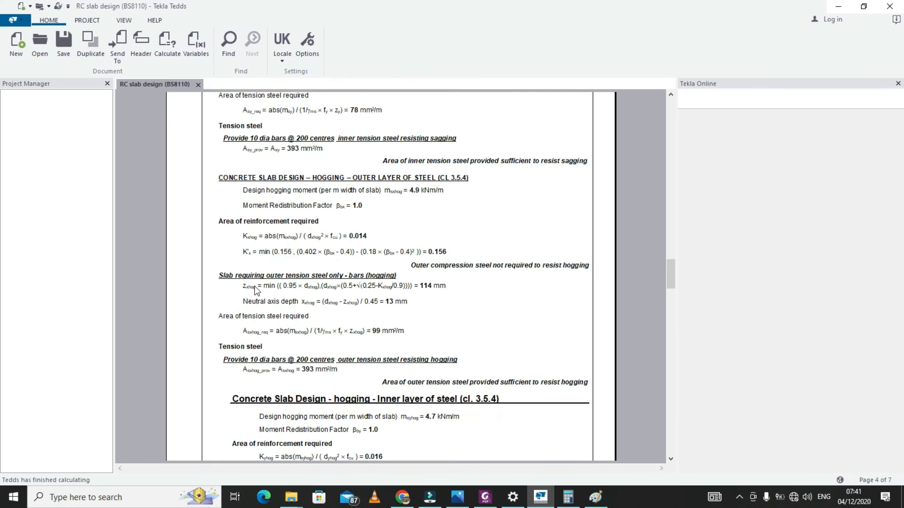
Examine the hogging design of the inner steel layer, comparing its moment and required steel area with the outer layer
scroll(476, 240, down, 10)
scroll(479, 245, down, 5)
scroll(479, 245, up, 10)
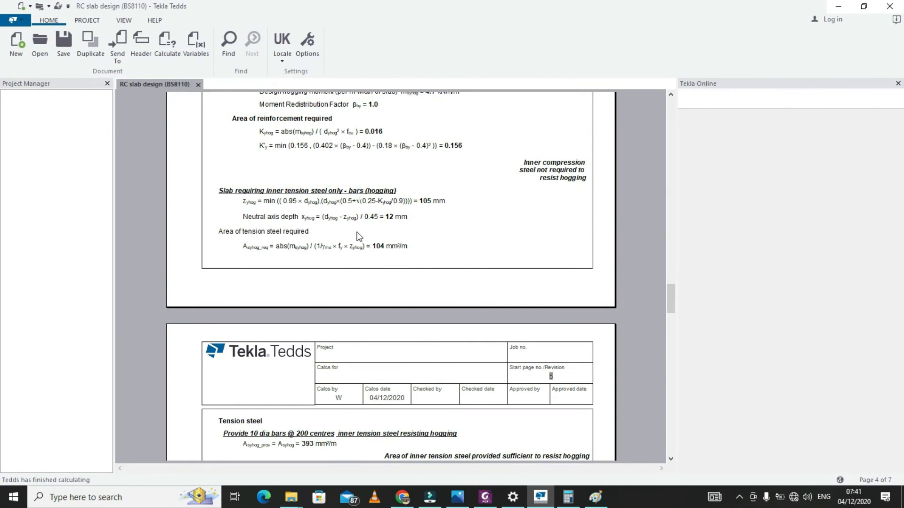
scroll(351, 249, up, 5)
scroll(351, 248, down, 2)
scroll(353, 247, up, 6)
scroll(374, 277, down, 1)
scroll(370, 306, down, 4)
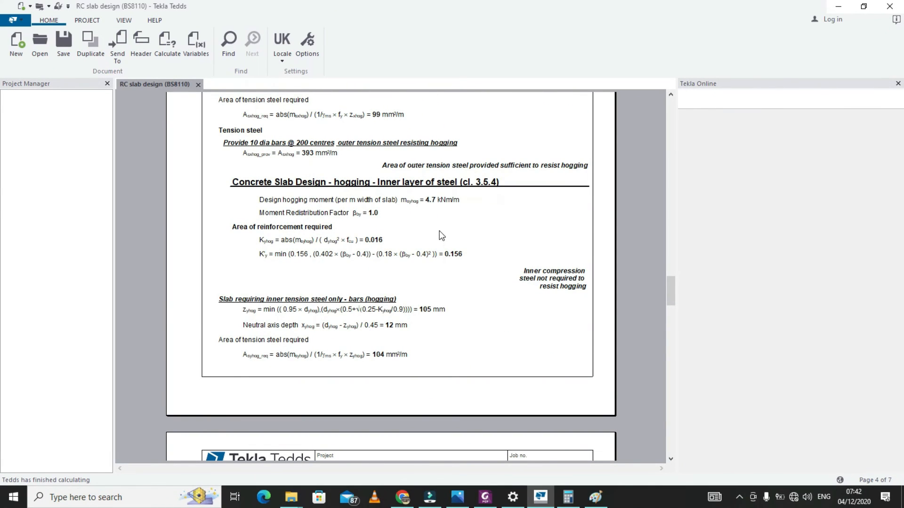
Review the minimum and maximum steel area checks for sagging and hogging on page 5 of the report
scroll(440, 232, down, 3)
scroll(370, 289, down, 3)
scroll(369, 288, down, 3)
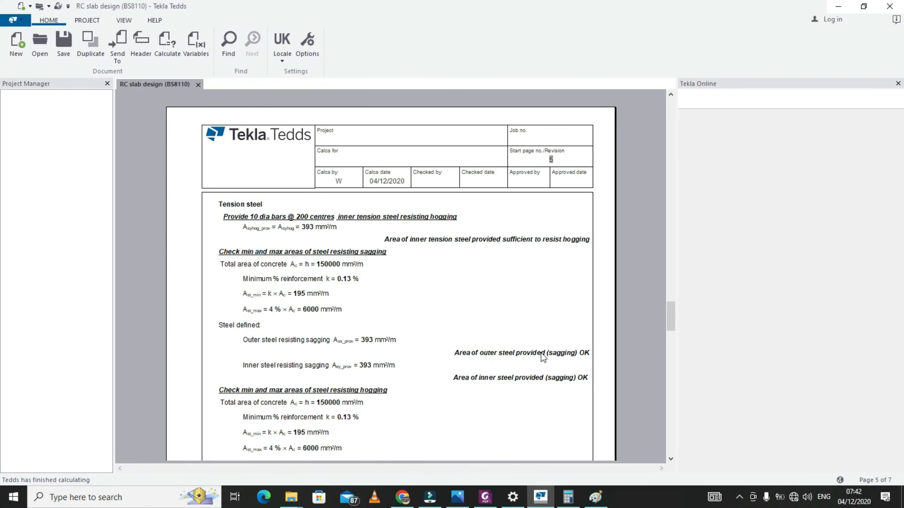
scroll(332, 306, down, 3)
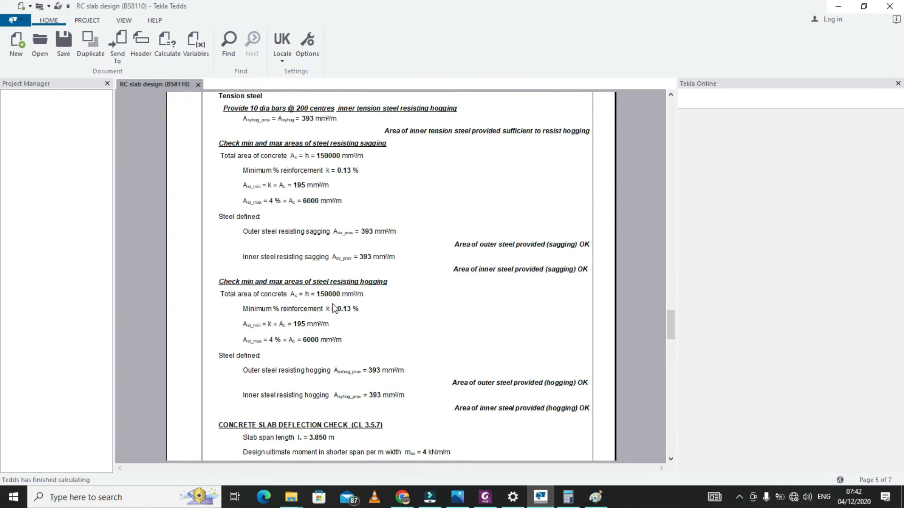
scroll(333, 389, up, 3)
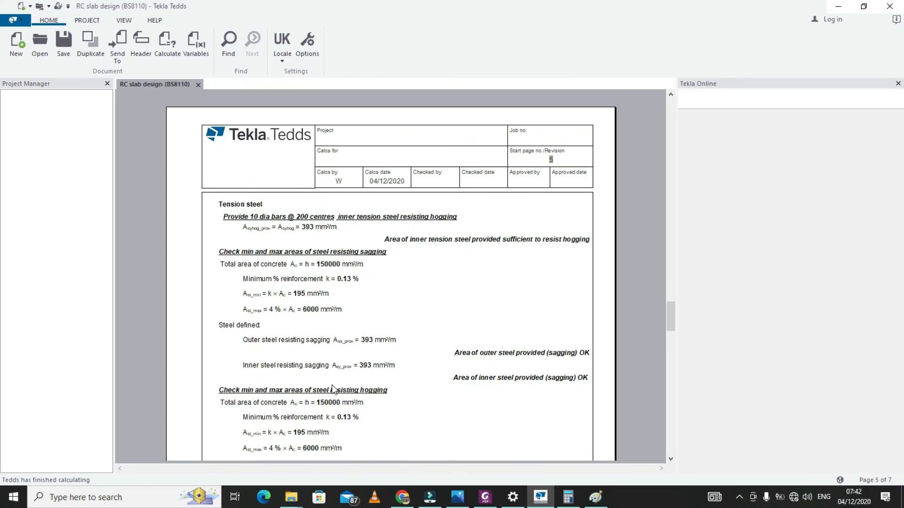
scroll(333, 388, down, 6)
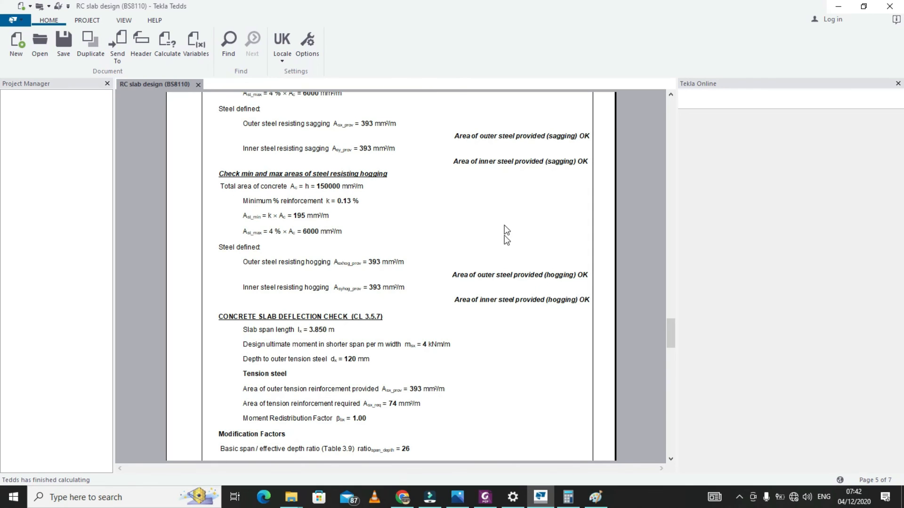
Examine the slab deflection check, including the modification factors, maximum span and span/depth ratio
scroll(432, 318, down, 2)
scroll(432, 318, up, 2)
scroll(319, 264, down, 2)
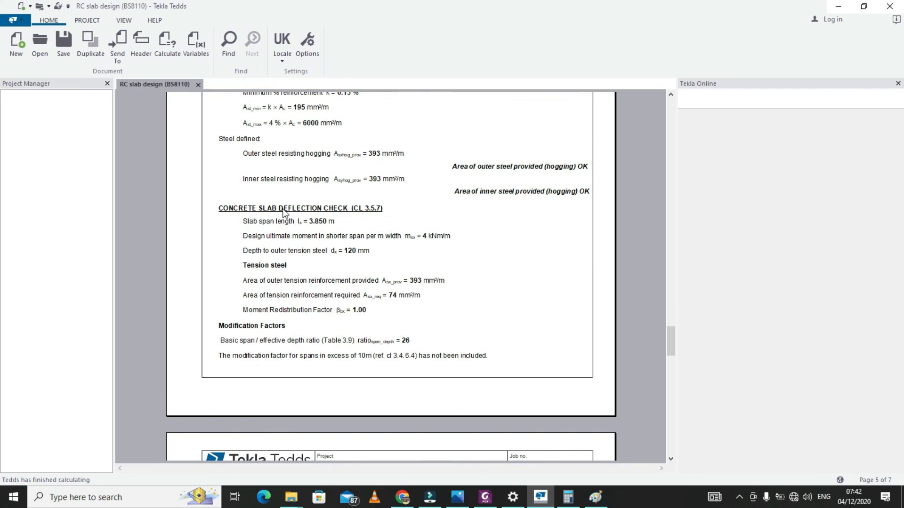
scroll(414, 242, down, 2)
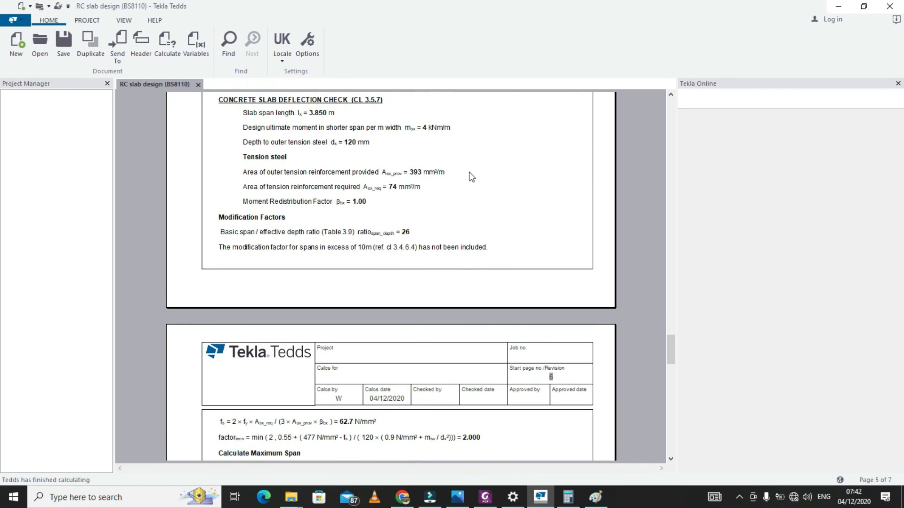
scroll(384, 288, down, 2)
scroll(385, 291, down, 2)
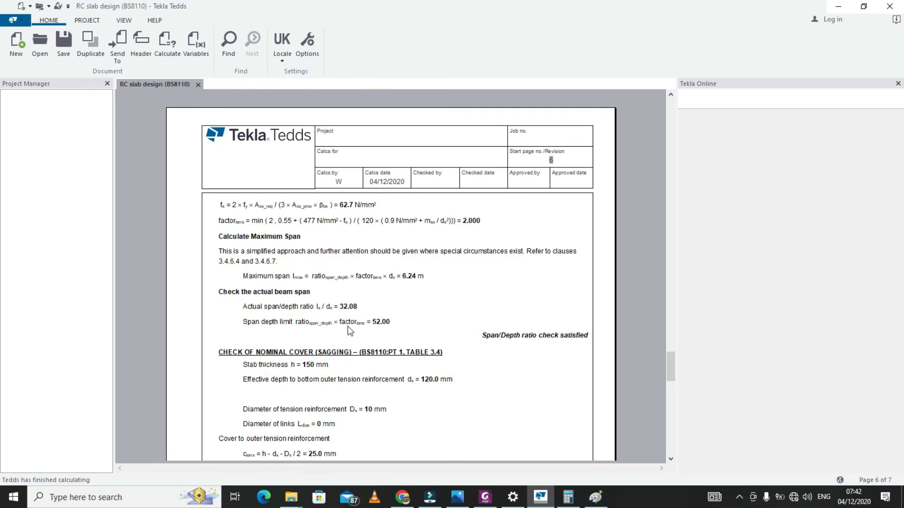
Review the nominal cover checks for the sagging and hogging reinforcement against BS8110 Table 3.4
scroll(466, 315, down, 3)
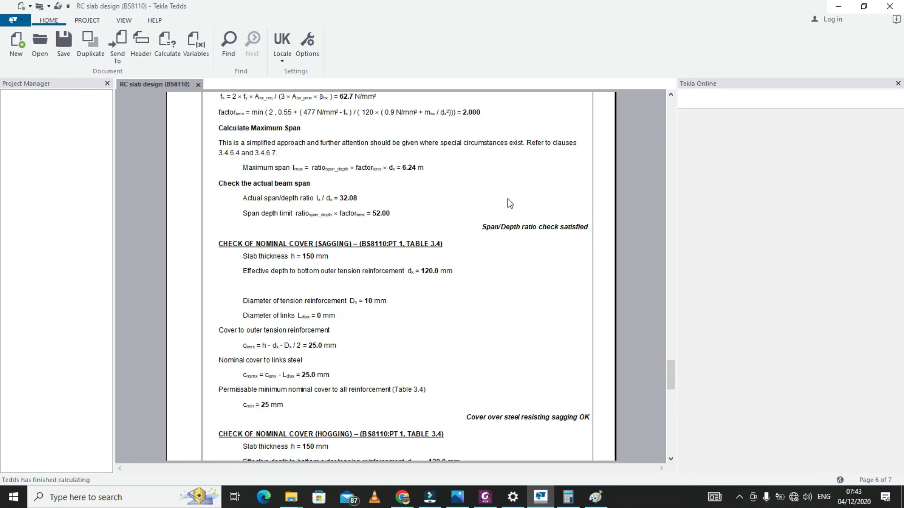
scroll(390, 313, down, 5)
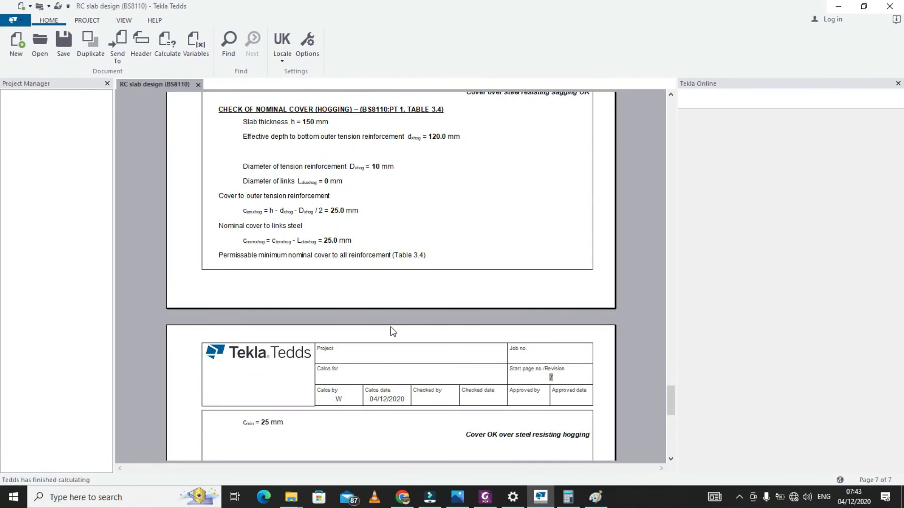
scroll(391, 329, up, 5)
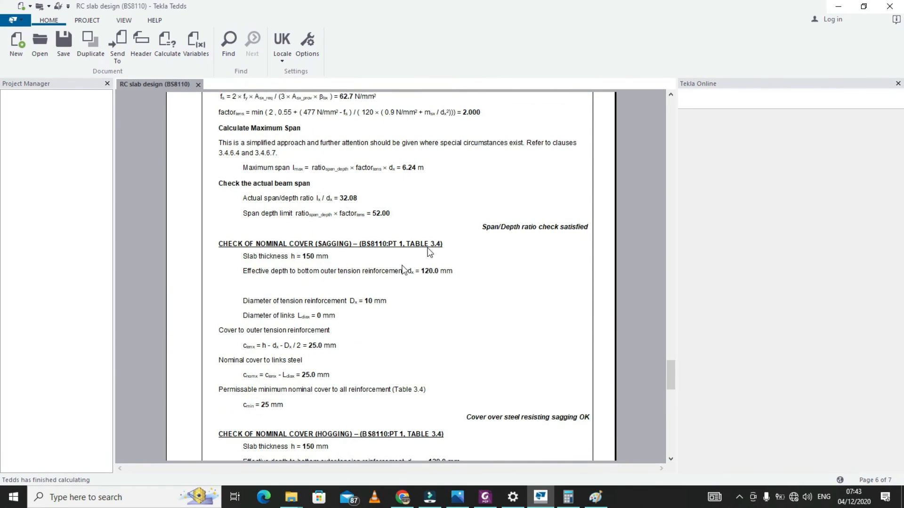
scroll(406, 295, down, 2)
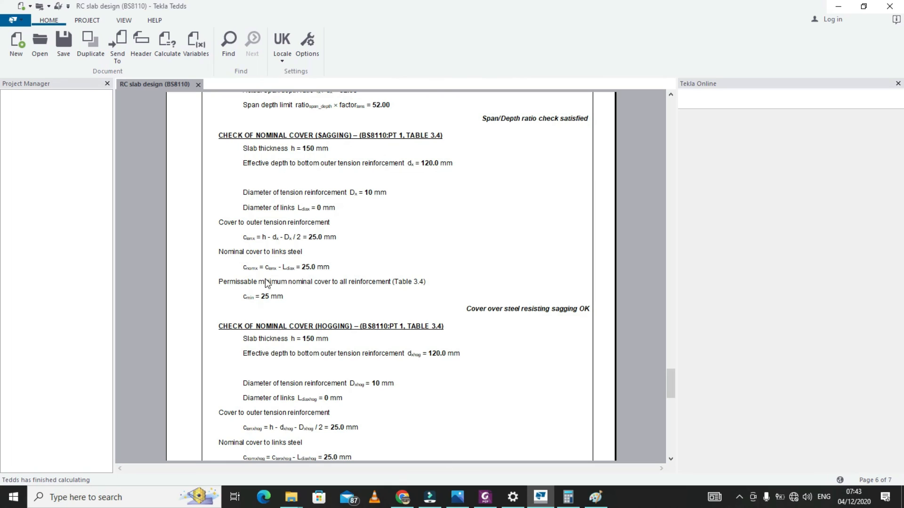
scroll(413, 271, down, 5)
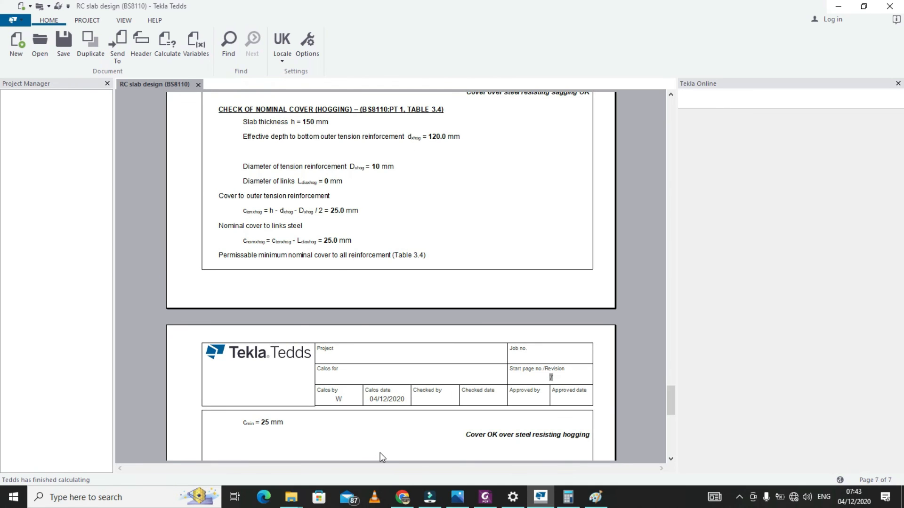
scroll(380, 453, up, 10)
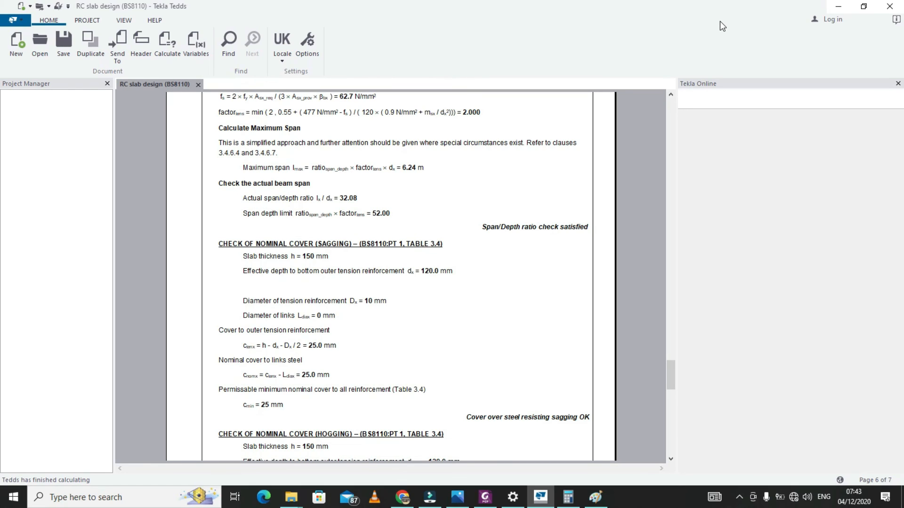
scroll(530, 189, down, 2)
scroll(532, 192, down, 8)
scroll(533, 192, up, 4)
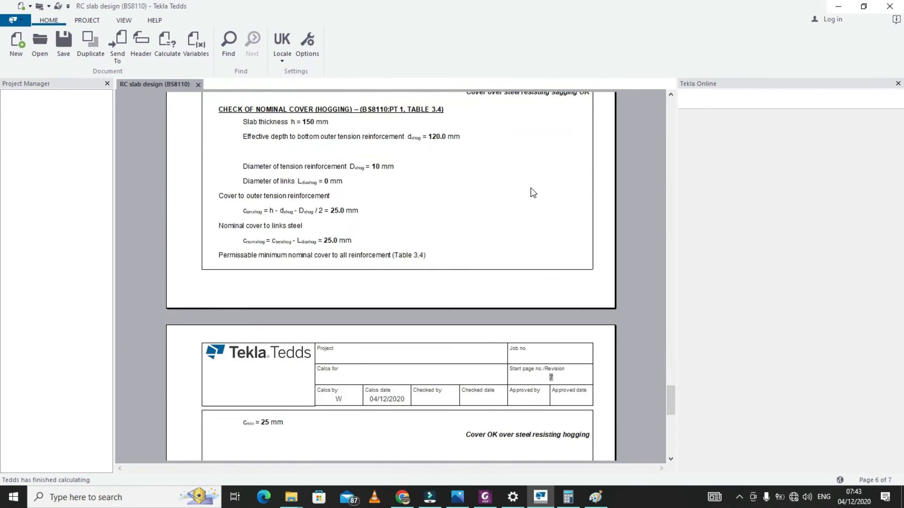
scroll(532, 192, up, 4)
scroll(532, 193, up, 2)
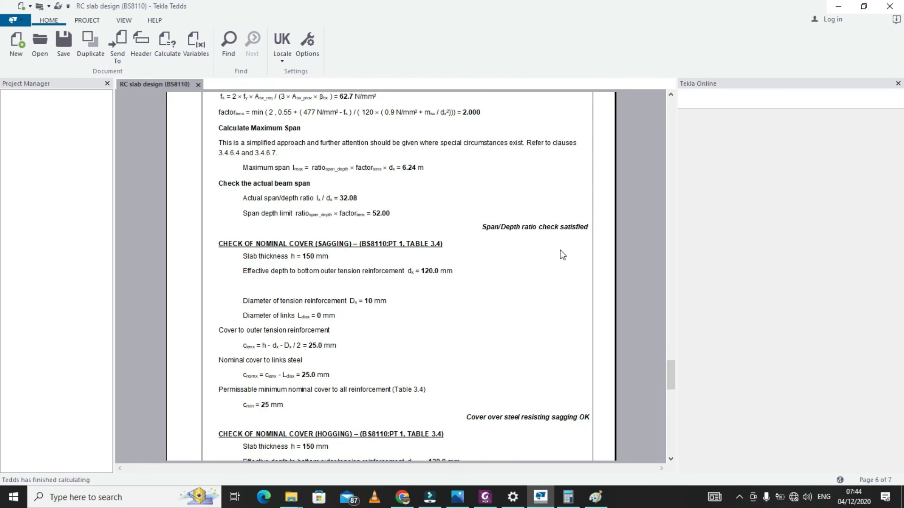
Look back over the cover, deflection, hogging and sagging sections of the report to recap the design checks
scroll(562, 255, down, 5)
scroll(562, 257, up, 7)
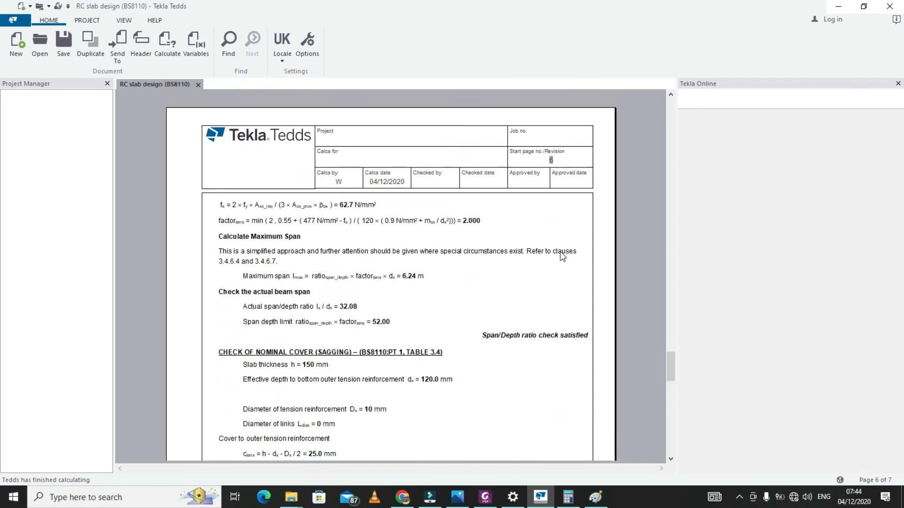
scroll(563, 256, down, 14)
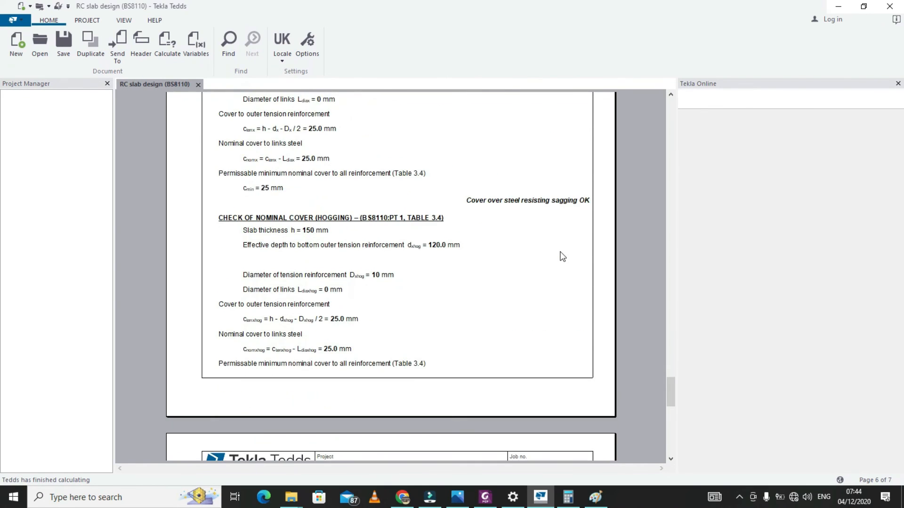
scroll(562, 257, up, 14)
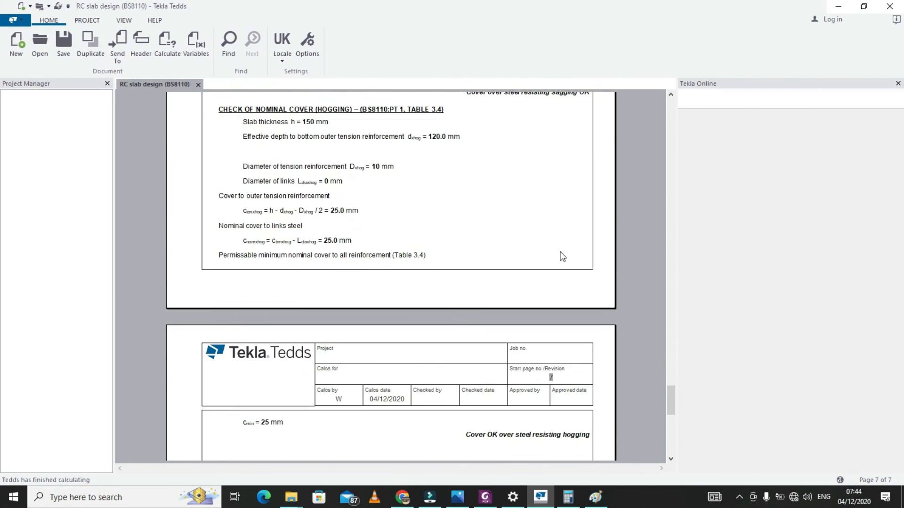
scroll(562, 257, up, 12)
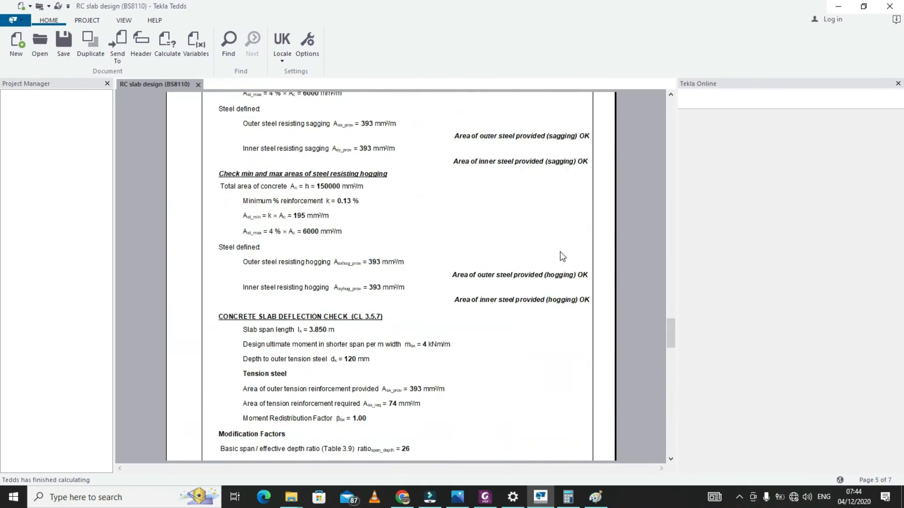
scroll(562, 257, up, 12)
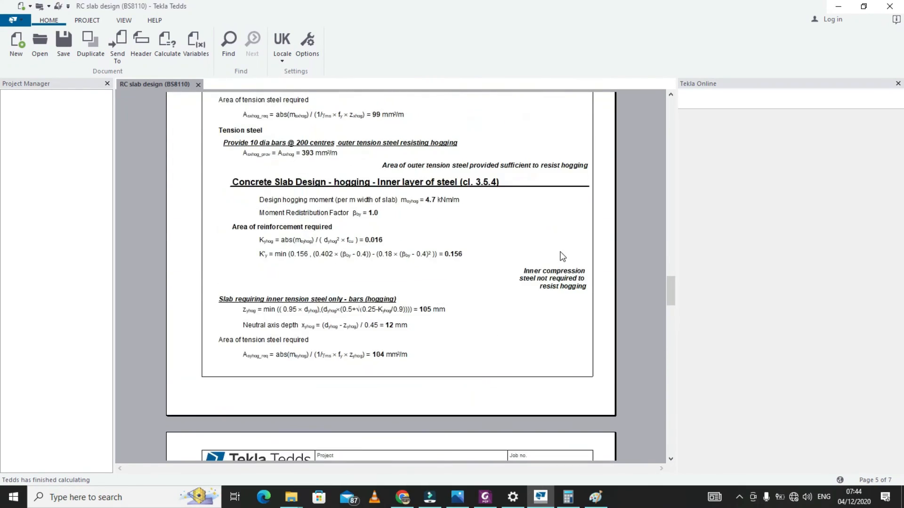
scroll(562, 256, up, 3)
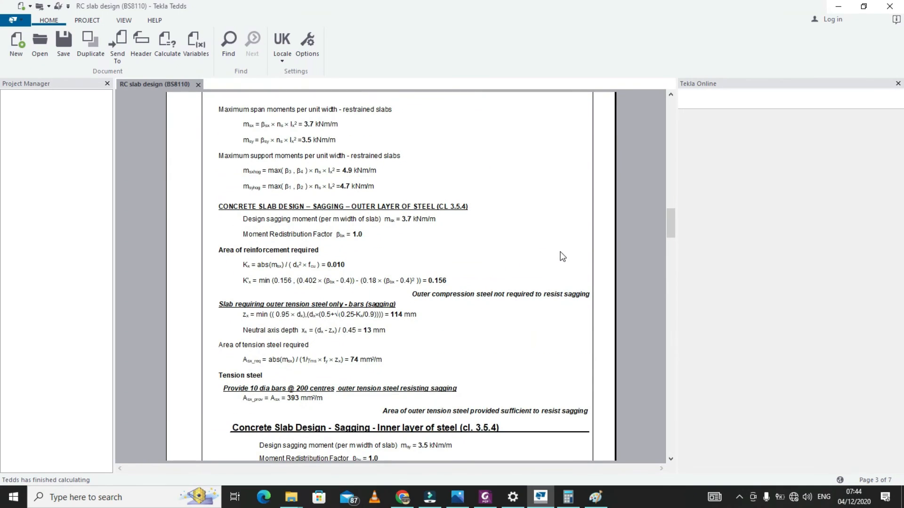
scroll(563, 257, down, 12)
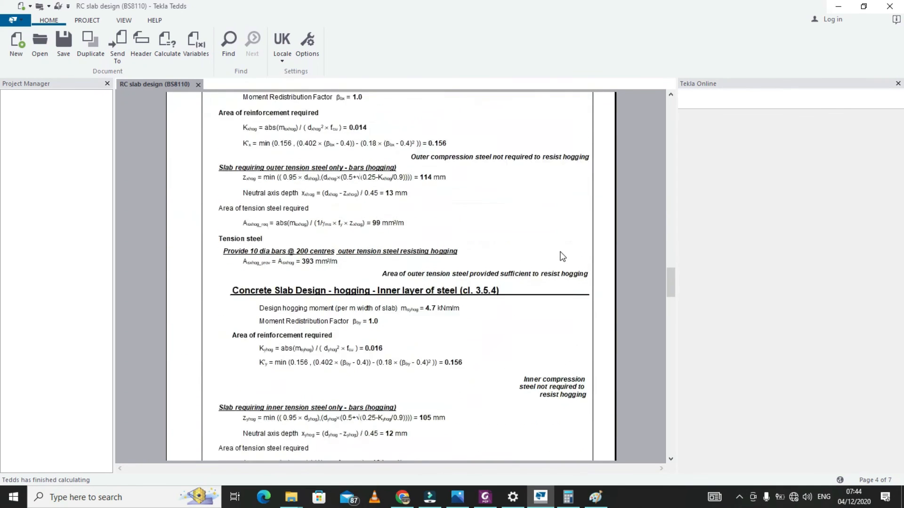
scroll(562, 256, down, 7)
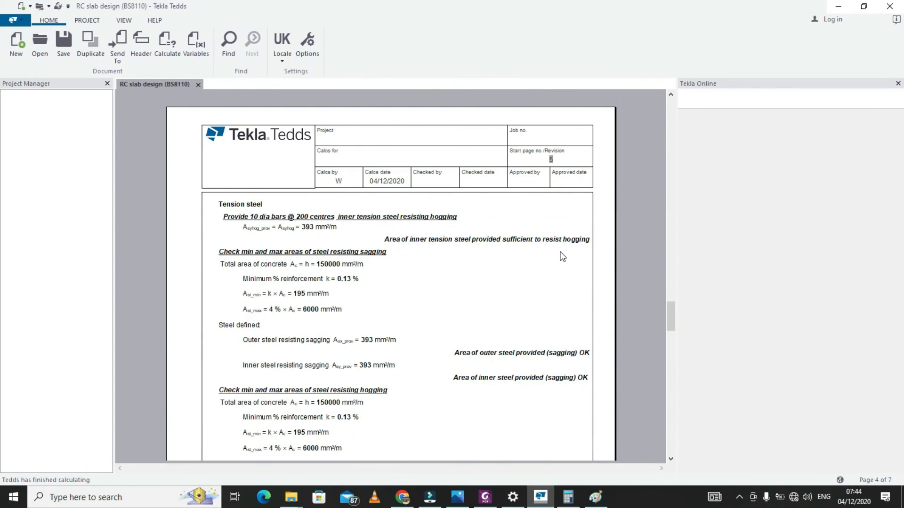
Return to the start of the report and review the two-way slab definition and material strengths
scroll(563, 256, up, 20)
scroll(562, 257, up, 20)
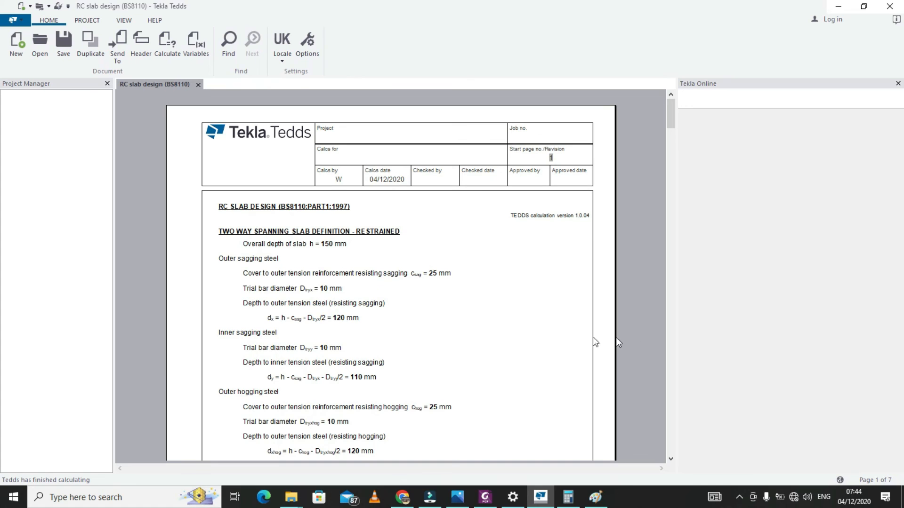
scroll(486, 209, down, 15)
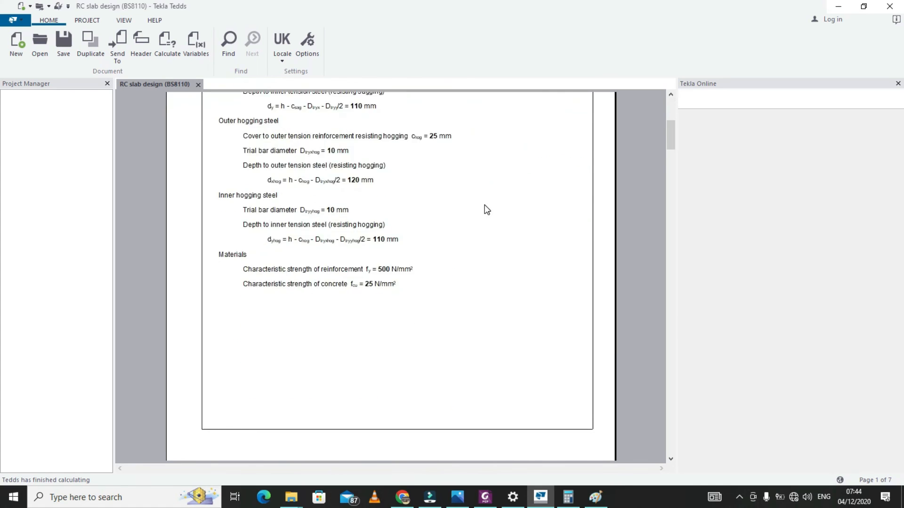